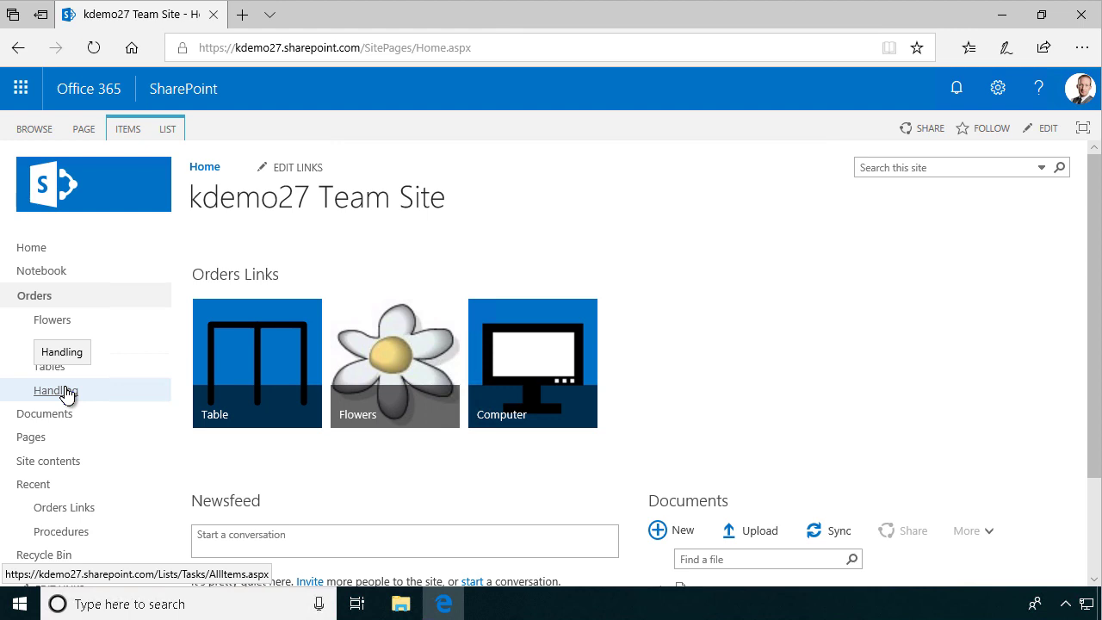
# Open flow.microsoft.com in a new tab and create a blank flow from My flows
pyautogui.click(242, 14)
pyautogui.click(253, 52)
pyautogui.write('f')
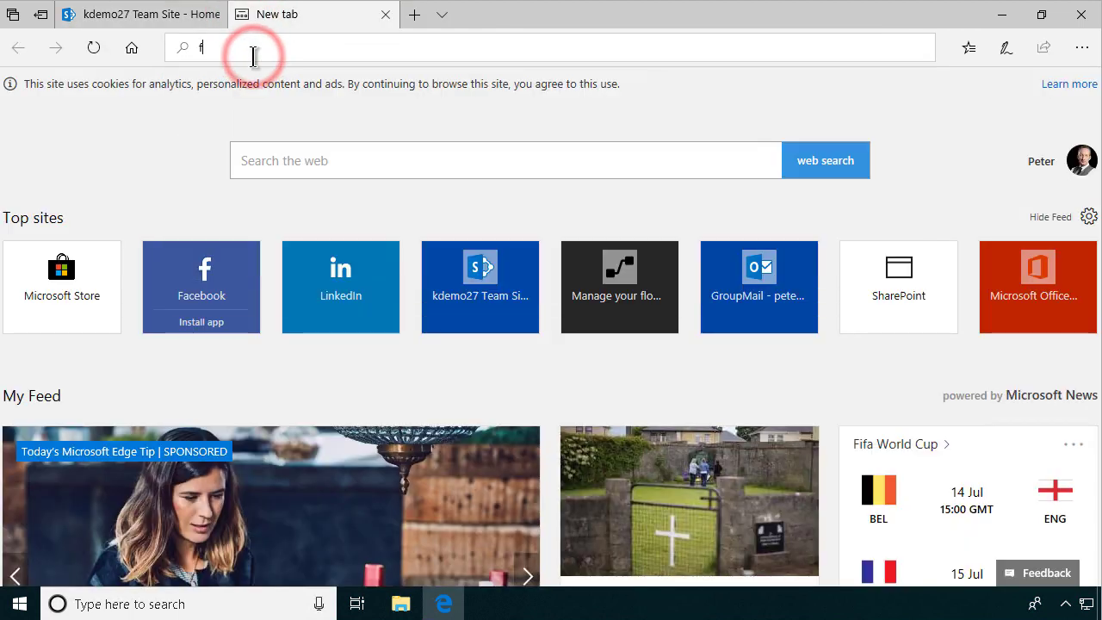
pyautogui.write('low')
pyautogui.press('Right')
pyautogui.press('Return')
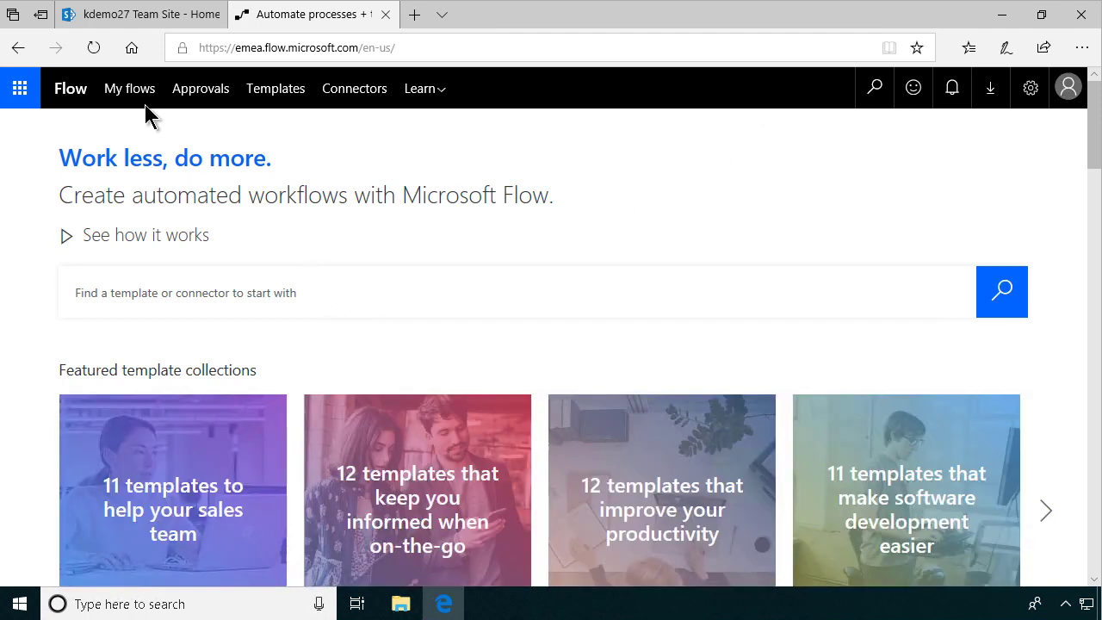
pyautogui.click(129, 89)
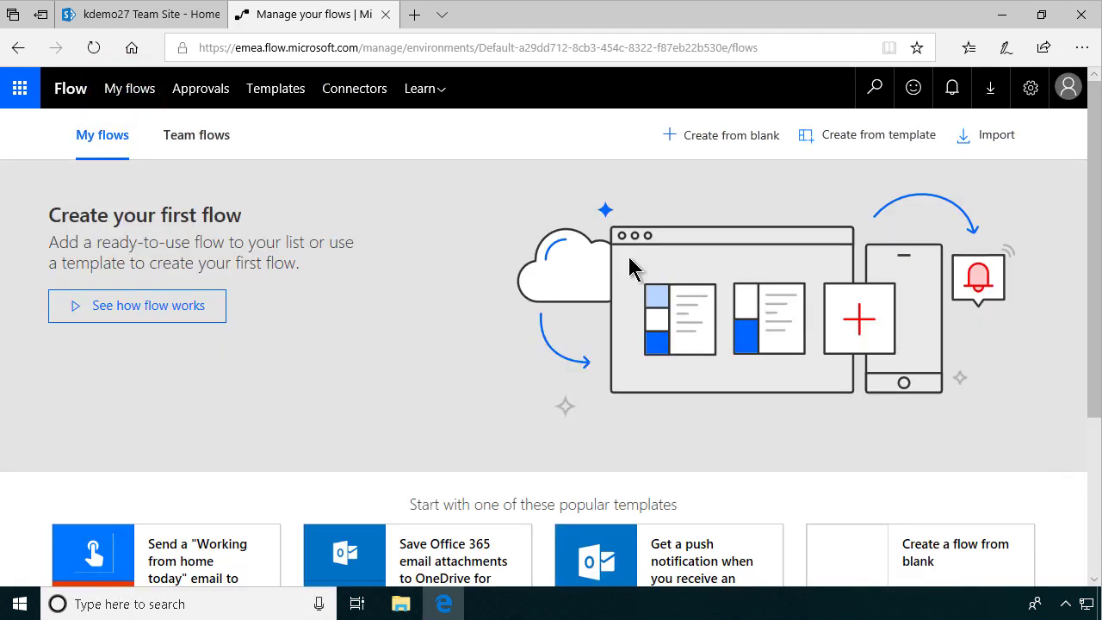
pyautogui.click(732, 135)
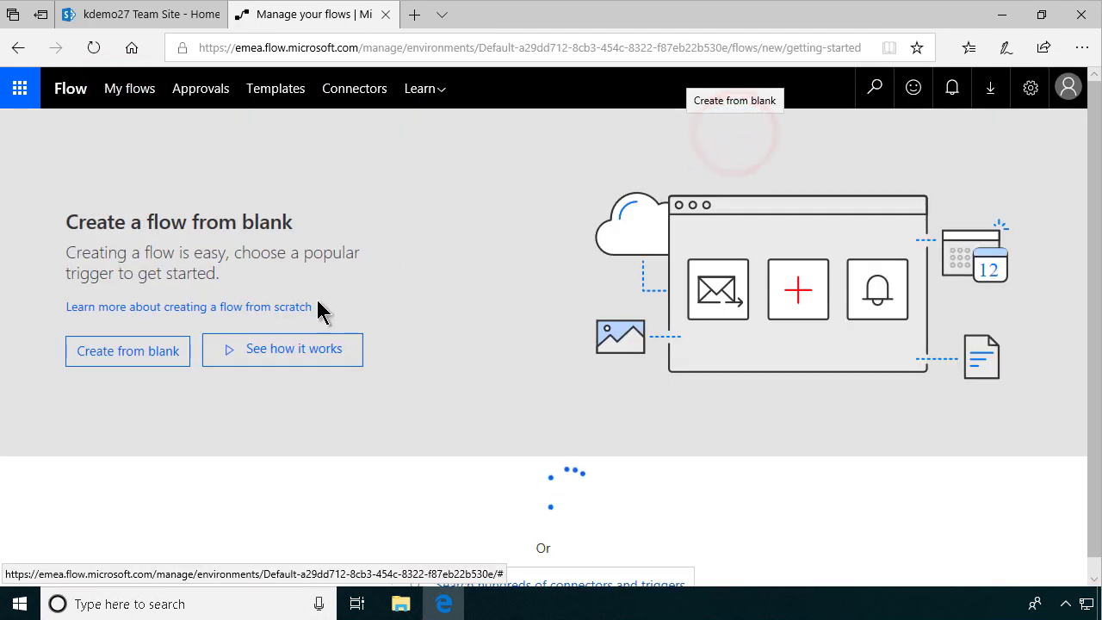
pyautogui.click(148, 349)
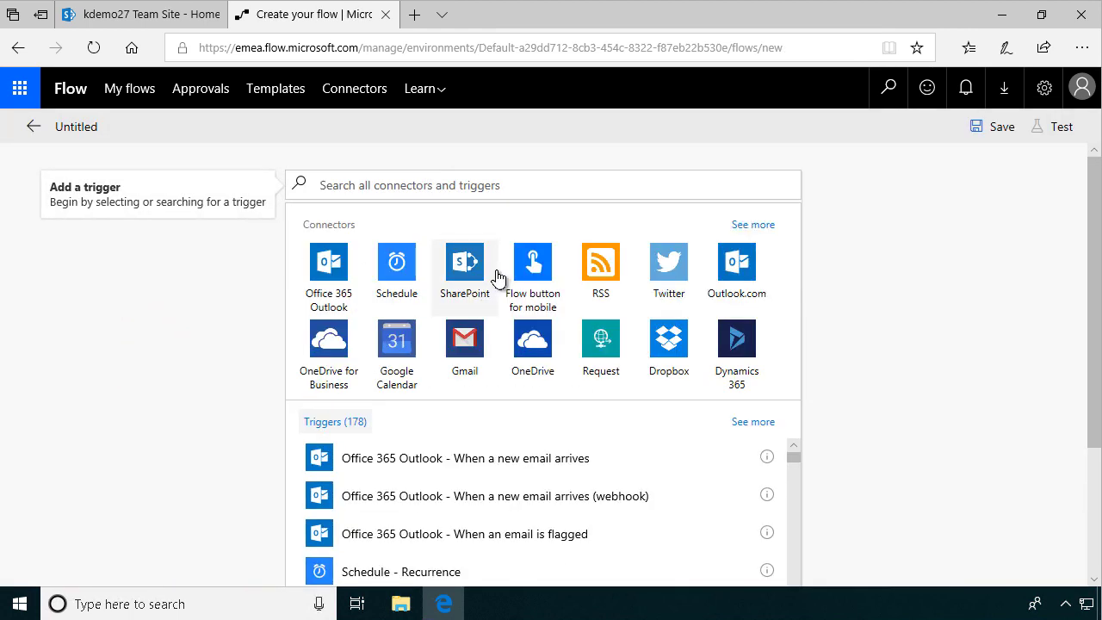
# Add the SharePoint 'When an item is created' trigger and open its Site Address list
pyautogui.click(464, 269)
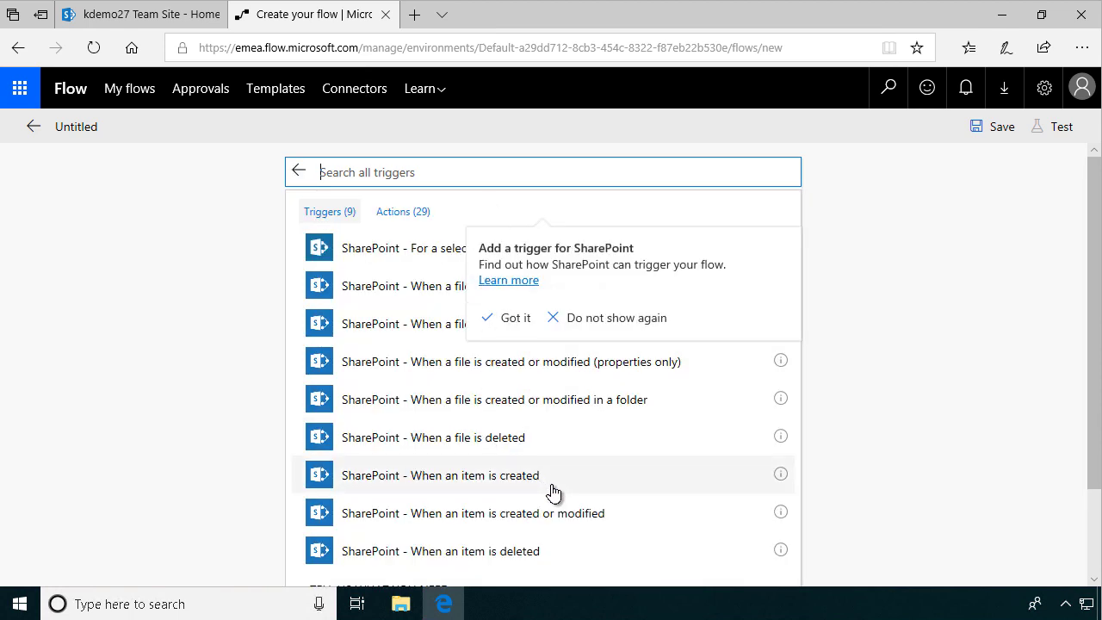
pyautogui.click(530, 485)
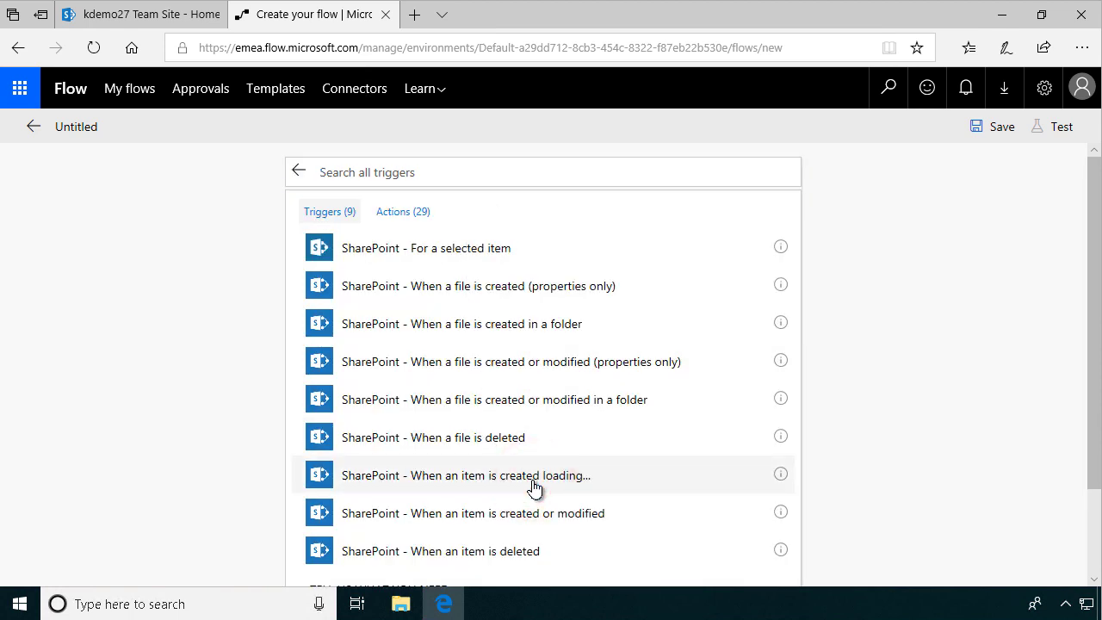
pyautogui.click(766, 215)
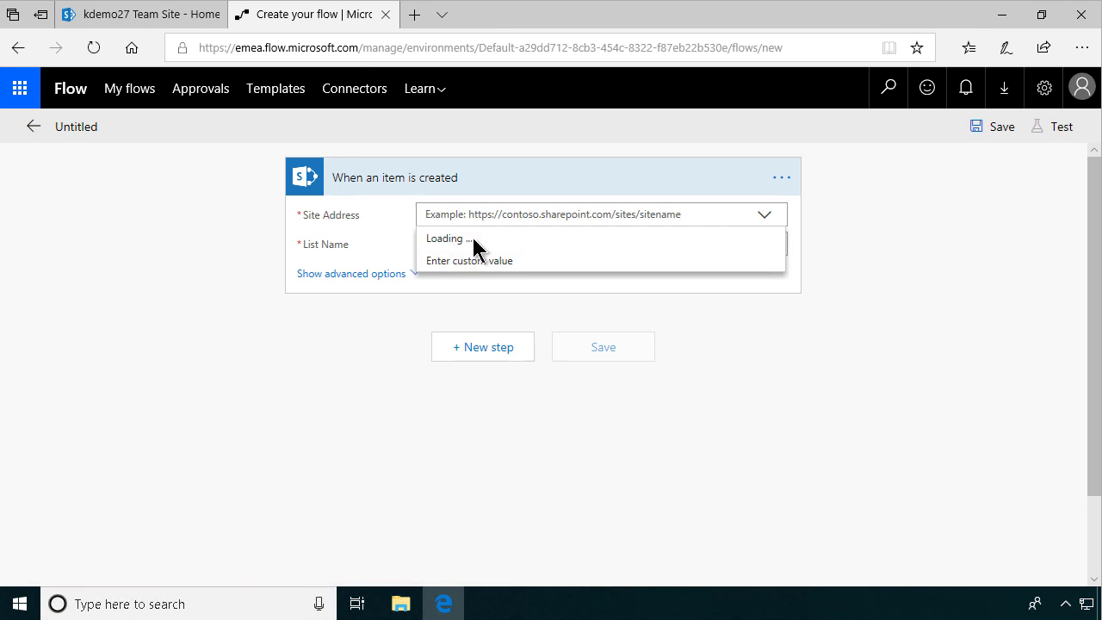
pyautogui.click(153, 15)
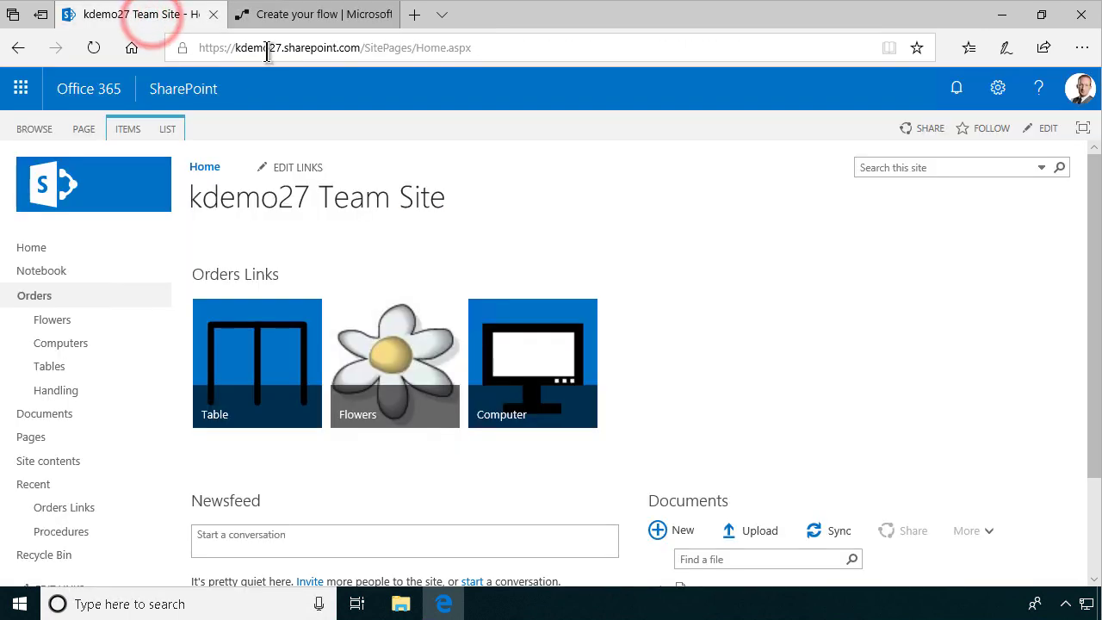
pyautogui.click(310, 48)
pyautogui.click(415, 47)
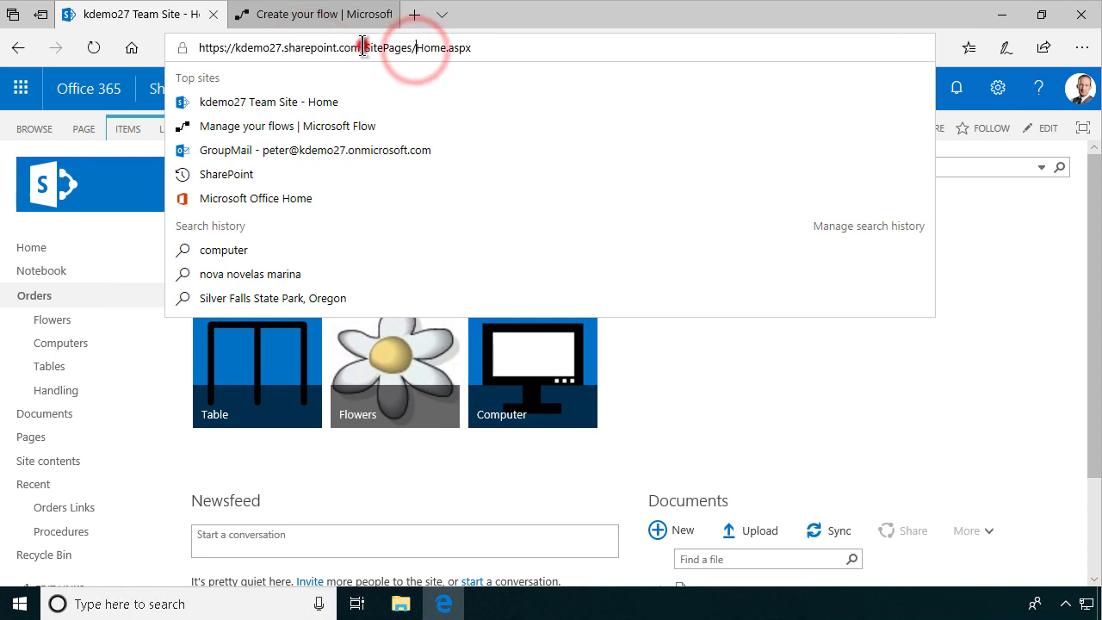
pyautogui.click(362, 47)
pyautogui.hotkey('shift', 'Home')
pyautogui.hotkey('ctrl', 'c')
pyautogui.click(320, 16)
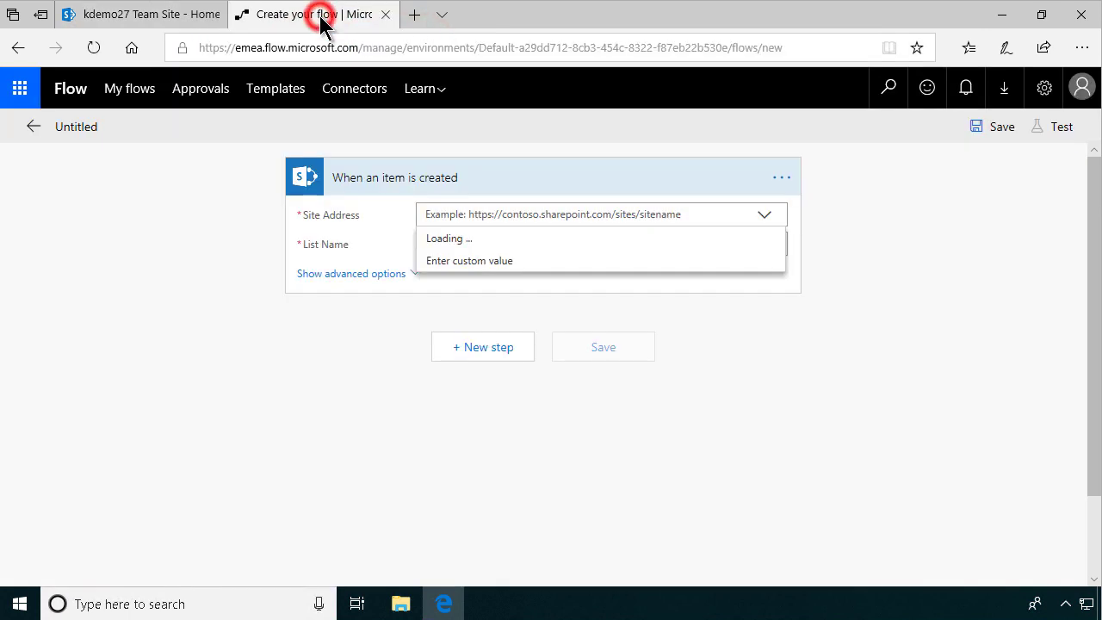
pyautogui.click(484, 266)
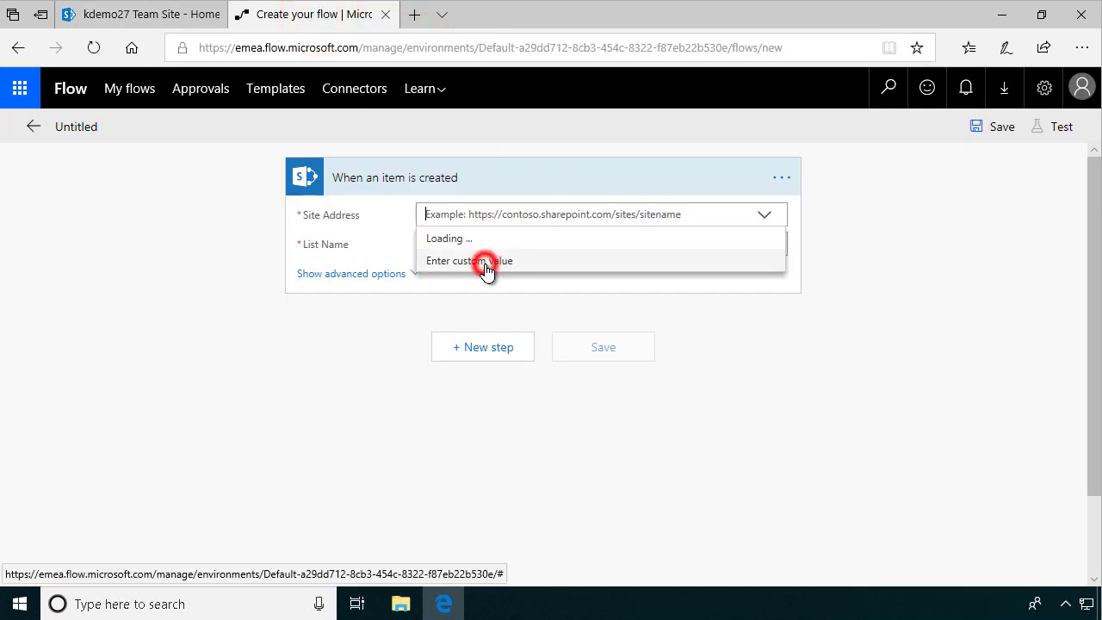
pyautogui.hotkey('ctrl', 'v')
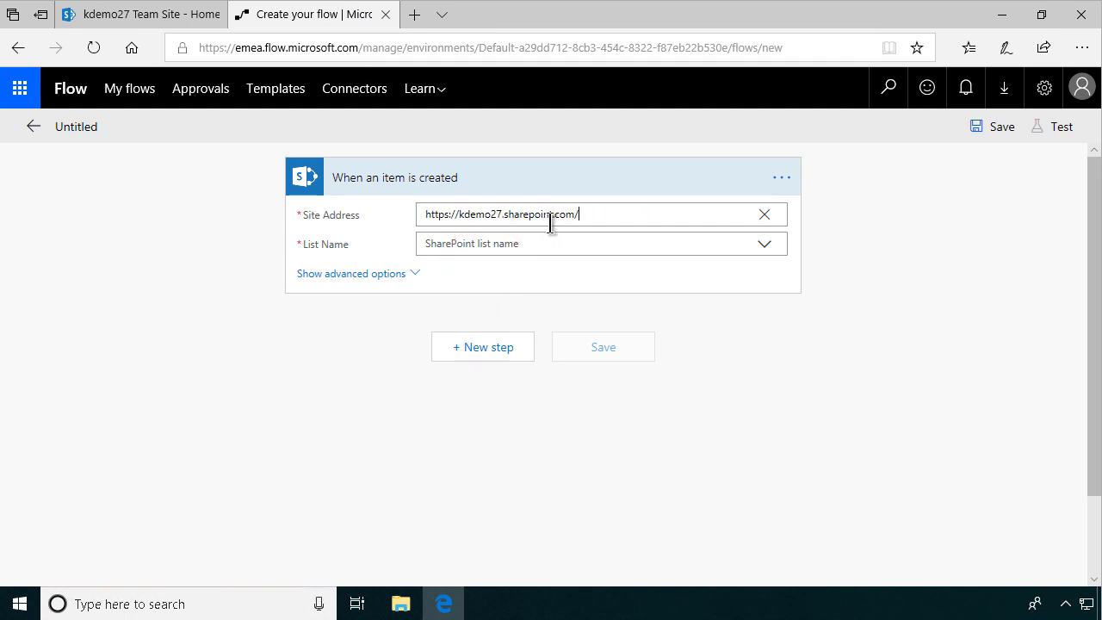
# Enter Computers as the trigger's custom List Name
pyautogui.click(547, 241)
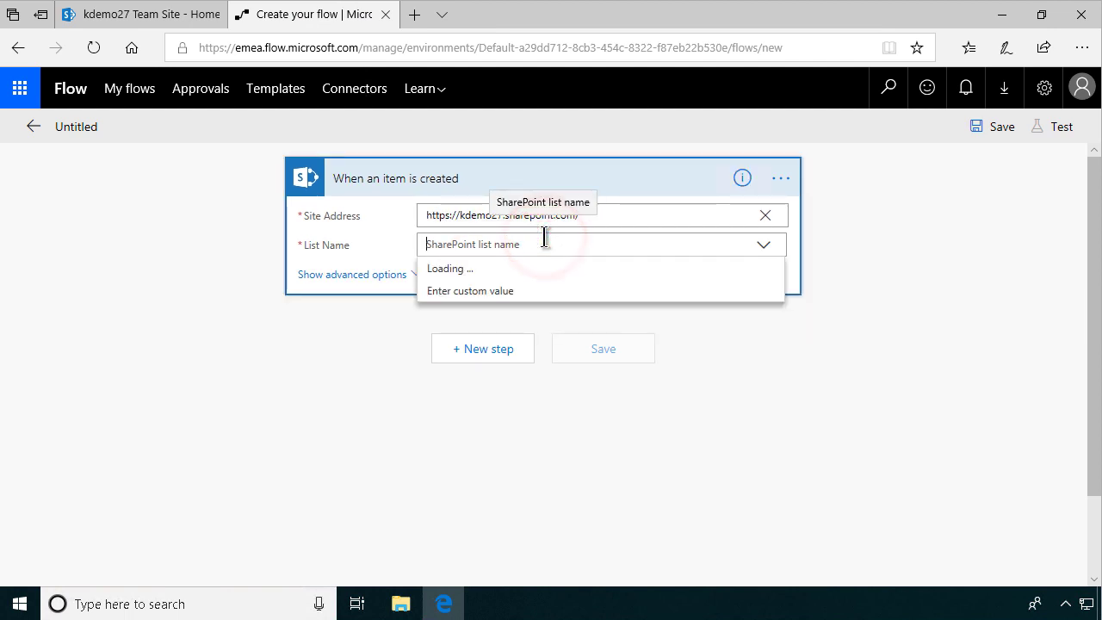
pyautogui.click(450, 292)
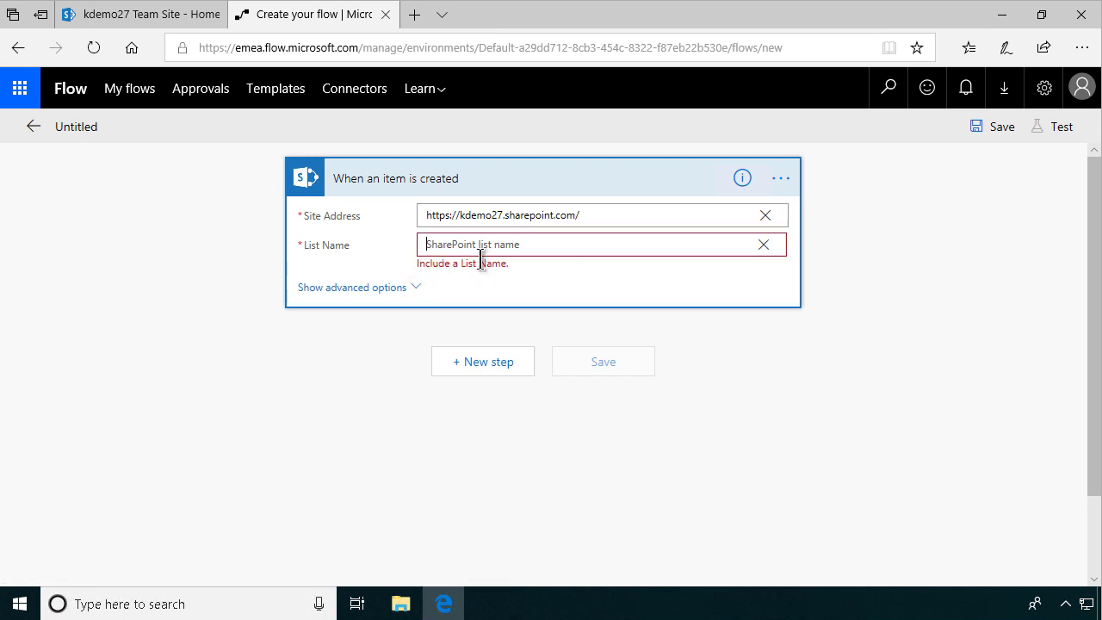
pyautogui.write('Computers')
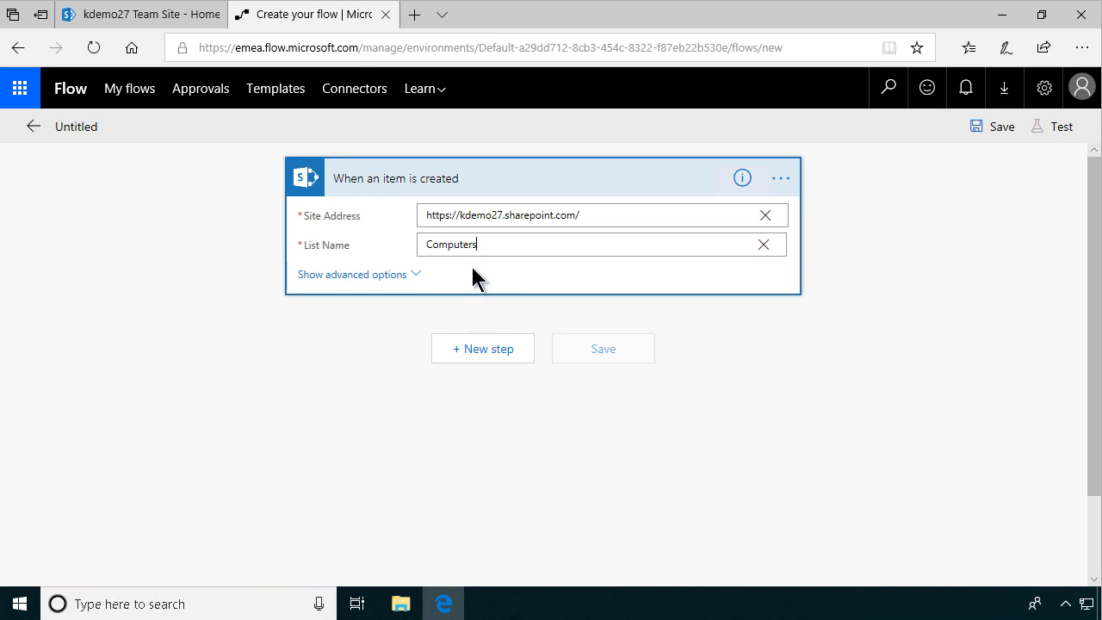
# Add a SharePoint Create item action as a new step after the trigger
pyautogui.click(488, 347)
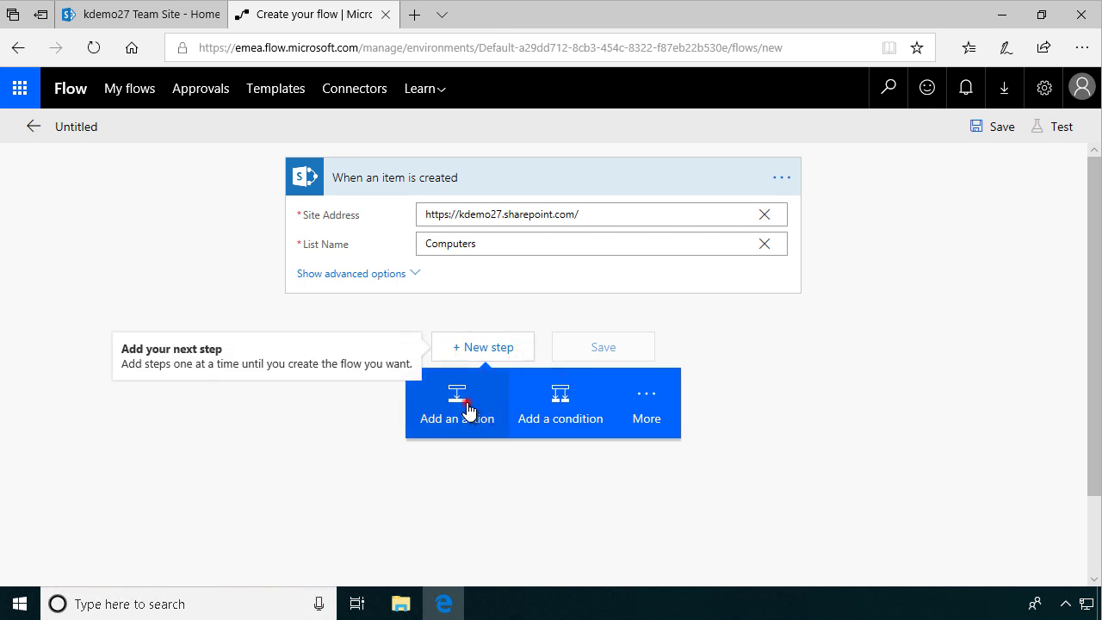
pyautogui.click(466, 406)
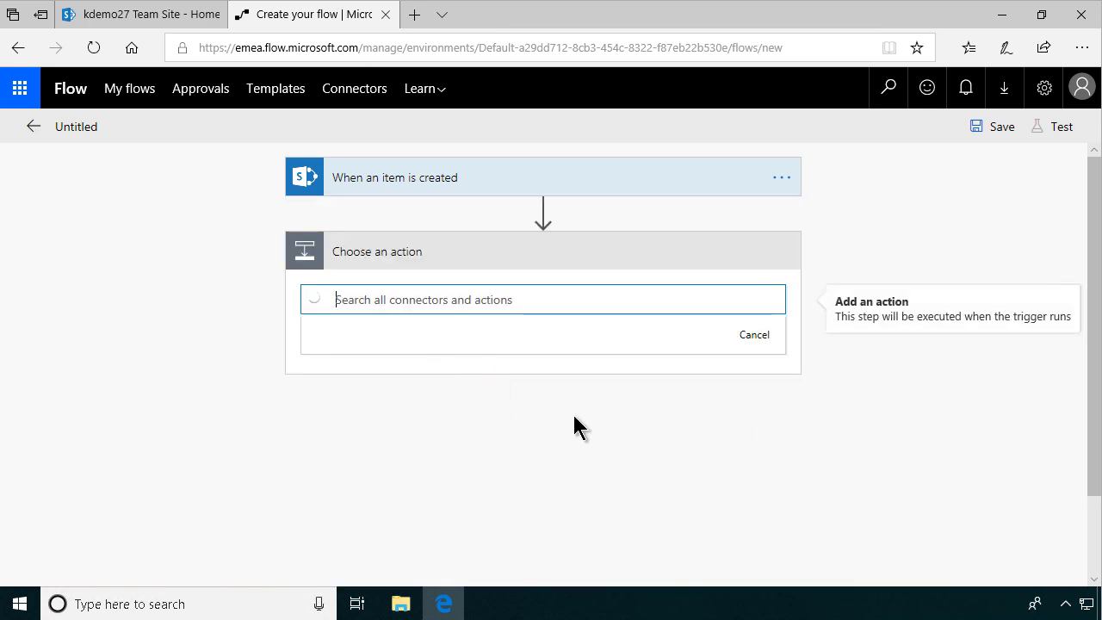
pyautogui.write('sharepoint')
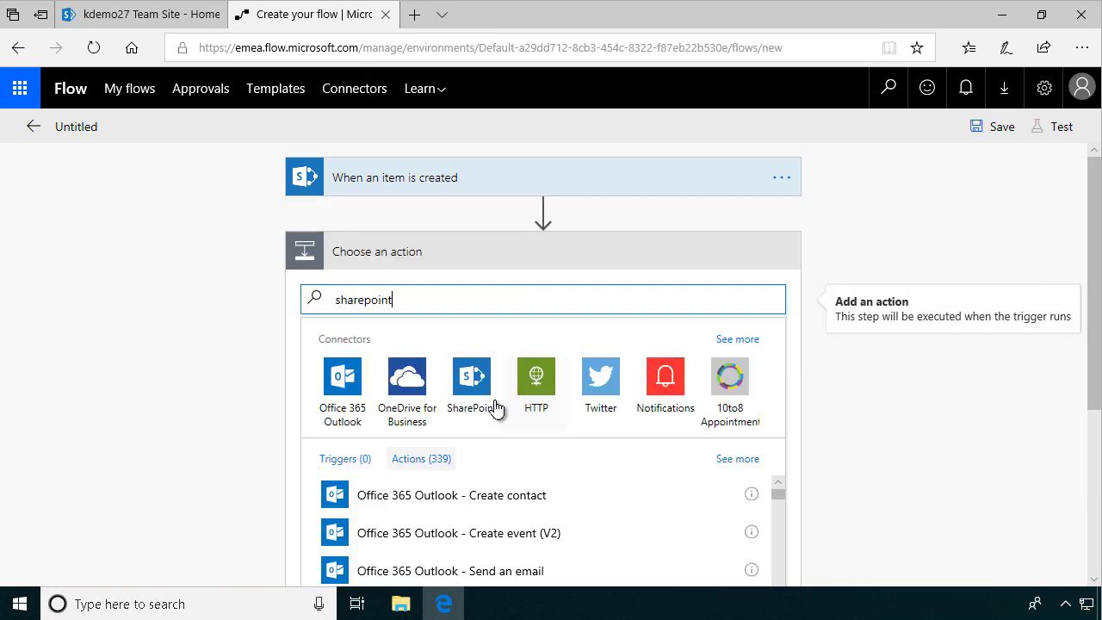
pyautogui.click(347, 384)
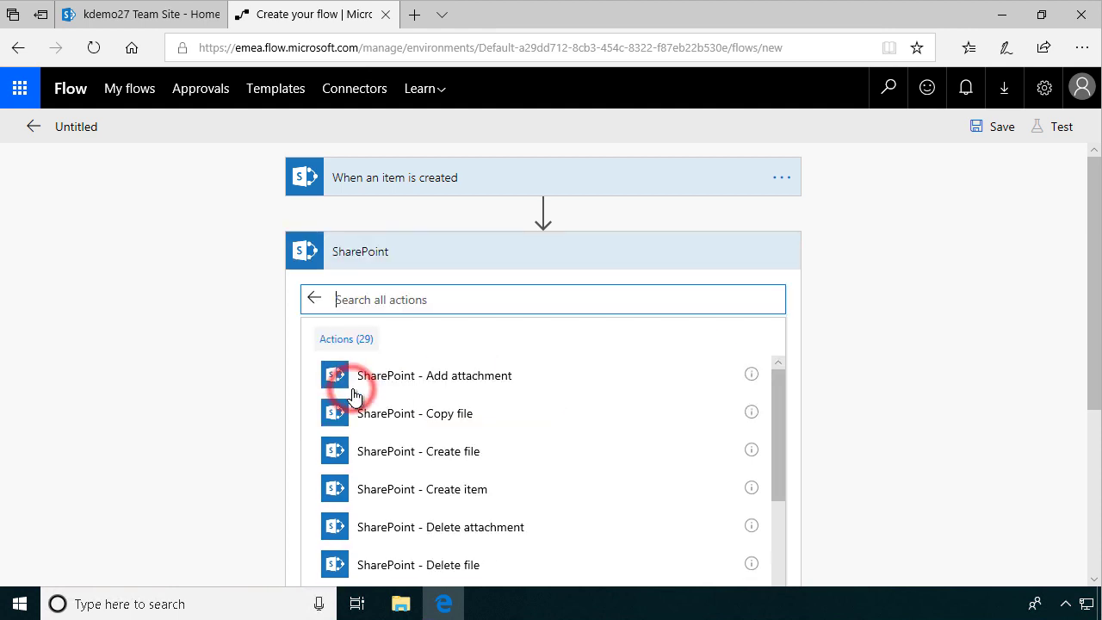
pyautogui.scroll(-1, 650, 442)
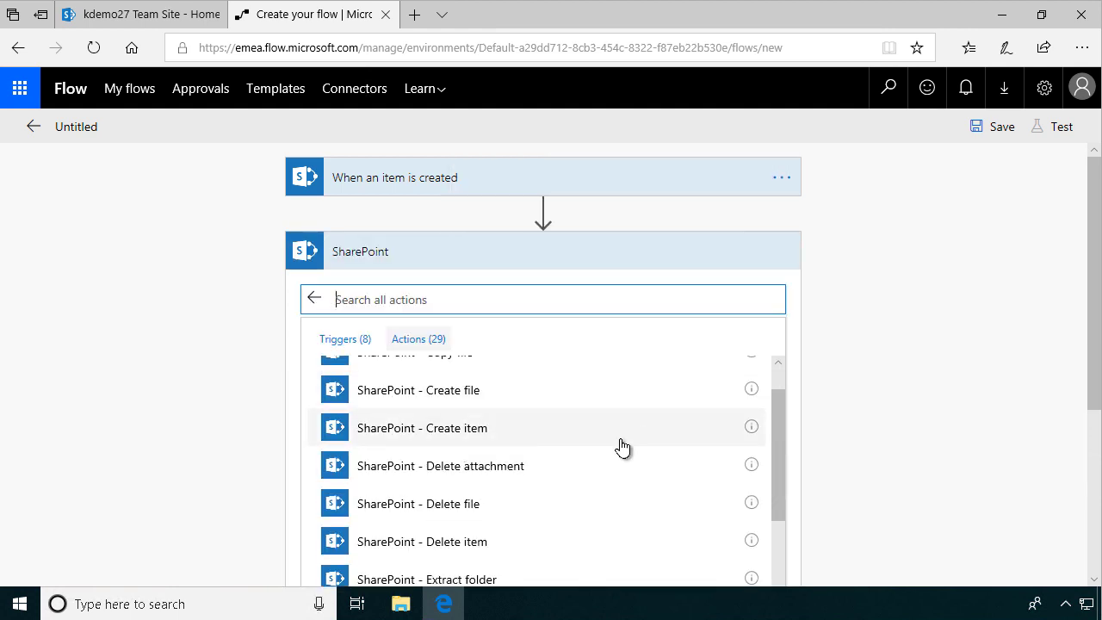
pyautogui.click(439, 437)
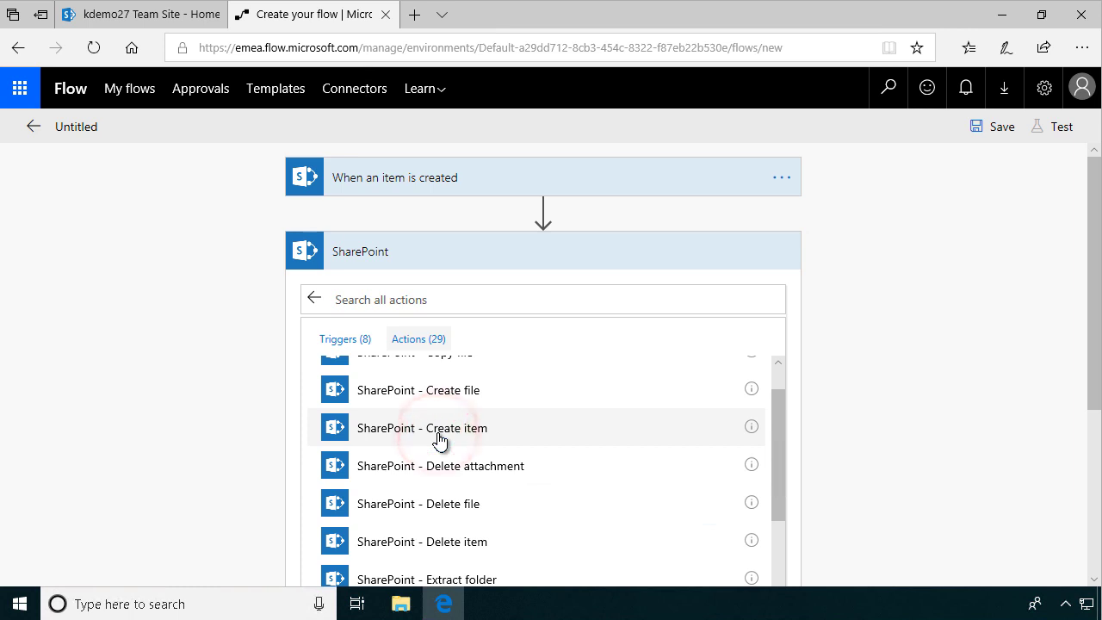
pyautogui.click(763, 290)
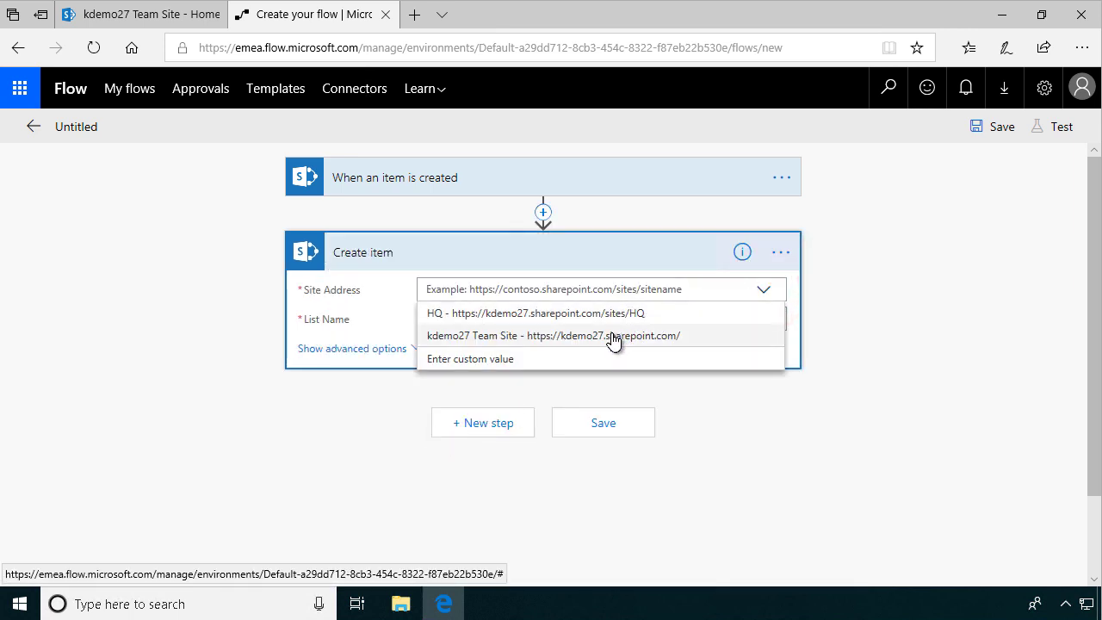
# Point Create item at kdemo27 Team Site and the custom list Tasks
pyautogui.click(608, 340)
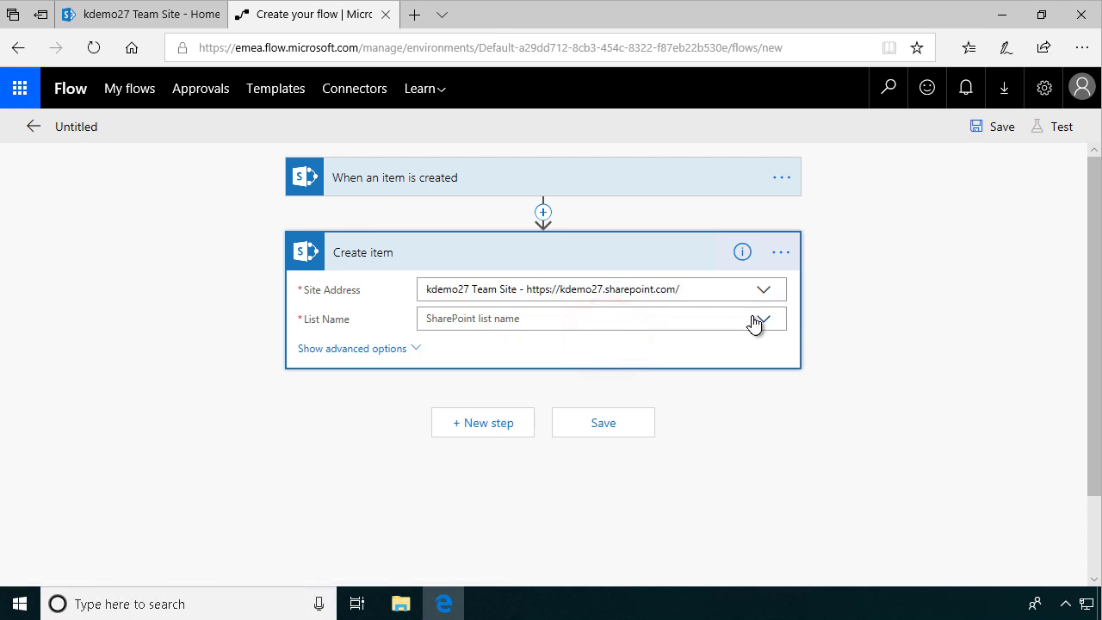
pyautogui.click(769, 321)
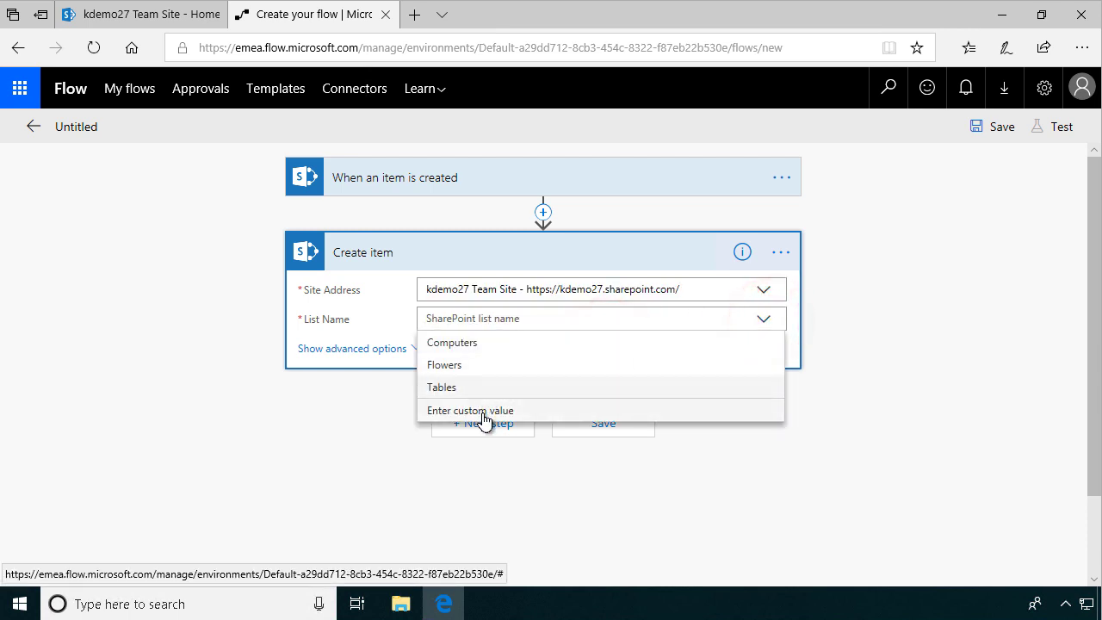
pyautogui.click(482, 413)
pyautogui.write('Tasks')
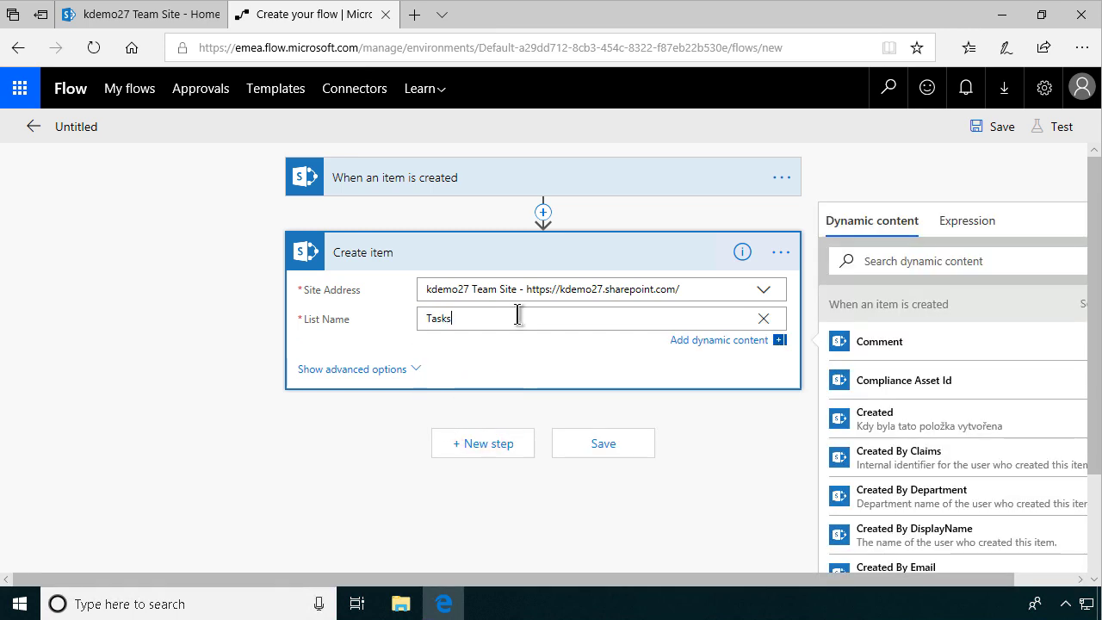
pyautogui.click(503, 400)
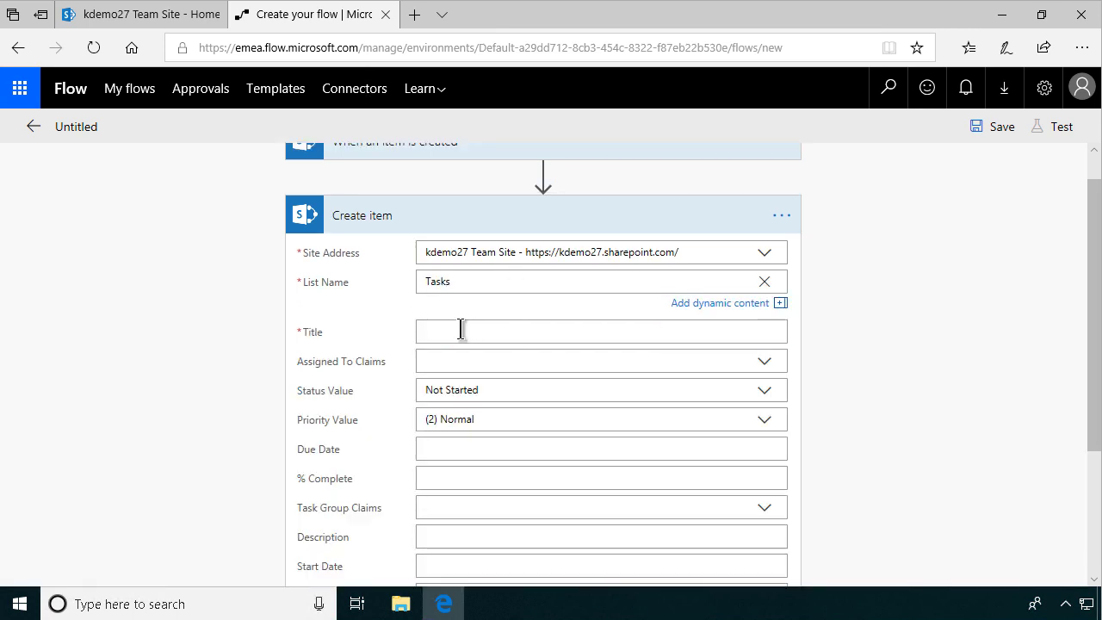
pyautogui.click(433, 333)
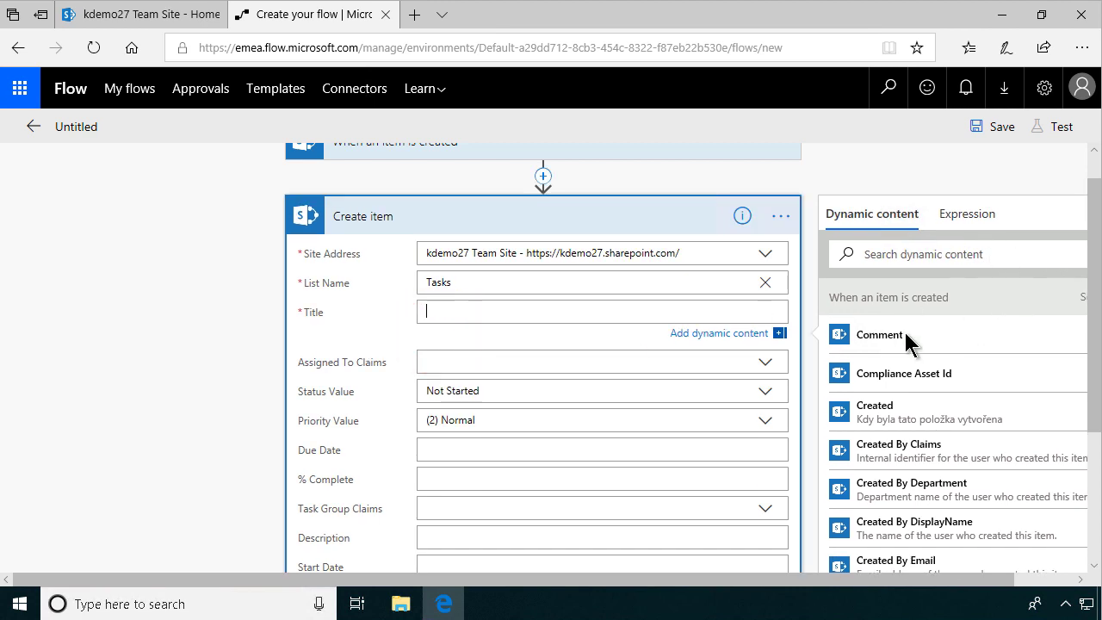
pyautogui.scroll(-3, 1089, 253)
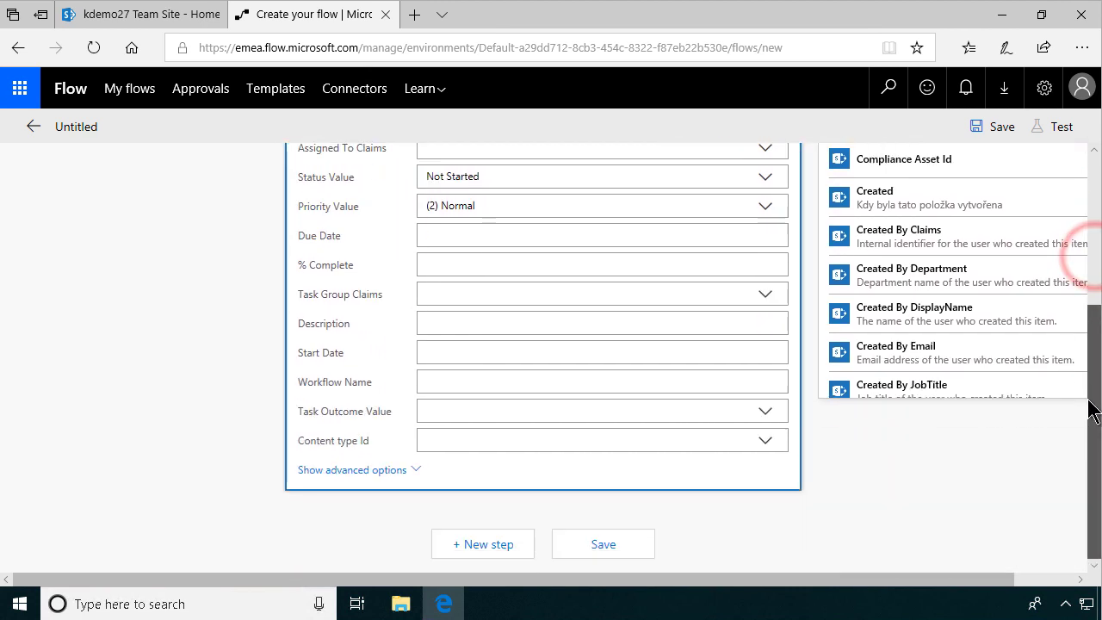
pyautogui.scroll(3, 1087, 258)
pyautogui.moveTo(1089, 275); pyautogui.dragTo(1084, 76)
# Zoom the browser page out to 75%
pyautogui.click(1082, 47)
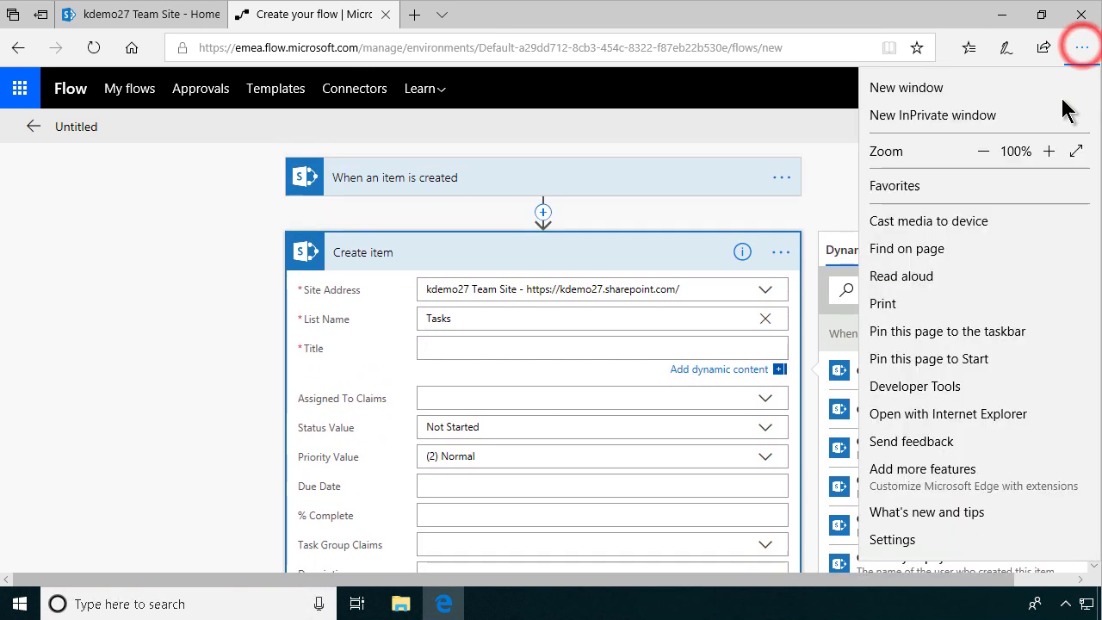
pyautogui.click(984, 153)
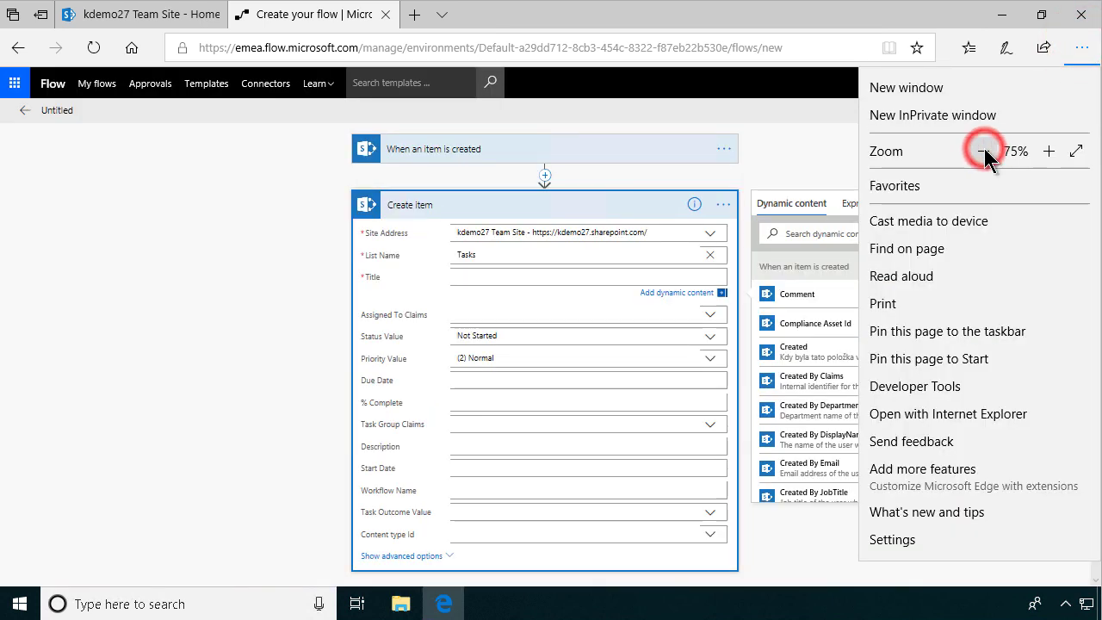
pyautogui.click(1082, 49)
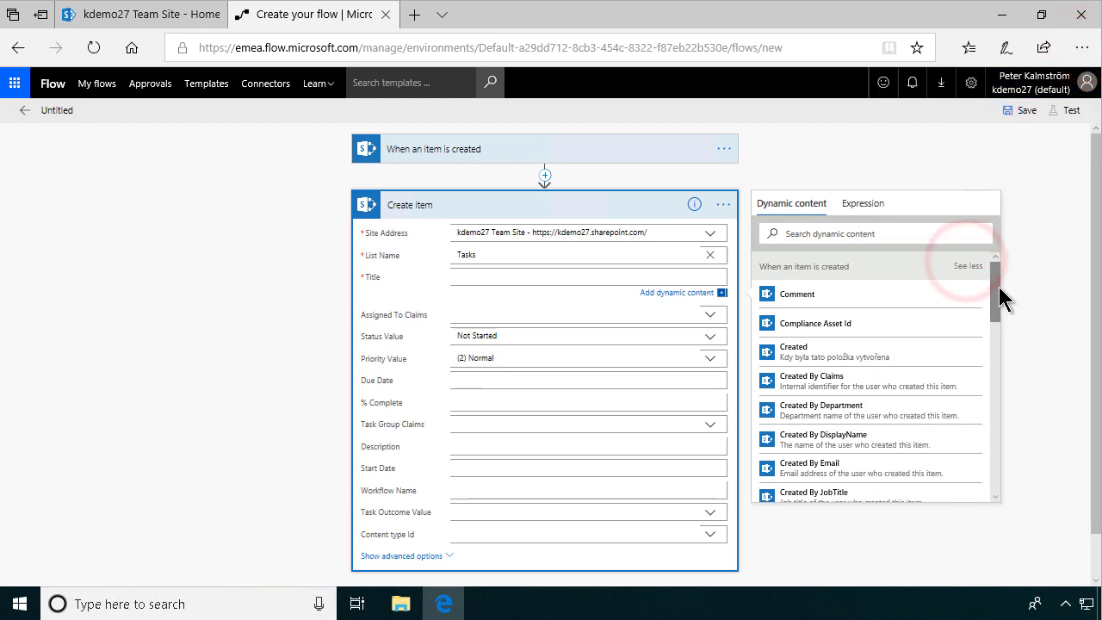
pyautogui.moveTo(998, 286); pyautogui.dragTo(999, 254)
# Build the Title from 'New computer', Type of computer Value, 'for' and User DisplayName
pyautogui.click(500, 276)
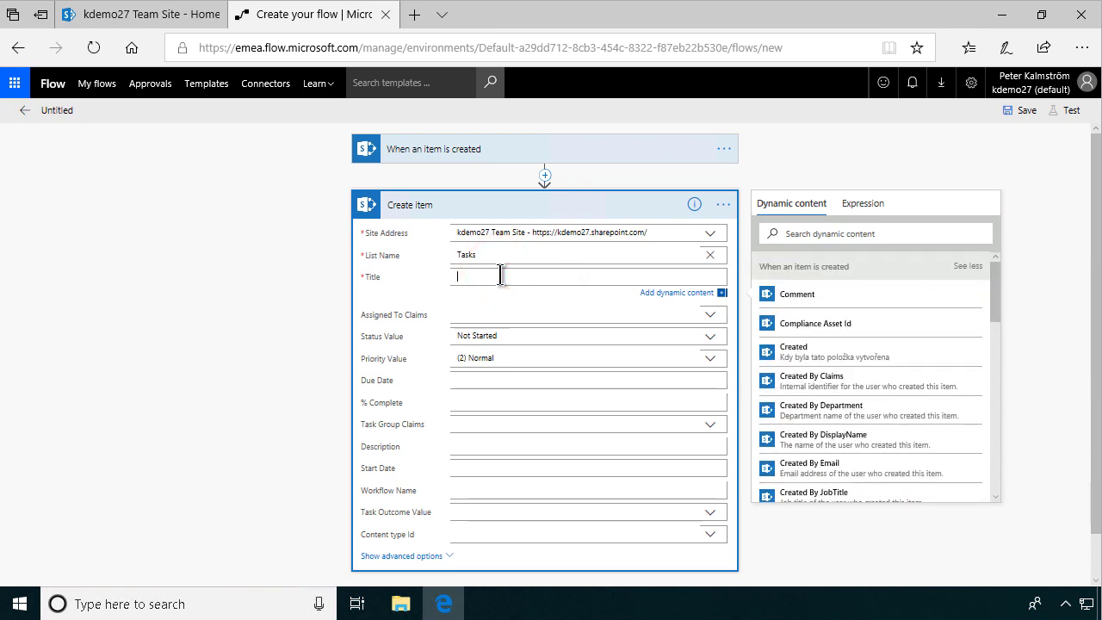
pyautogui.write('Ne')
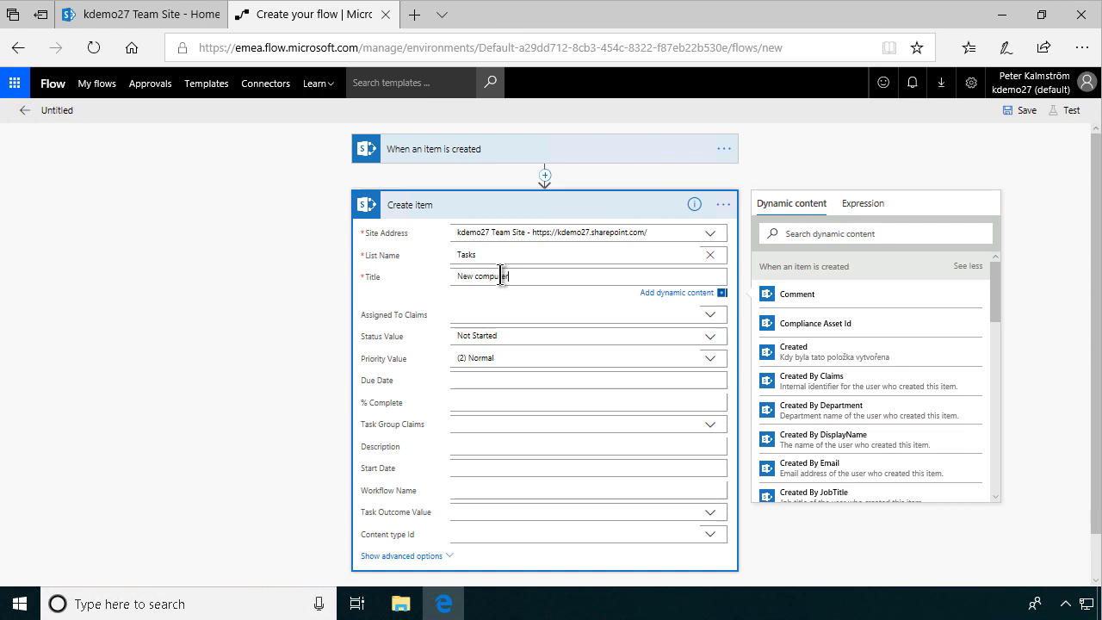
pyautogui.write('w computer')
pyautogui.doubleClick(500, 275)
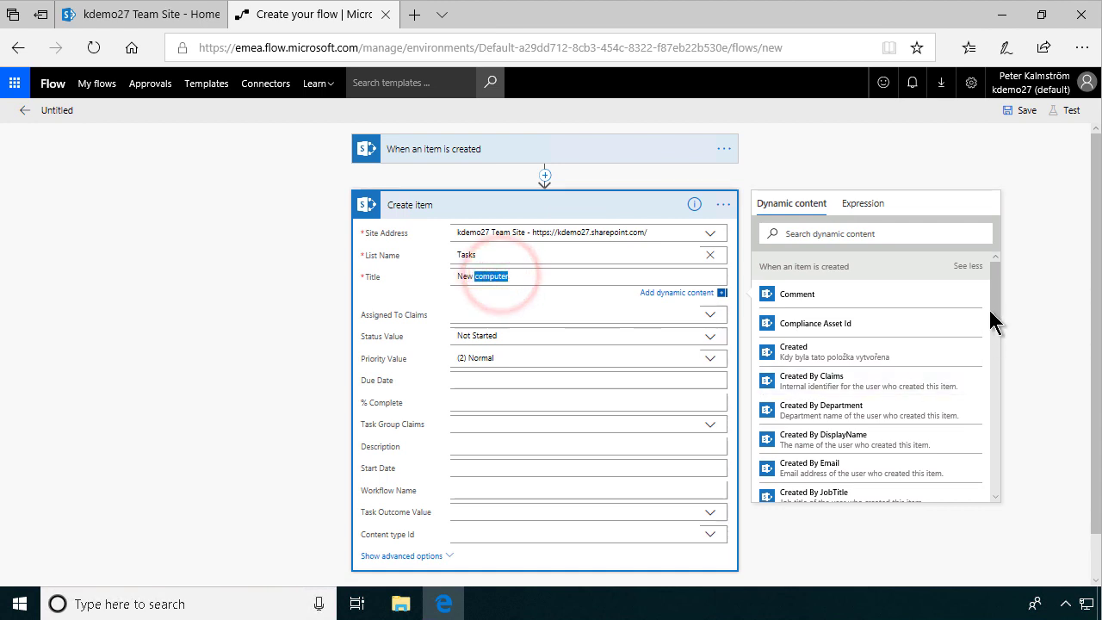
pyautogui.moveTo(992, 306); pyautogui.dragTo(1004, 431)
pyautogui.click(847, 234)
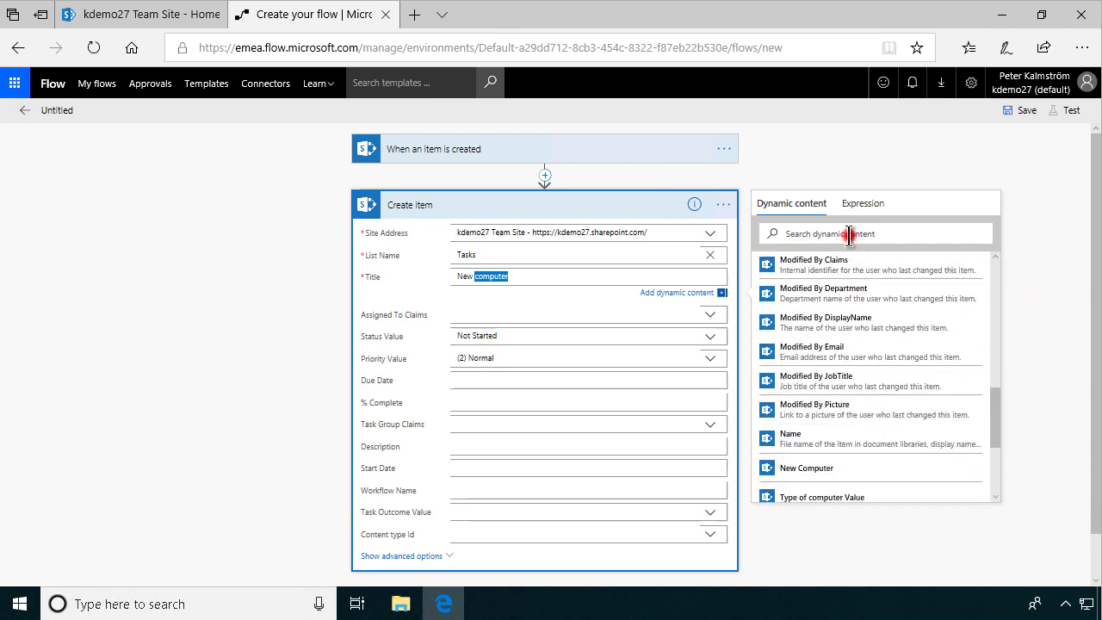
pyautogui.write('type')
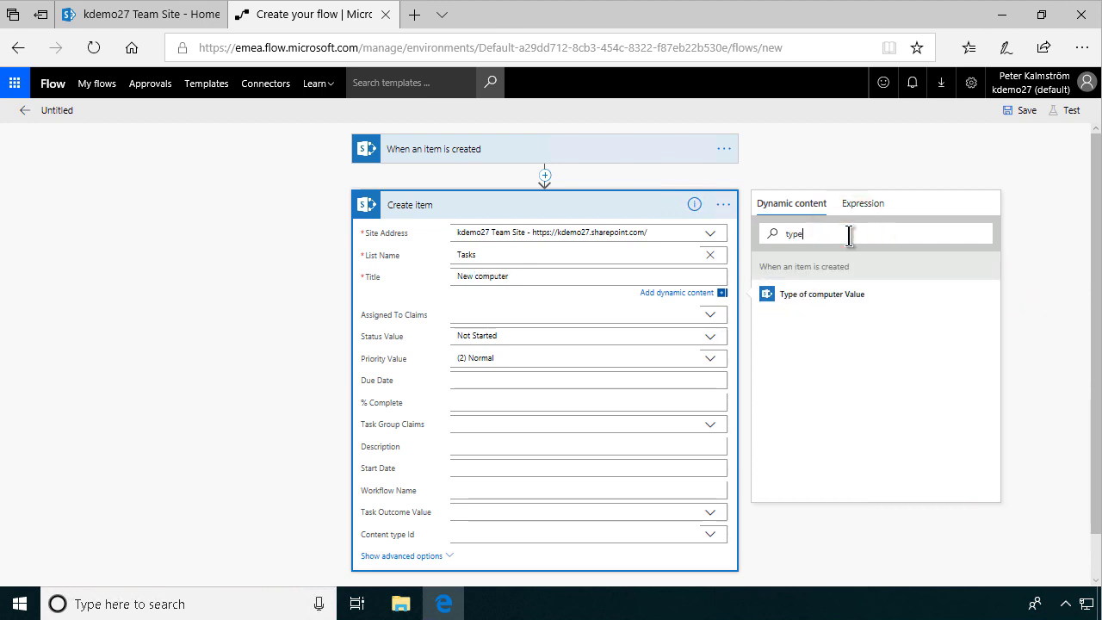
pyautogui.click(859, 294)
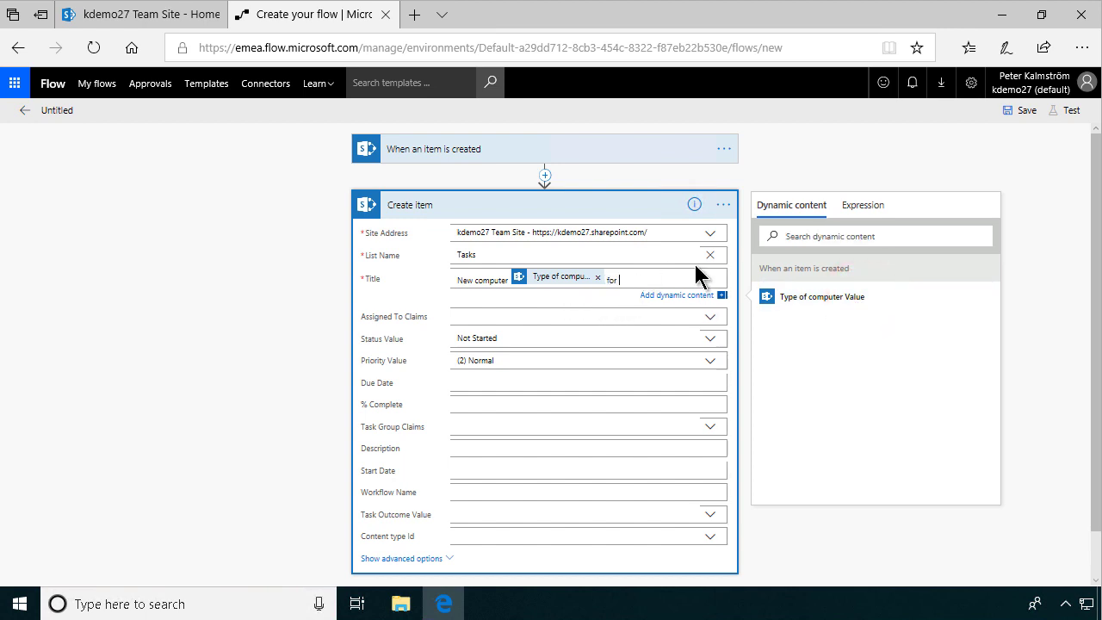
pyautogui.click(813, 239)
pyautogui.write('user')
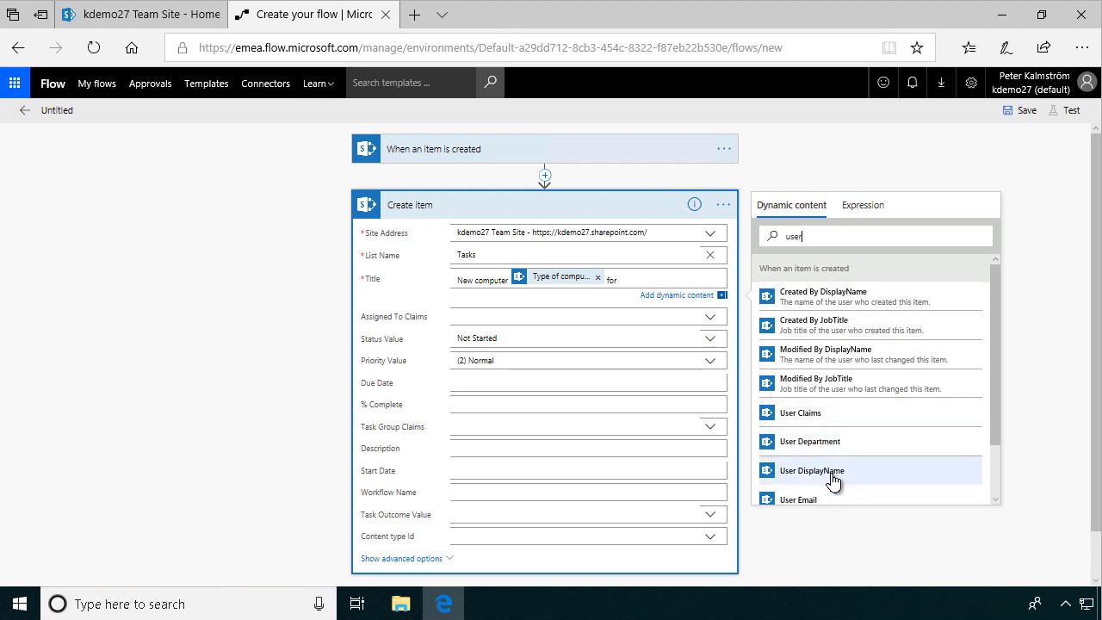
pyautogui.click(829, 473)
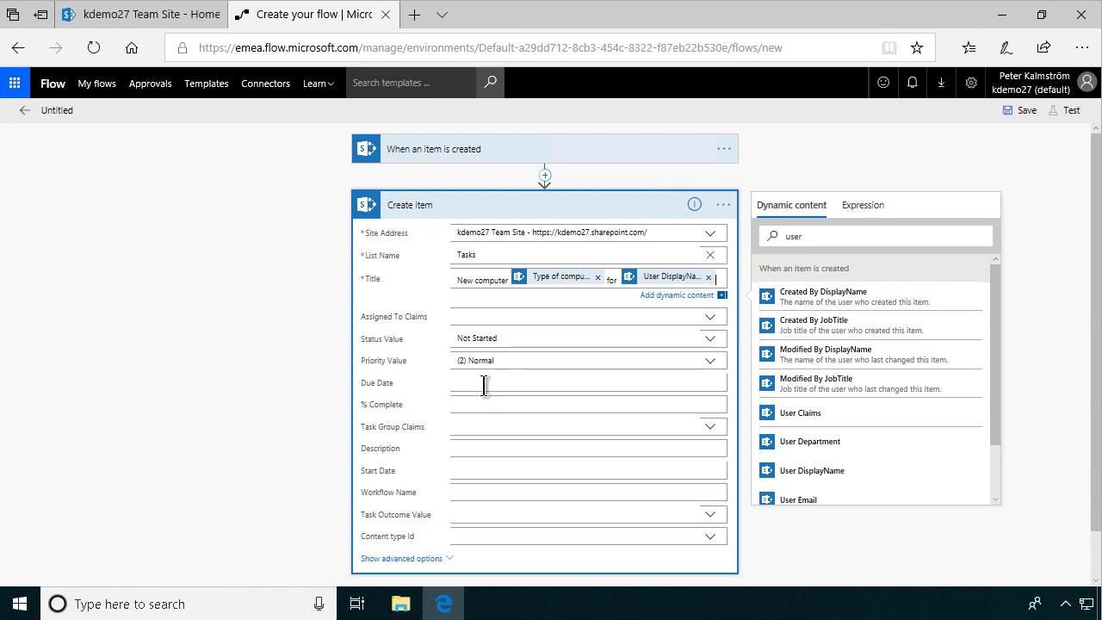
pyautogui.click(480, 446)
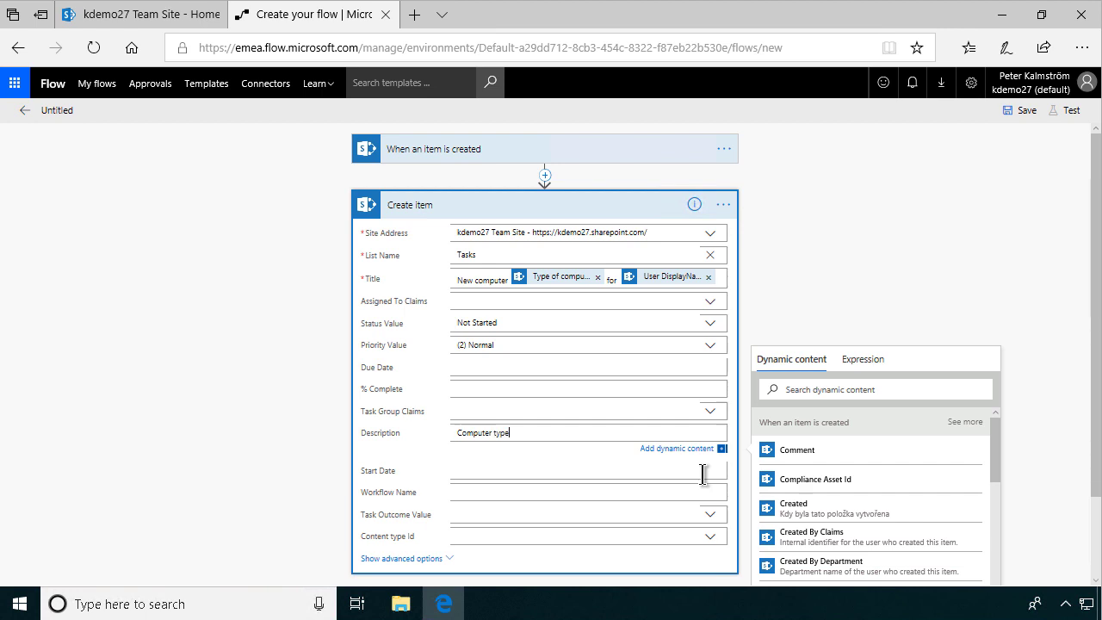
# Insert Type of computer Value after 'Computer type:' and end the line with <br>
pyautogui.click(998, 454)
pyautogui.scroll(-1, 999, 456)
pyautogui.click(793, 388)
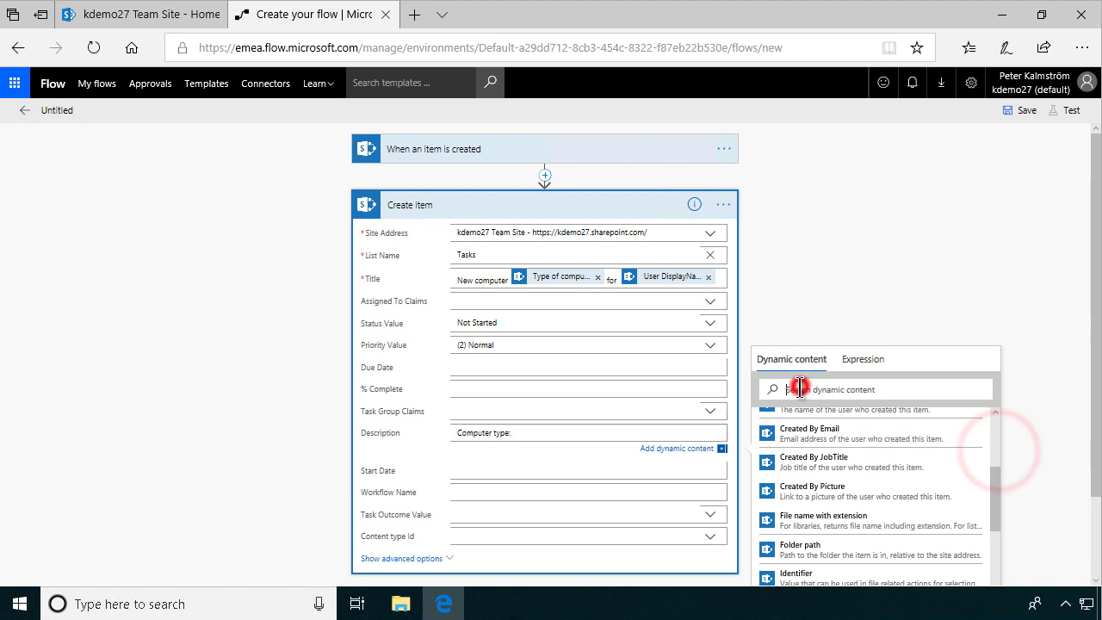
pyautogui.write('computer')
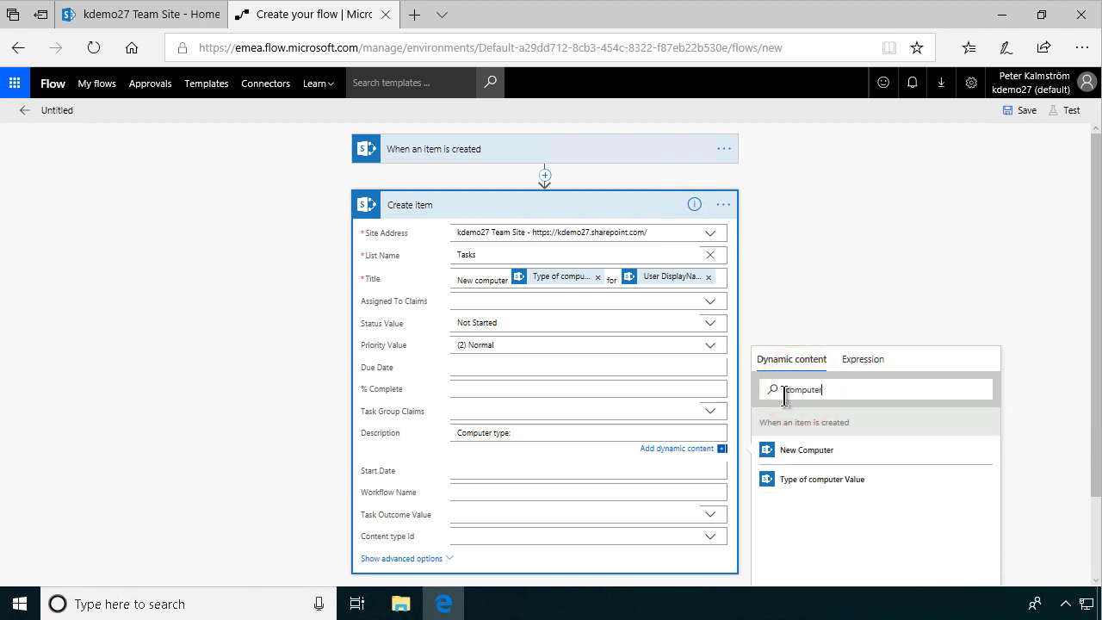
pyautogui.click(822, 482)
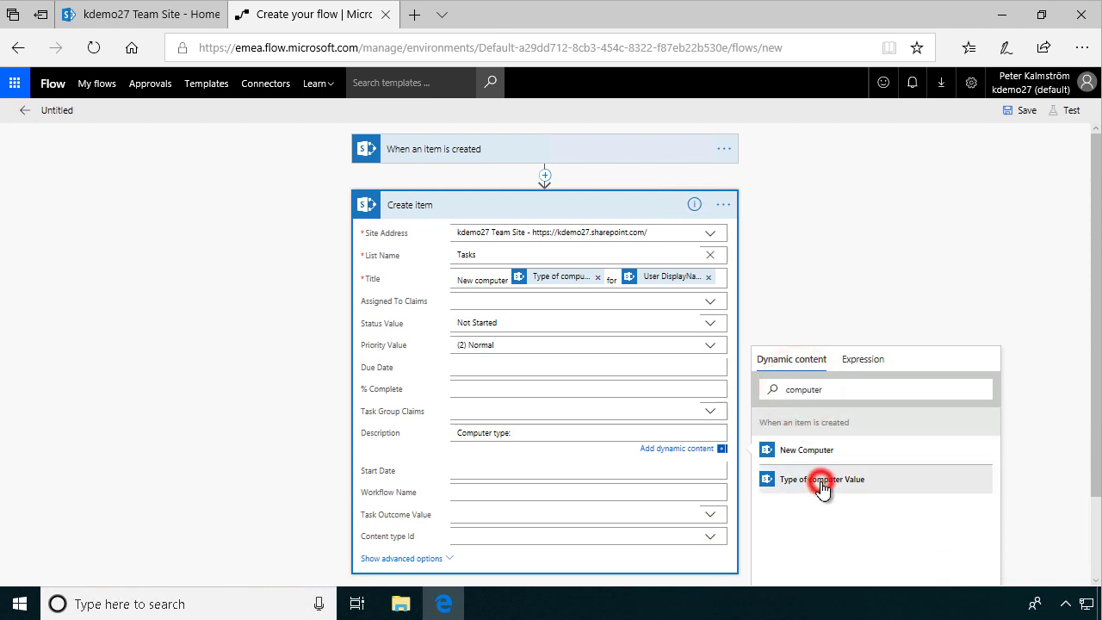
pyautogui.click(650, 433)
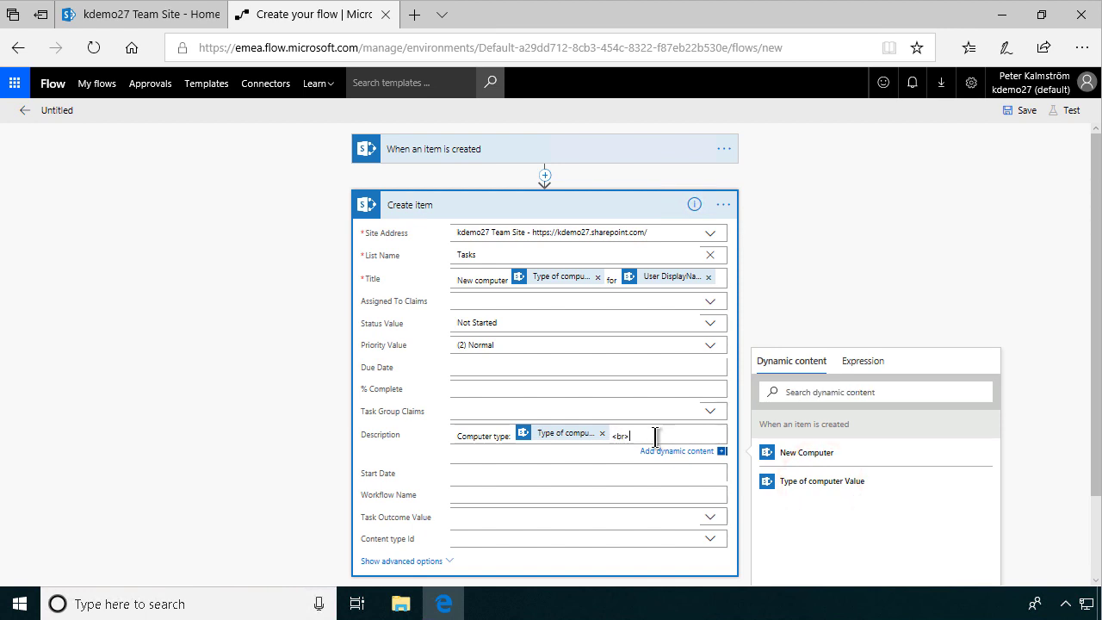
pyautogui.write('<br>')
pyautogui.press('Return')
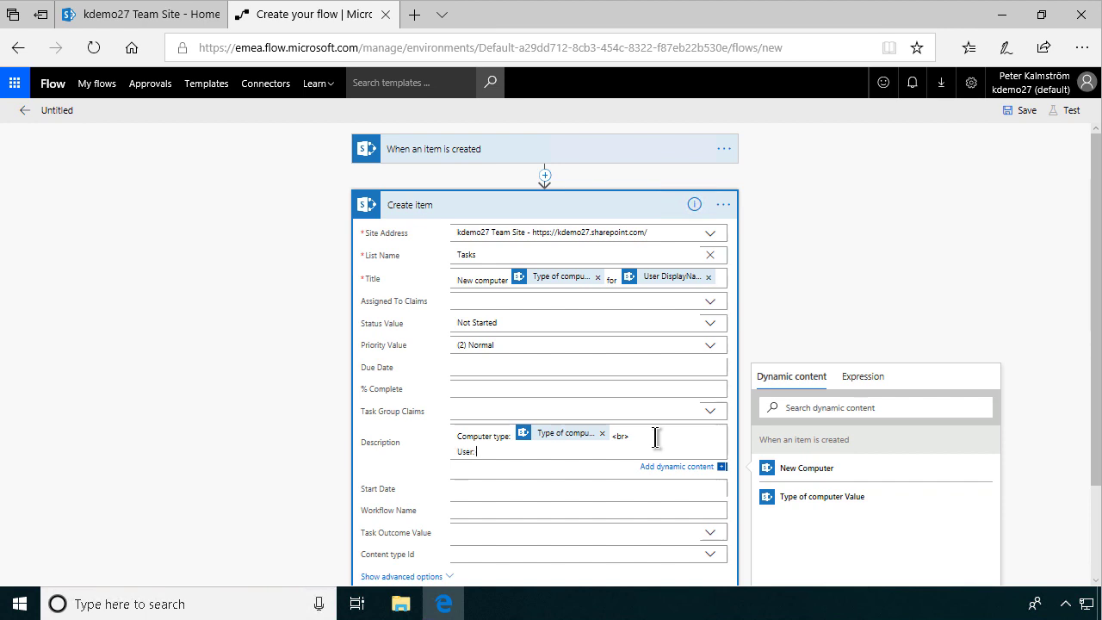
# Add the 'User:' line with User DisplayName and User Email, ending with <br>
pyautogui.click(879, 407)
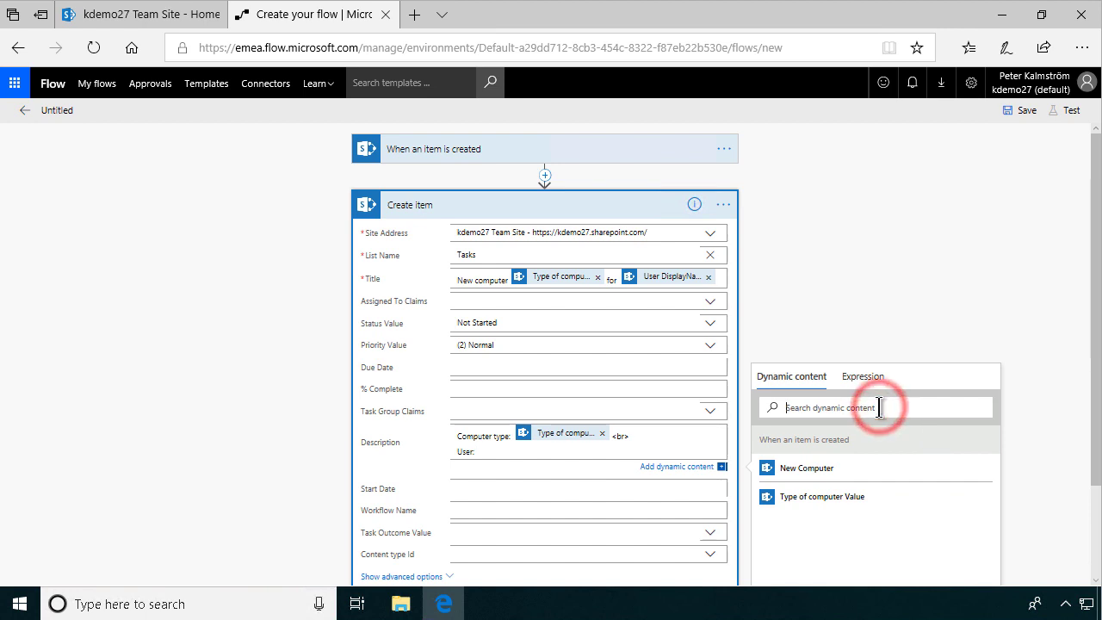
pyautogui.write('user')
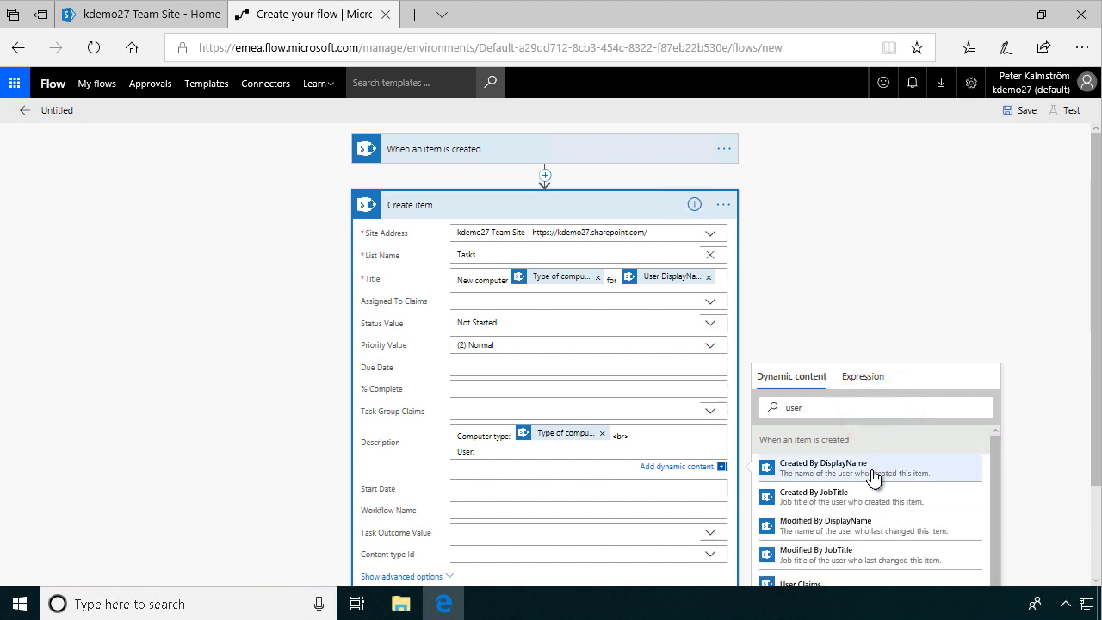
pyautogui.moveTo(994, 483); pyautogui.dragTo(1008, 555)
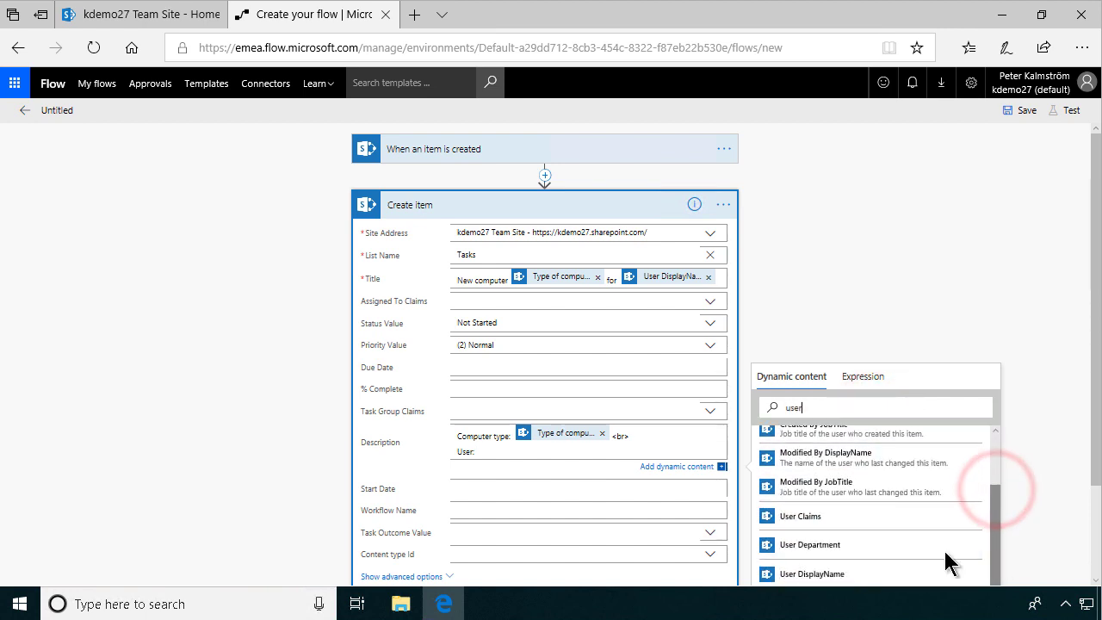
pyautogui.click(842, 573)
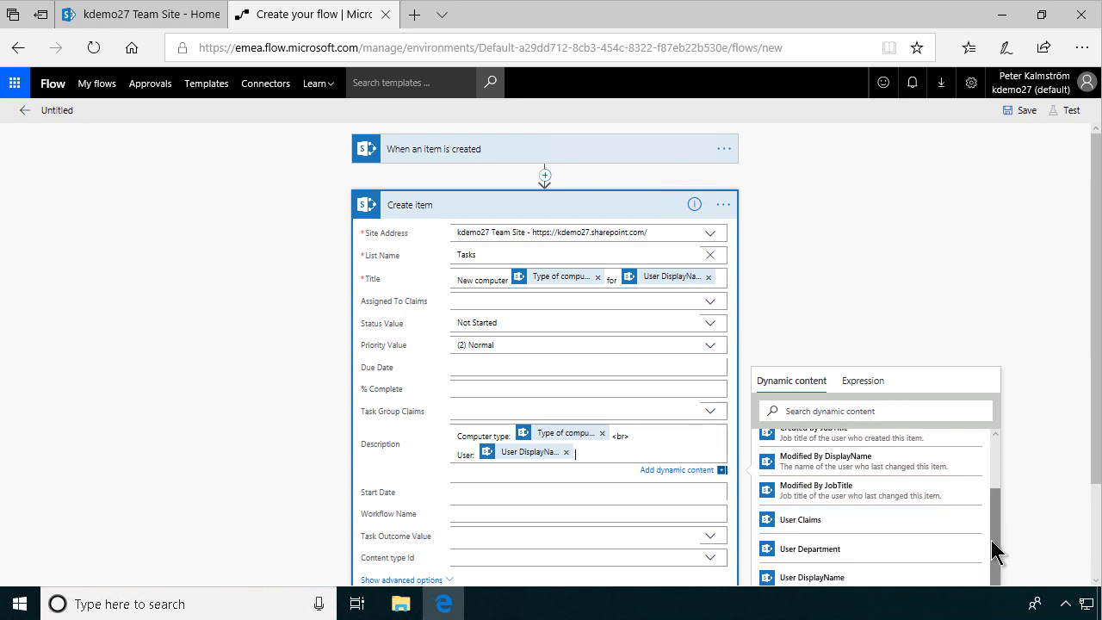
pyautogui.scroll(-2, 996, 548)
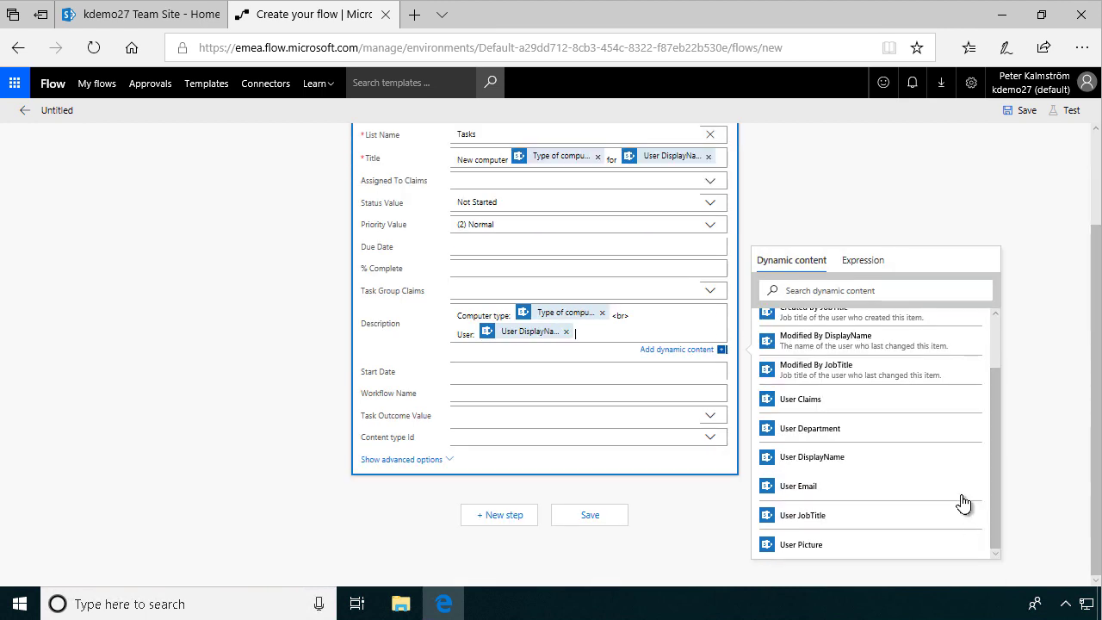
pyautogui.click(861, 486)
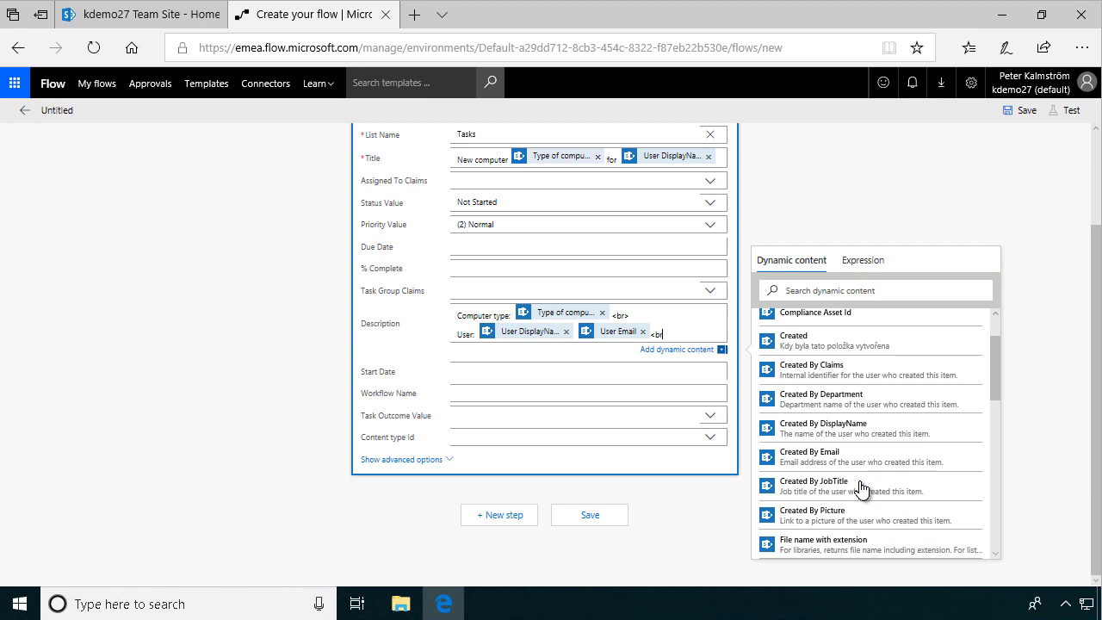
pyautogui.write('<br>')
pyautogui.press('Return')
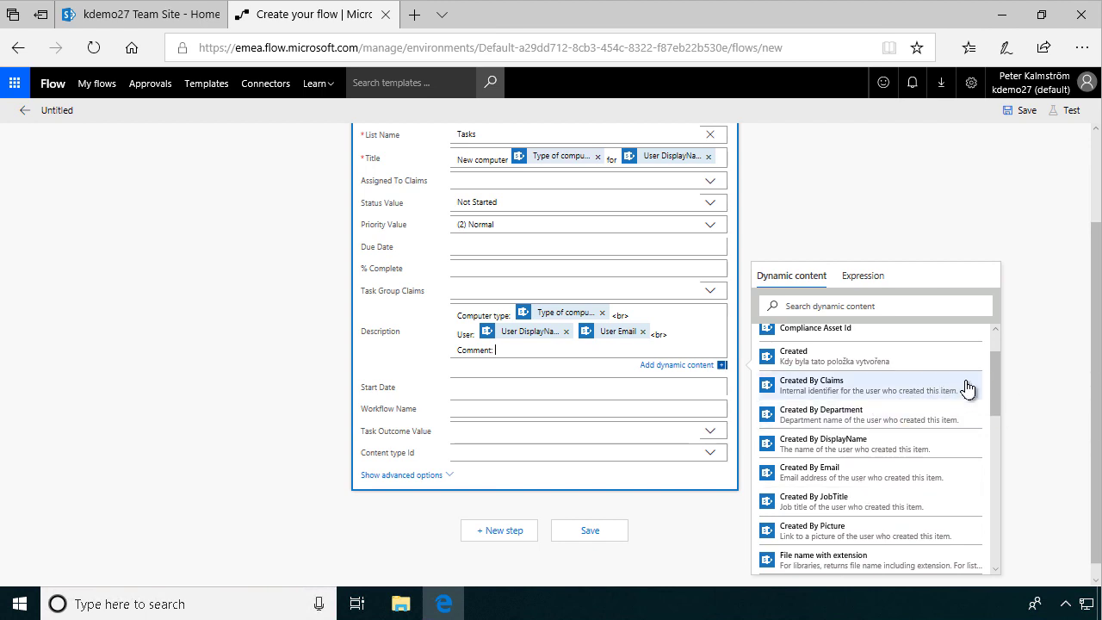
# Insert the Comment field after 'Comment:' in the Description
pyautogui.click(996, 370)
pyautogui.moveTo(996, 370); pyautogui.dragTo(996, 357)
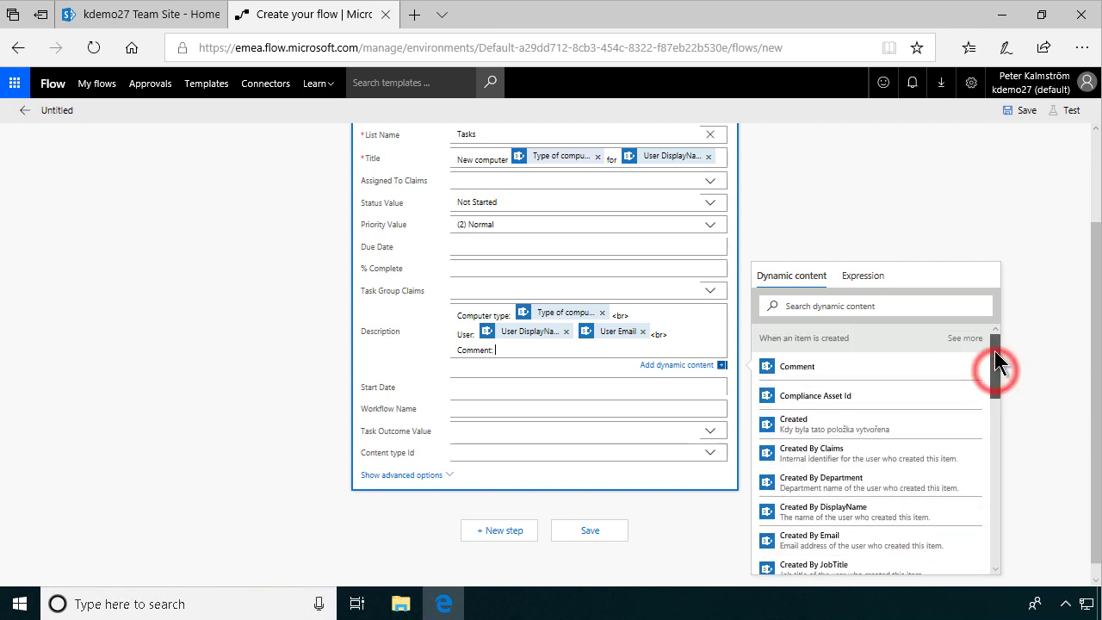
pyautogui.click(886, 369)
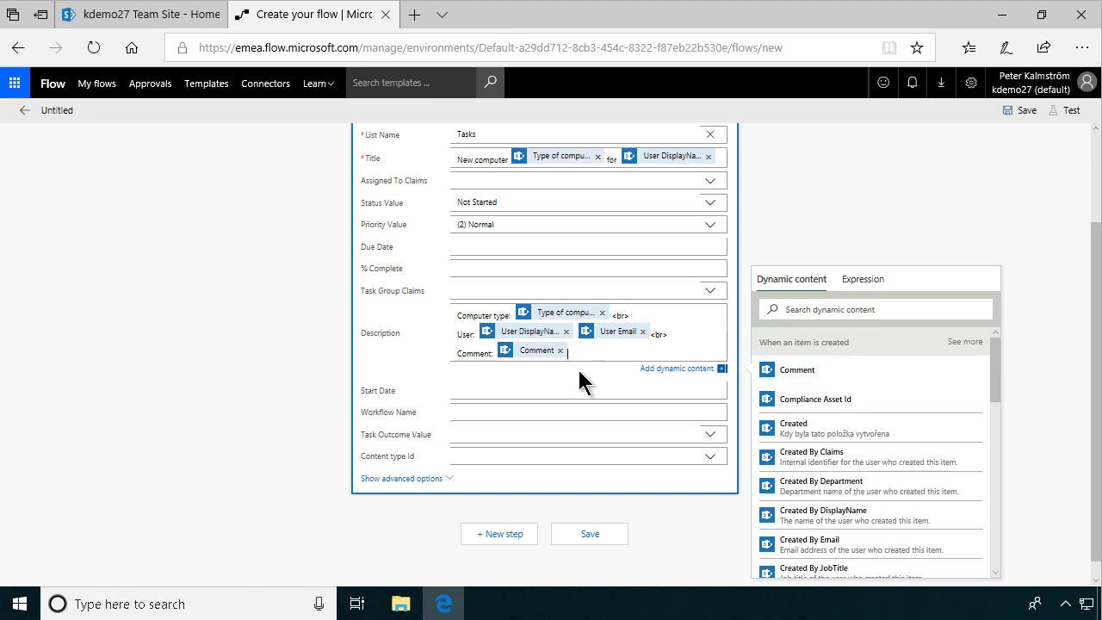
pyautogui.scroll(2, 646, 445)
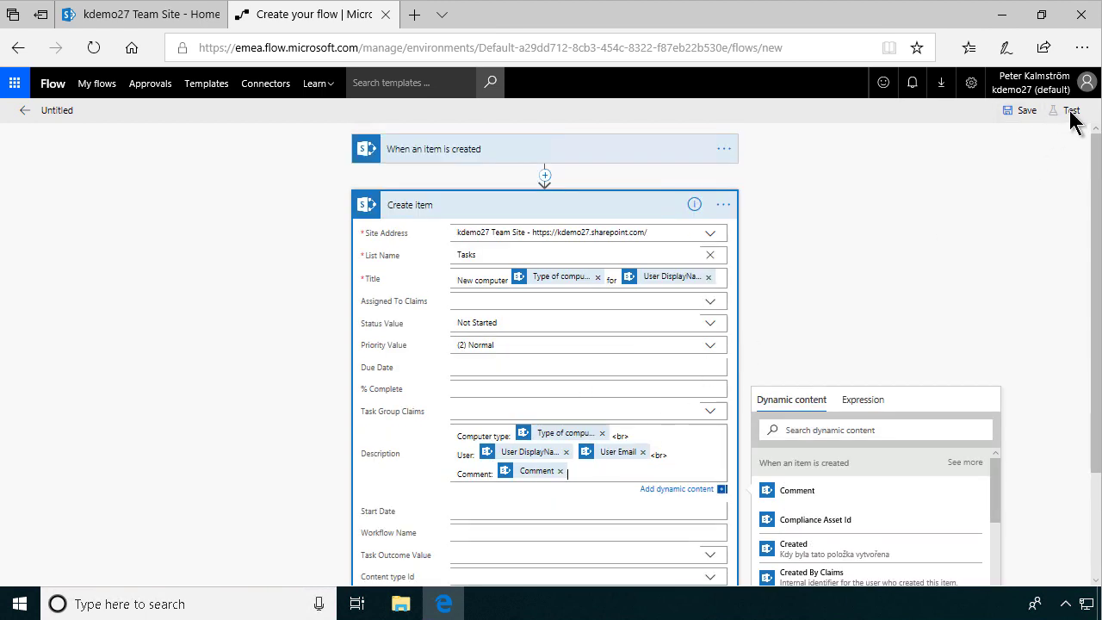
# Save the flow and start a test using 'I'll perform the trigger action'
pyautogui.click(1019, 110)
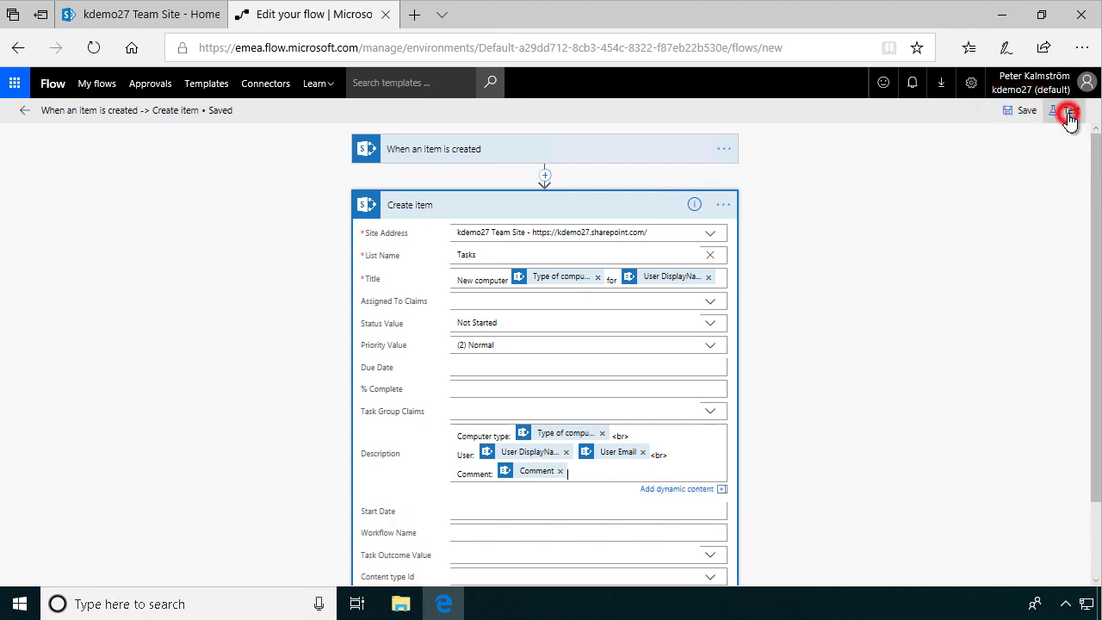
pyautogui.click(1068, 117)
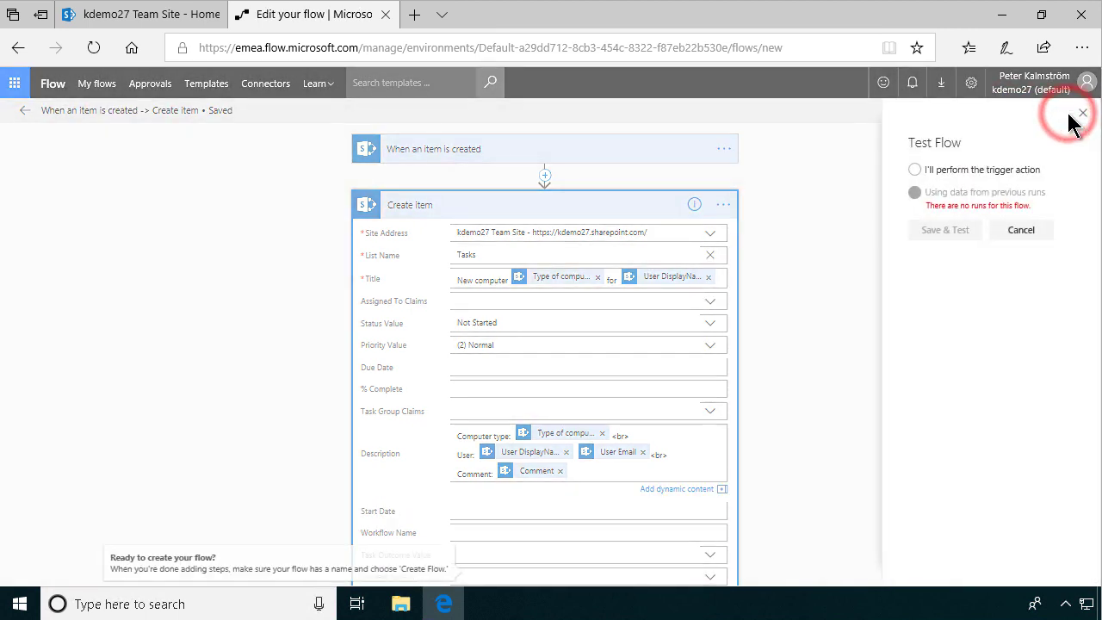
pyautogui.click(914, 170)
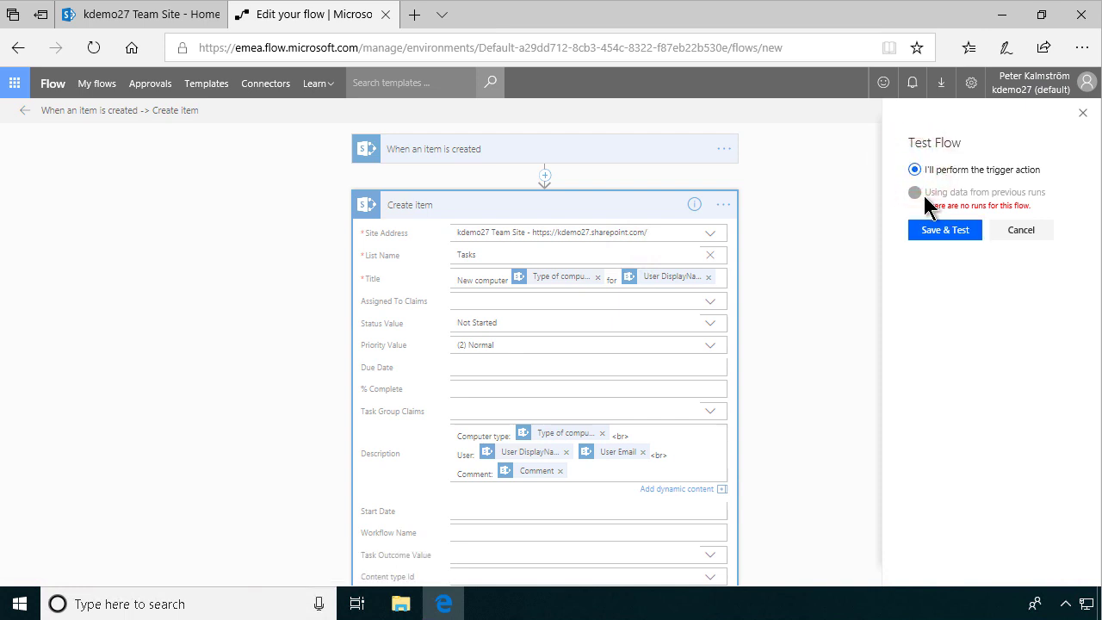
pyautogui.click(951, 232)
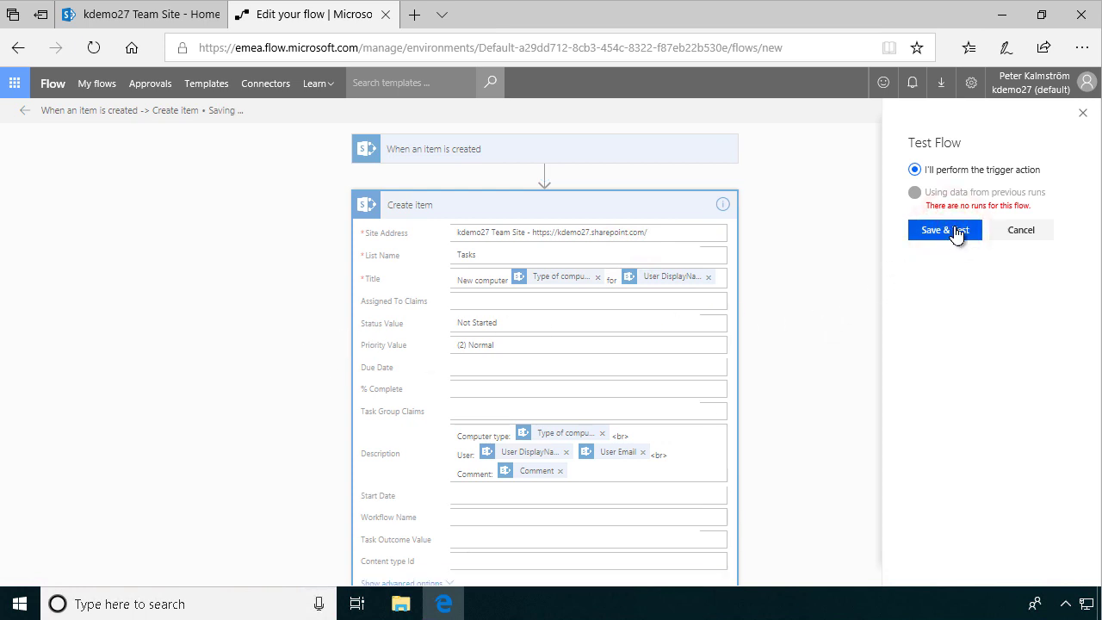
pyautogui.click(120, 14)
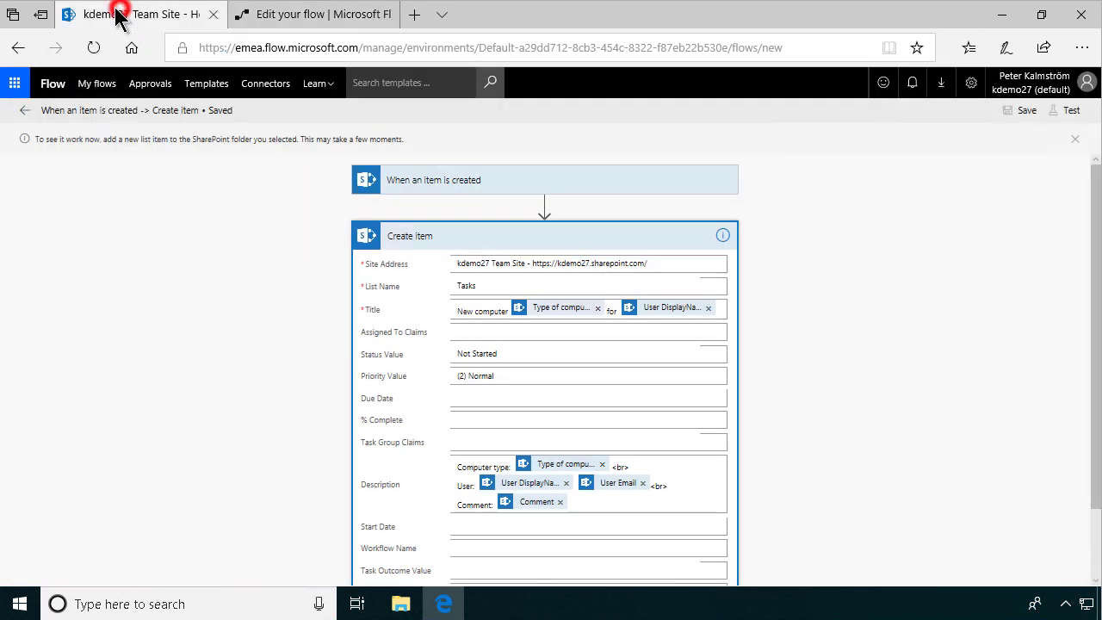
# Save a new Computers item for the chosen user with type Tablet and comment 'Pro version'
pyautogui.click(496, 370)
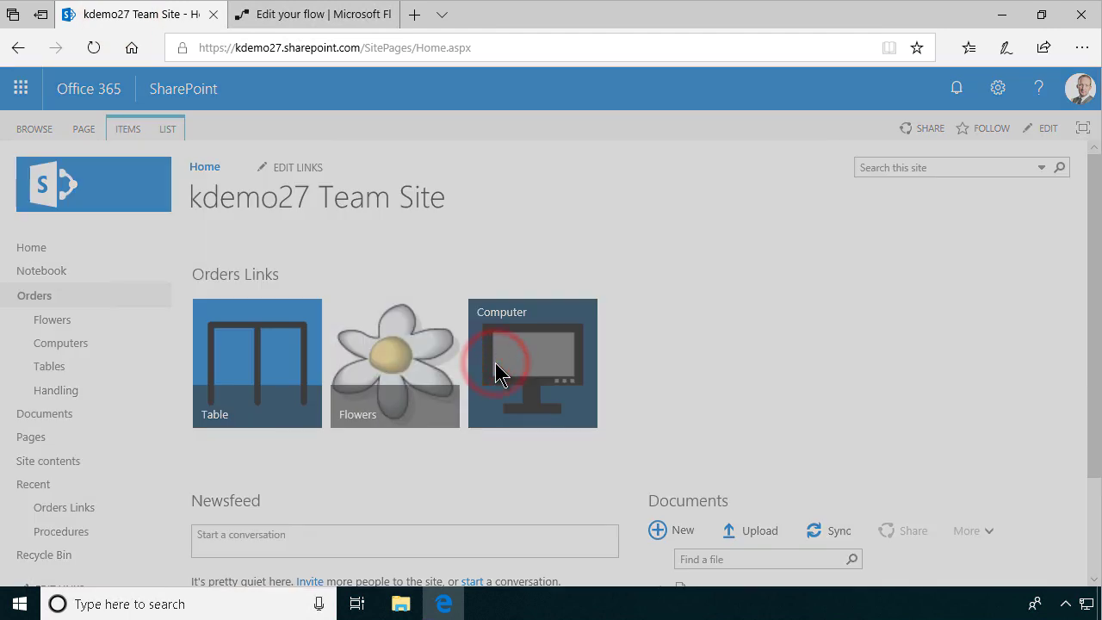
pyautogui.click(526, 333)
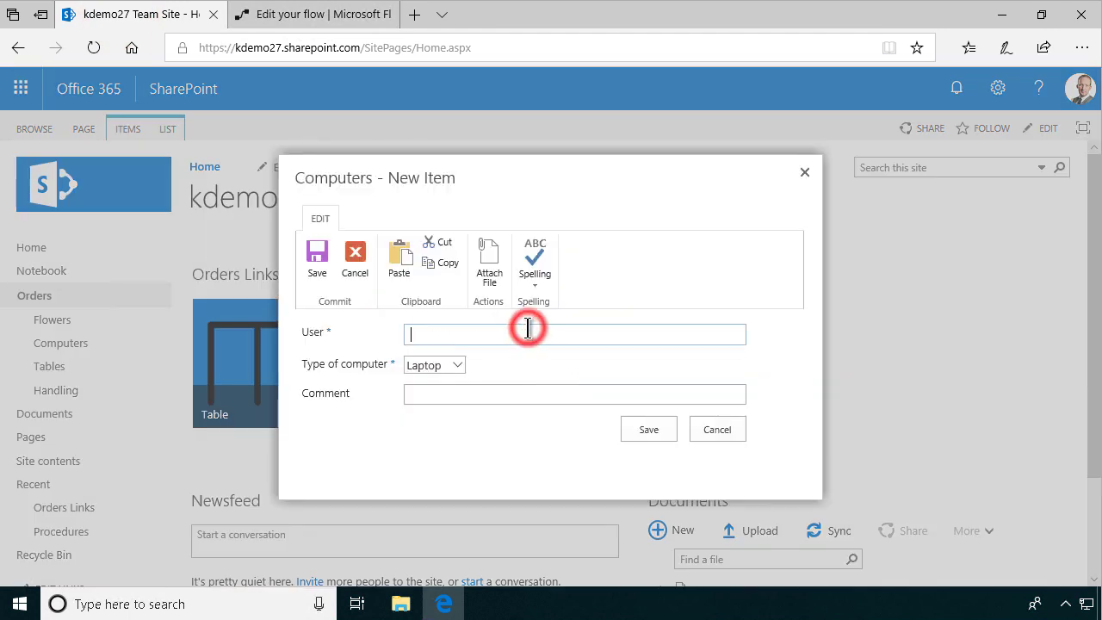
pyautogui.write('Mar')
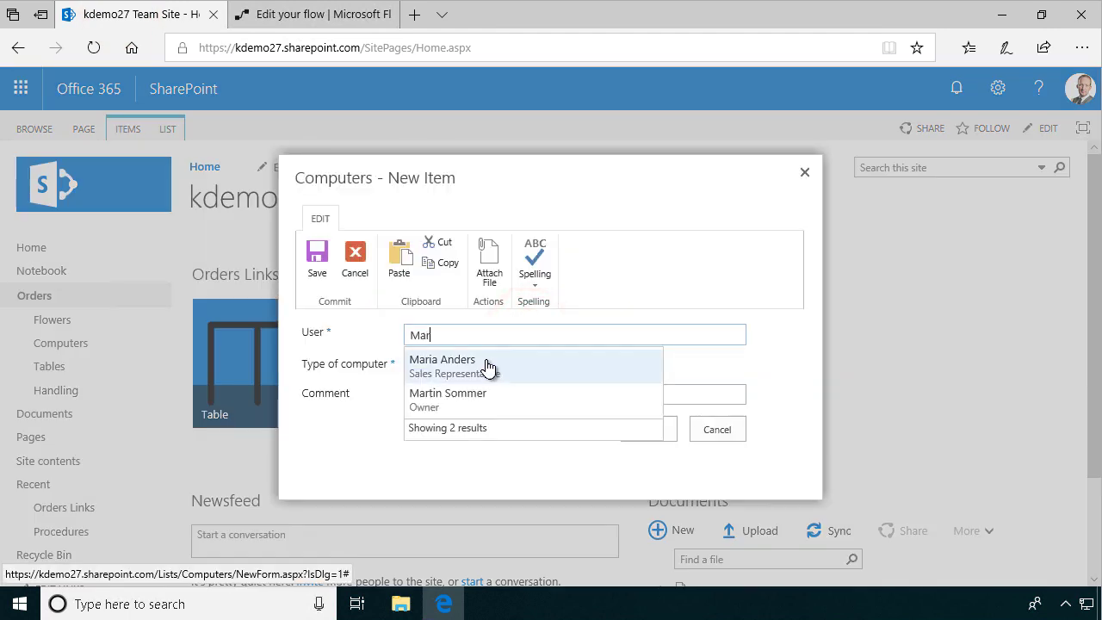
pyautogui.click(482, 362)
pyautogui.click(451, 369)
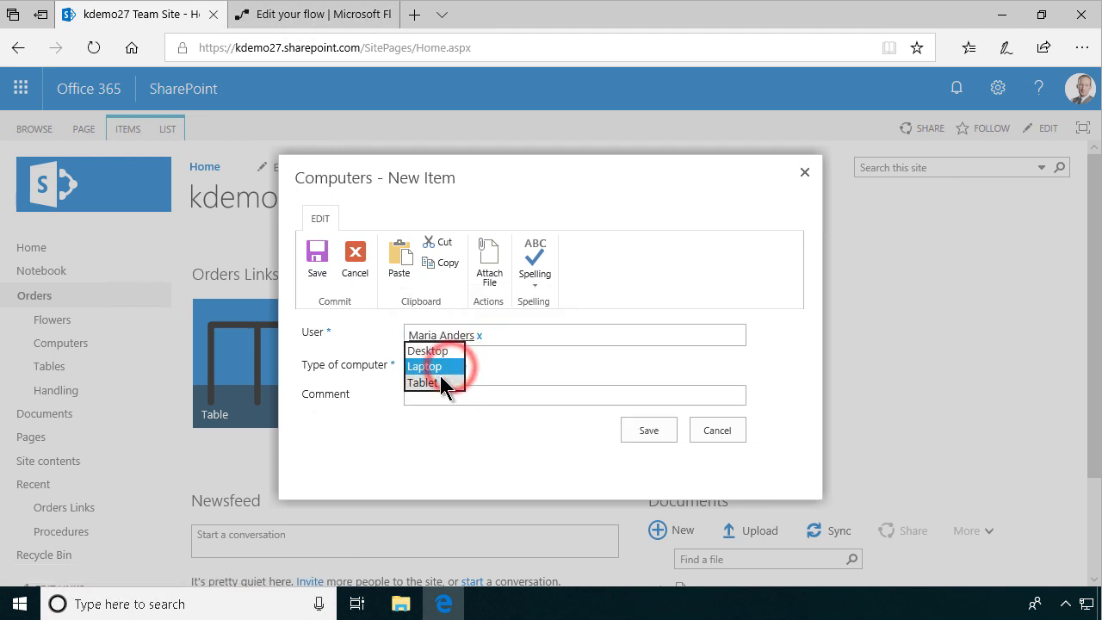
pyautogui.click(431, 383)
pyautogui.click(437, 394)
pyautogui.write('Pro version')
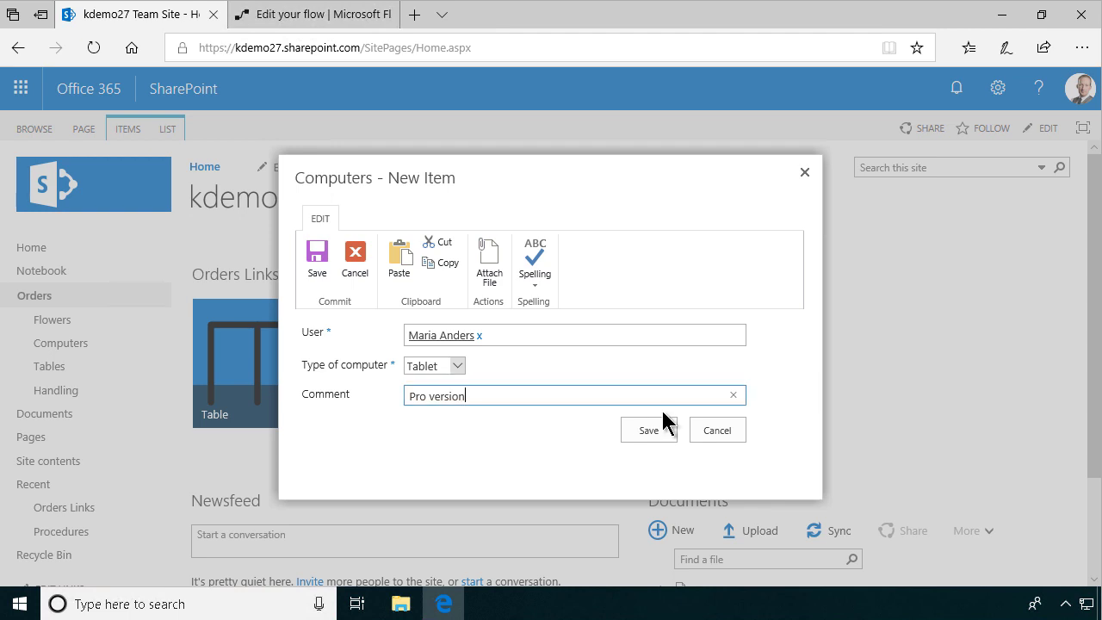
pyautogui.click(649, 430)
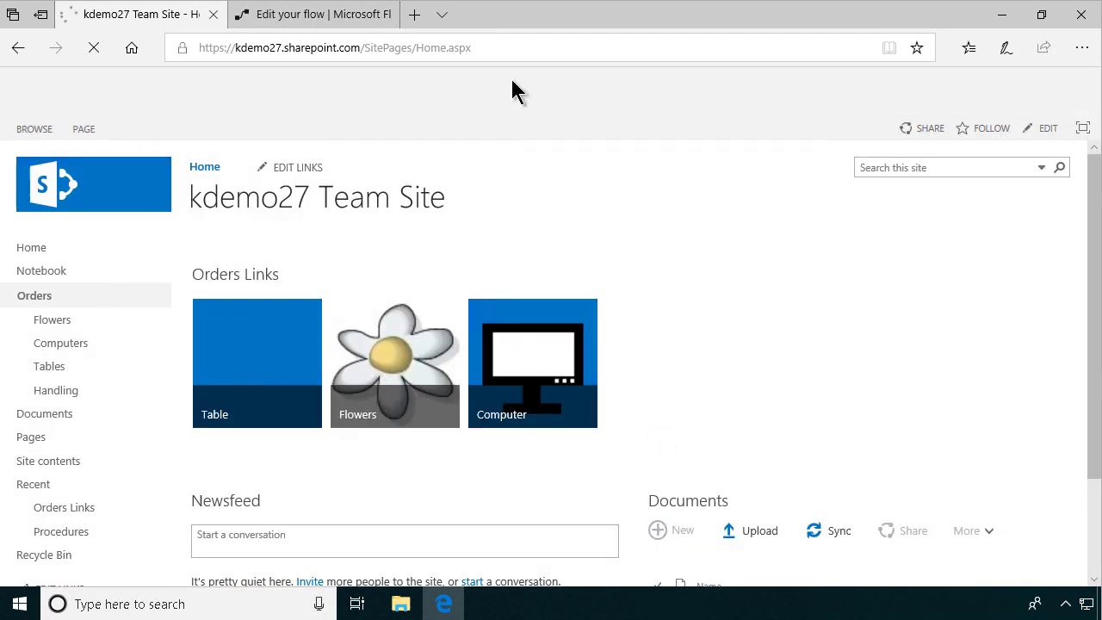
# Check the flow's run history and the Tasks list for the new tablet-order task
pyautogui.click(302, 18)
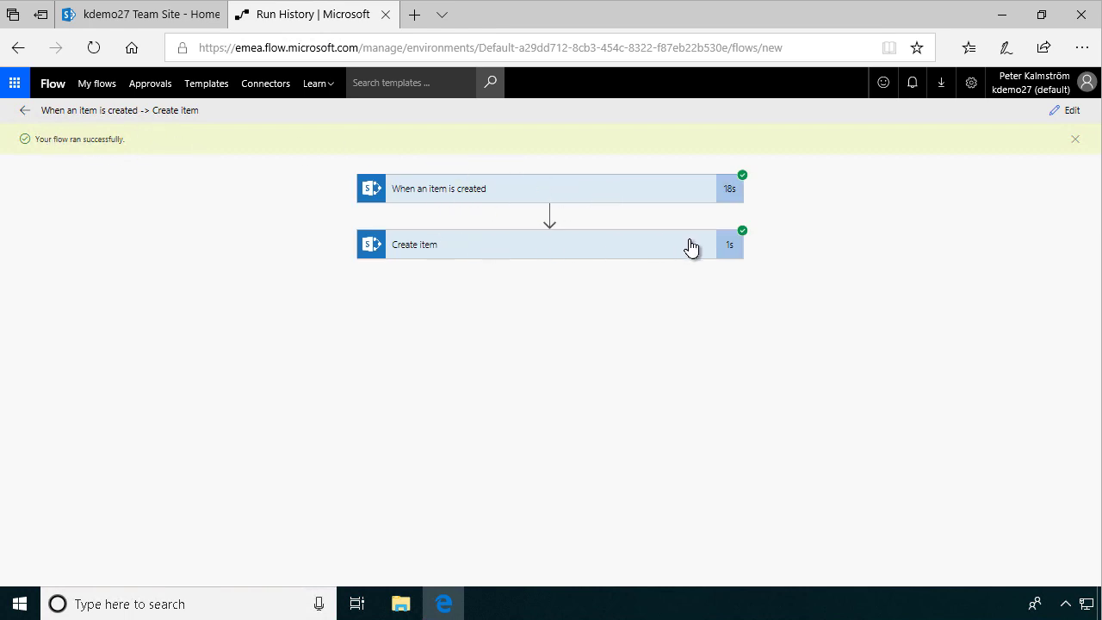
pyautogui.click(163, 13)
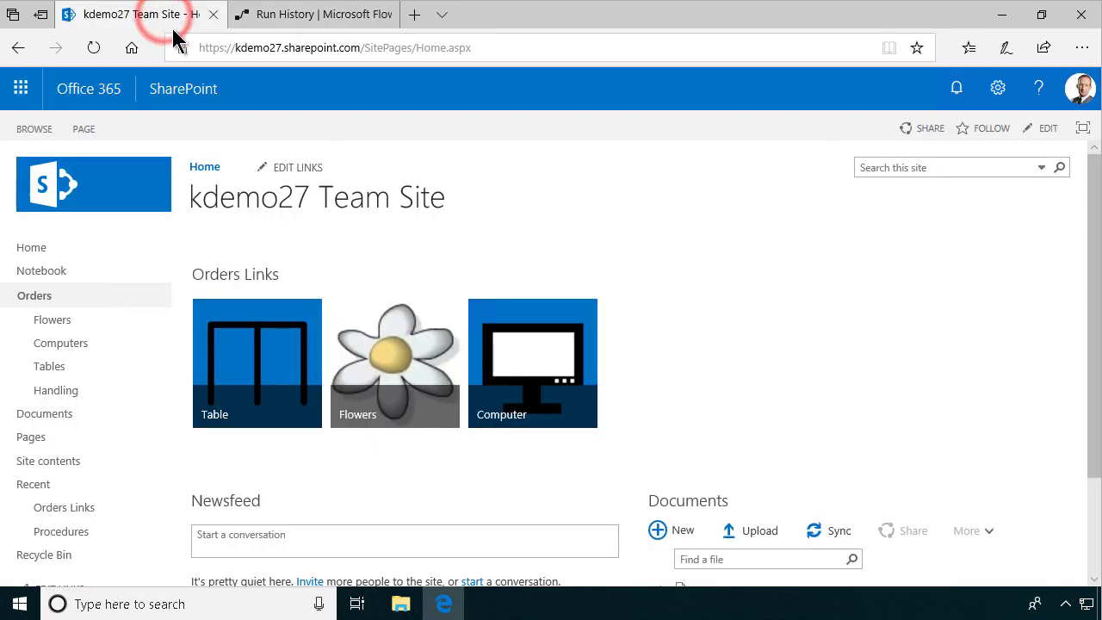
pyautogui.click(75, 397)
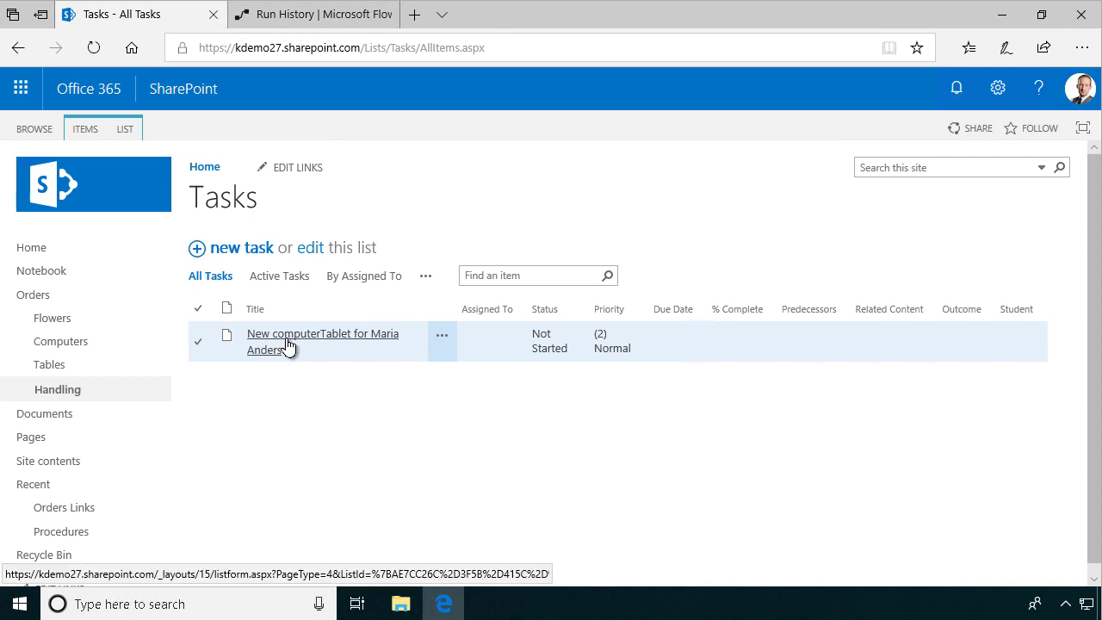
pyautogui.click(334, 14)
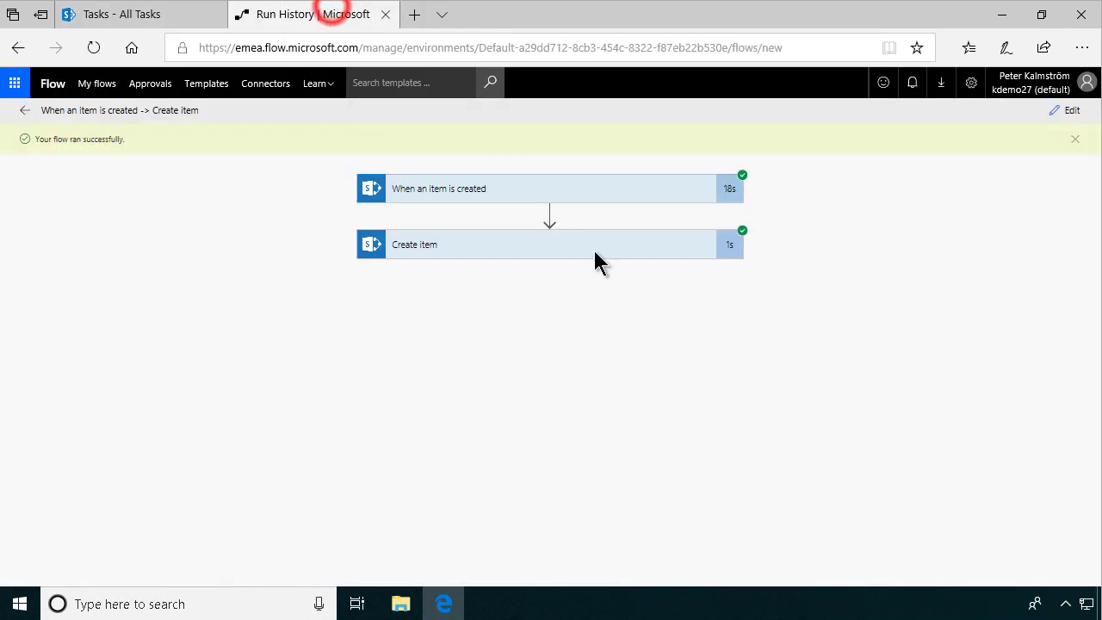
# Delete 'computer' from the Create item Title so it reads 'New', computer type, 'for', user
pyautogui.click(1066, 112)
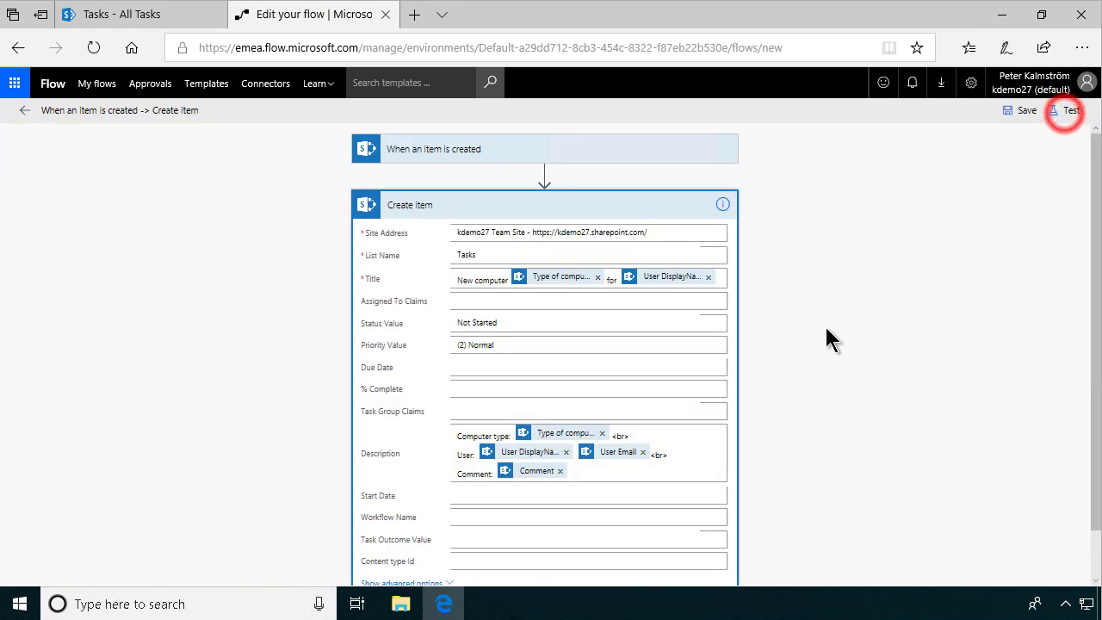
pyautogui.click(504, 279)
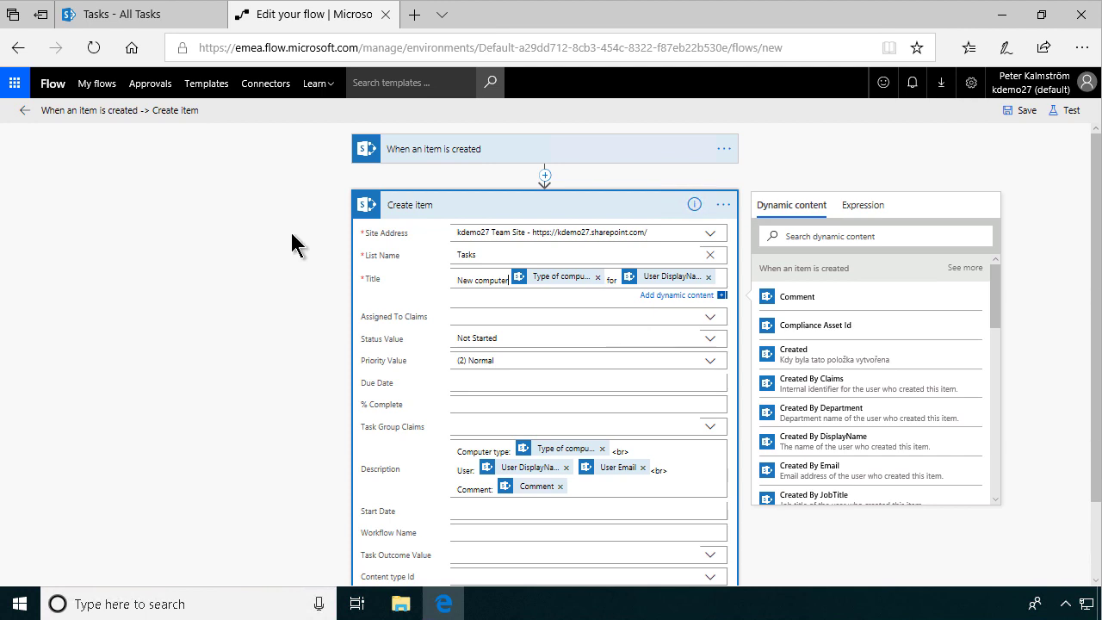
pyautogui.doubleClick(487, 277)
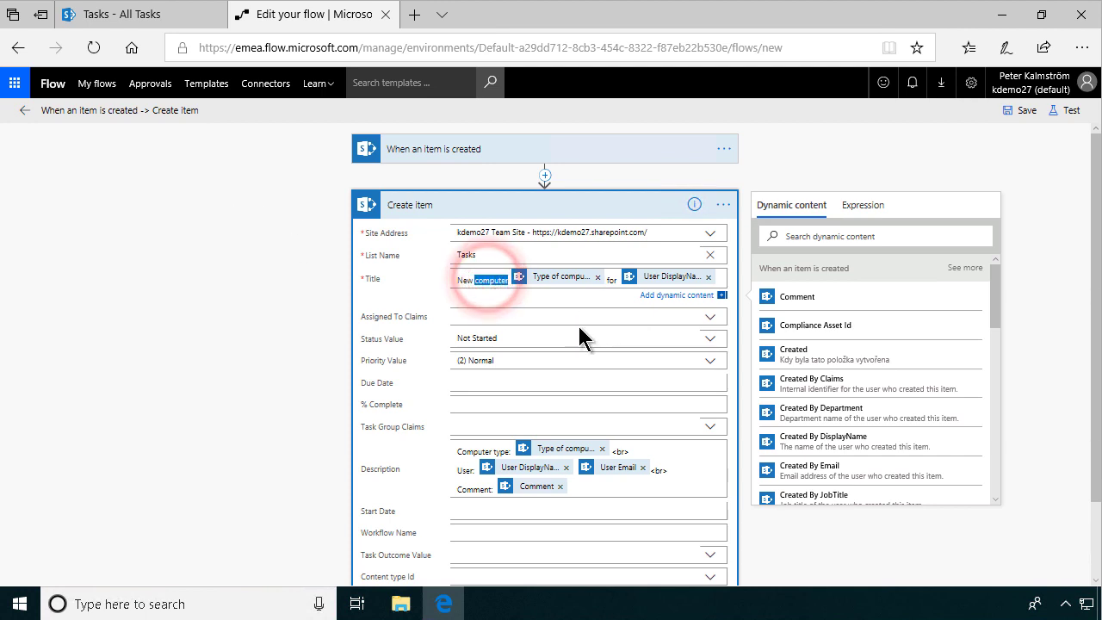
pyautogui.press('BackSpace')
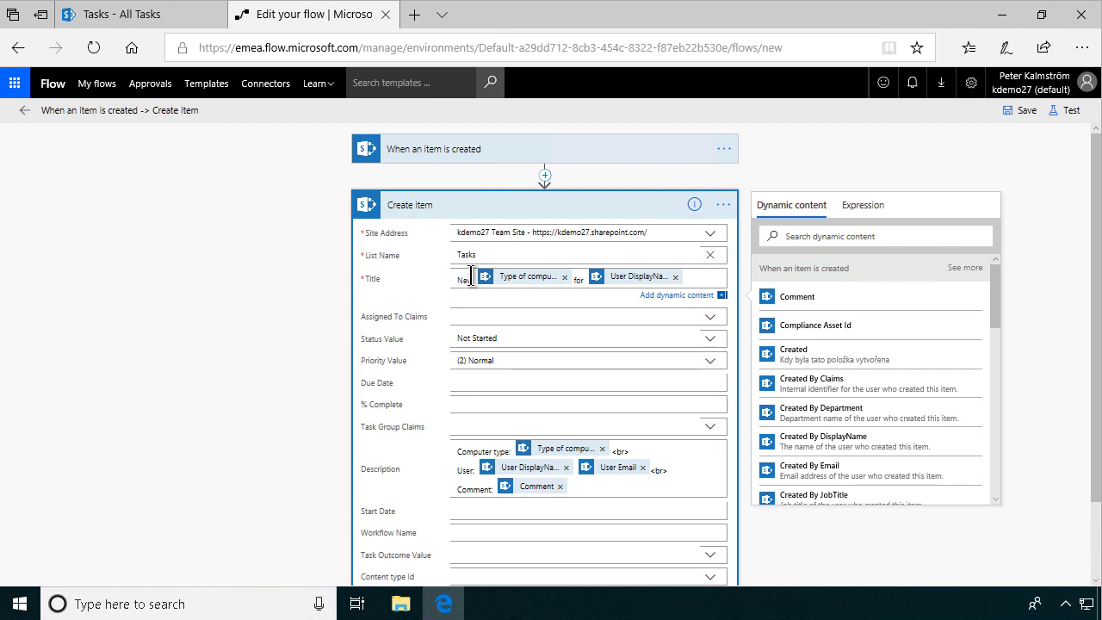
pyautogui.click(473, 278)
# Open the new SharePoint task to confirm Tablet and 'Pro version', then go back to the flow editor
pyautogui.click(65, 14)
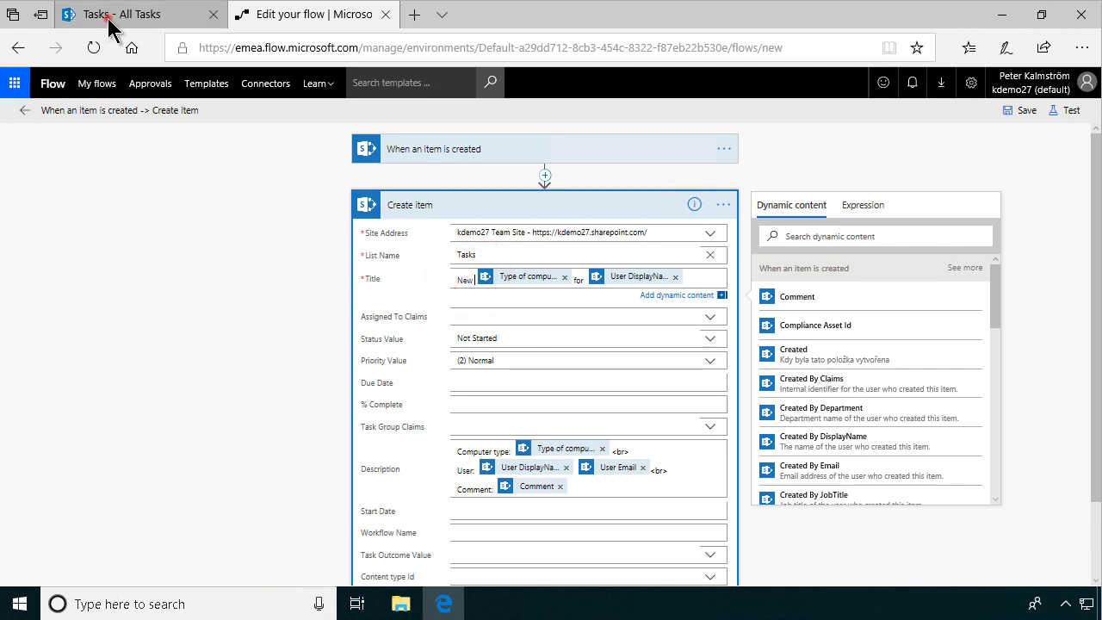
pyautogui.click(280, 334)
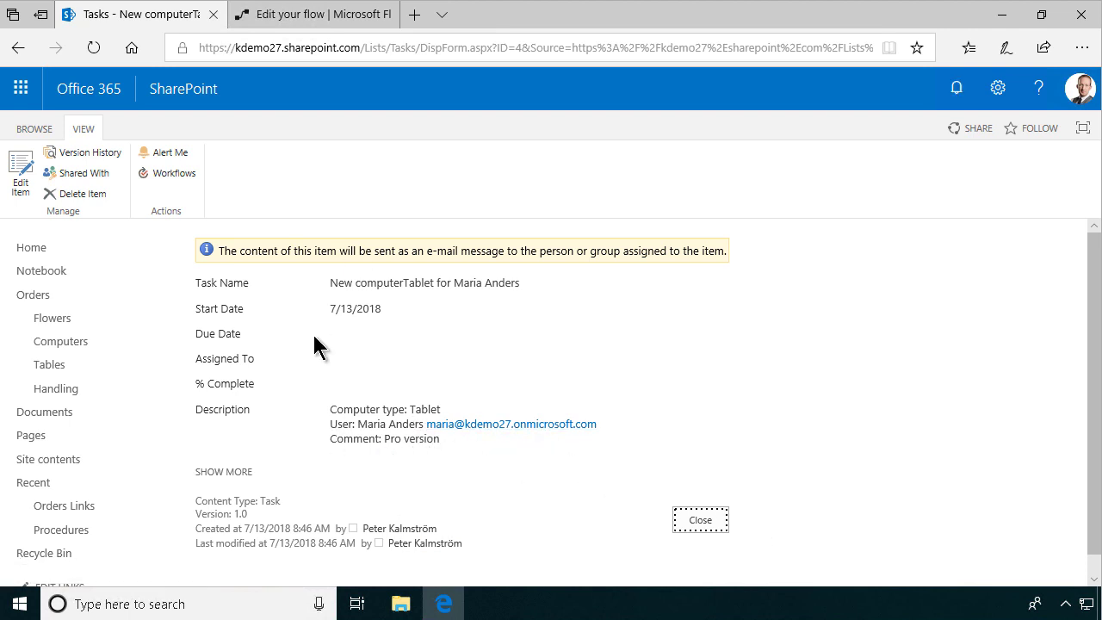
pyautogui.click(312, 15)
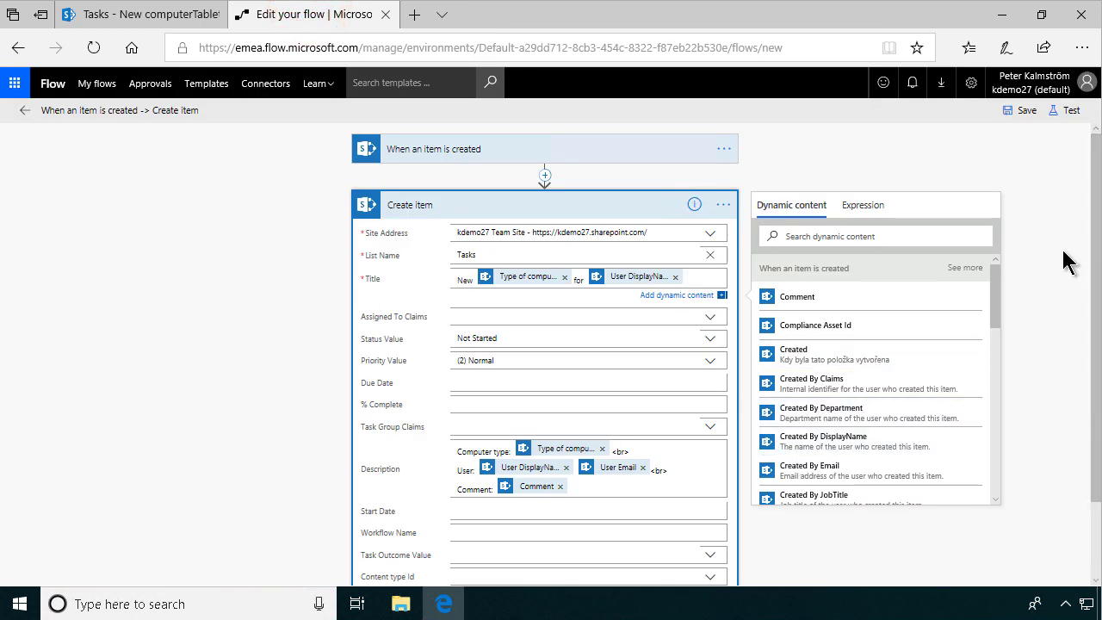
# Save the flow with the edited title and leave the editor
pyautogui.click(1025, 112)
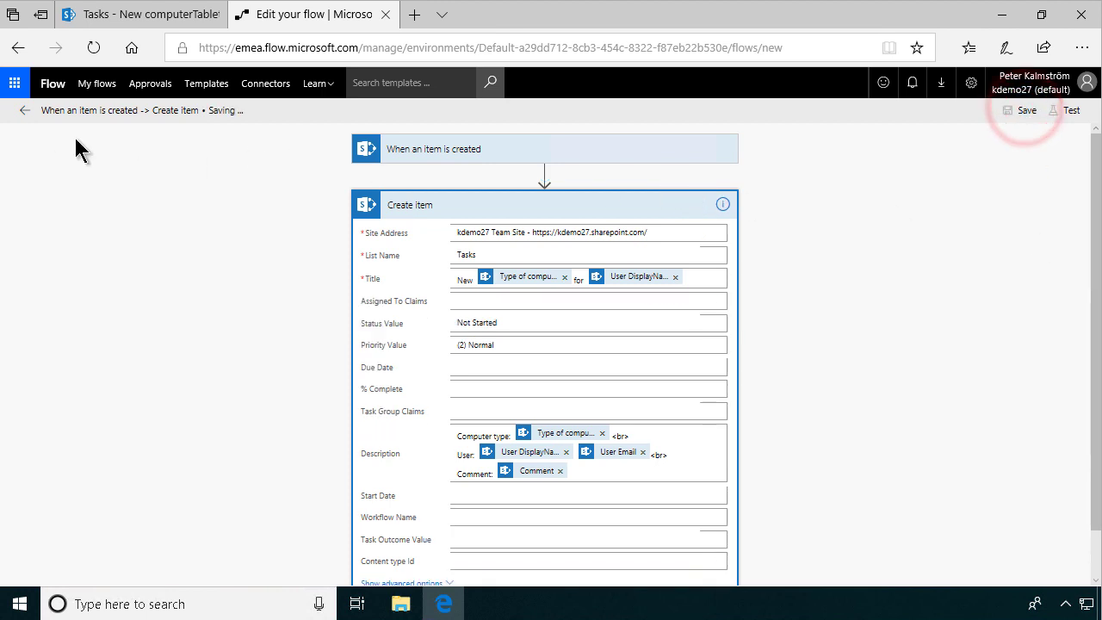
pyautogui.click(25, 114)
pyautogui.click(469, 395)
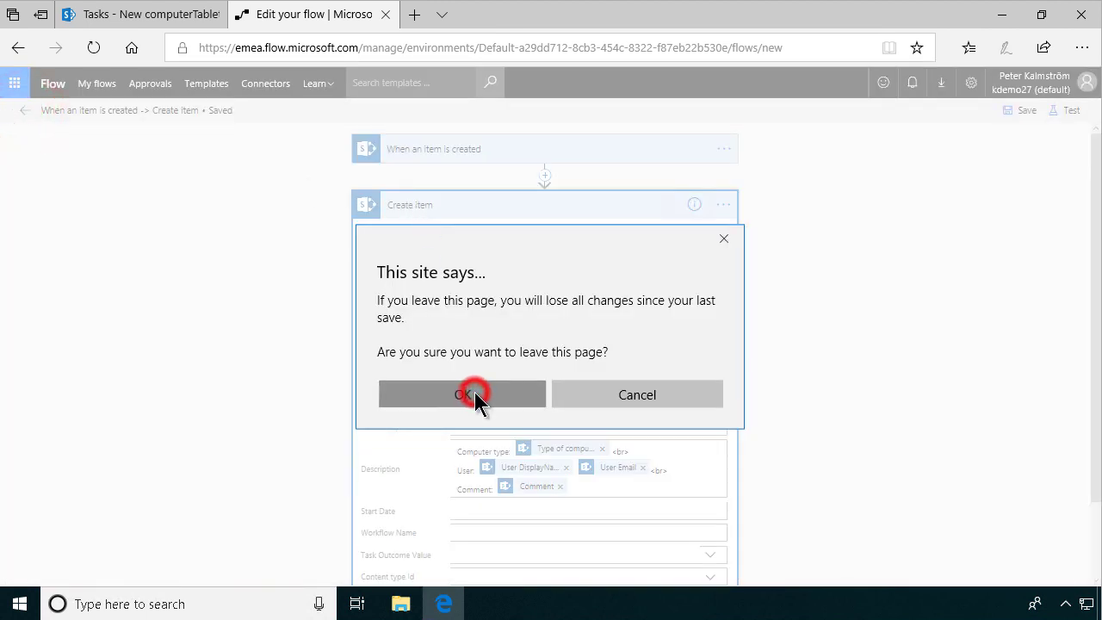
# Rename the flow to 'New computer order' and save it
pyautogui.click(721, 121)
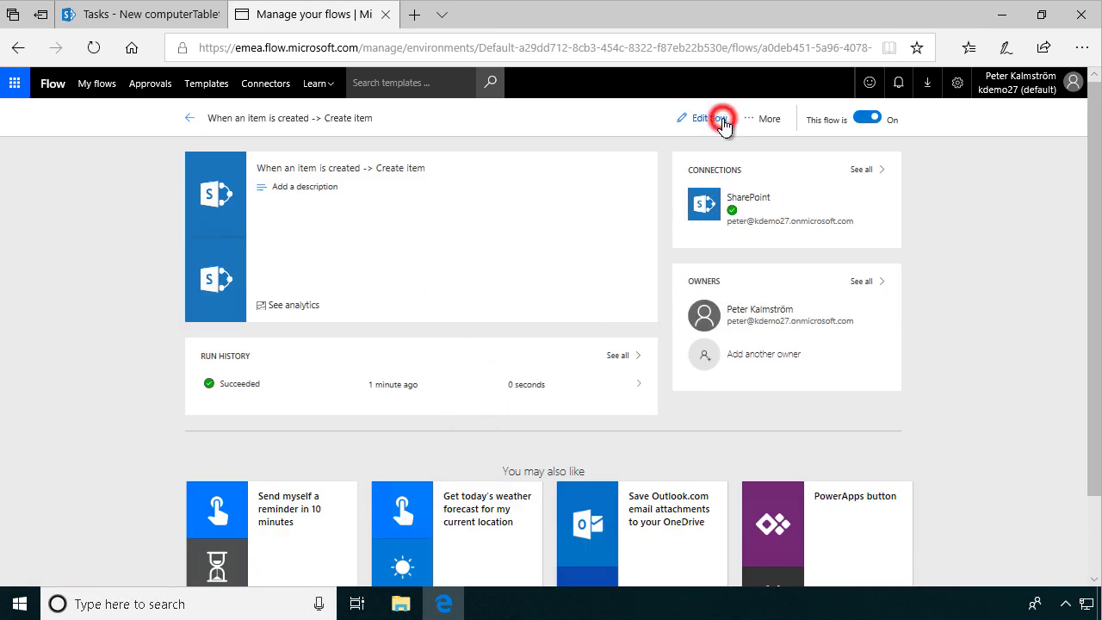
pyautogui.click(205, 112)
pyautogui.write('New')
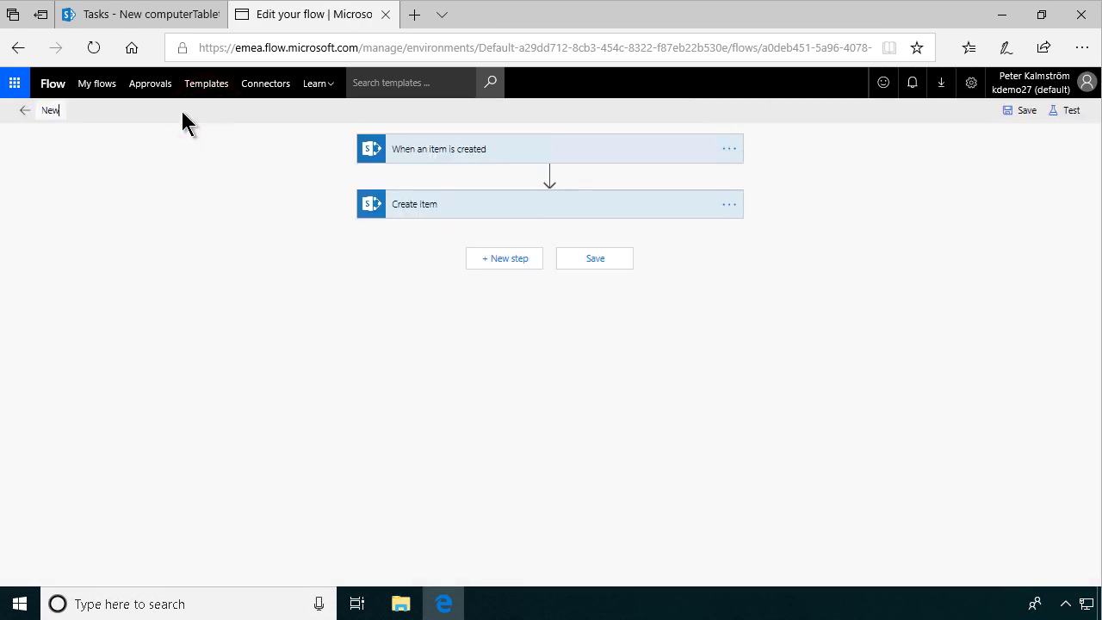
pyautogui.write(' computer order')
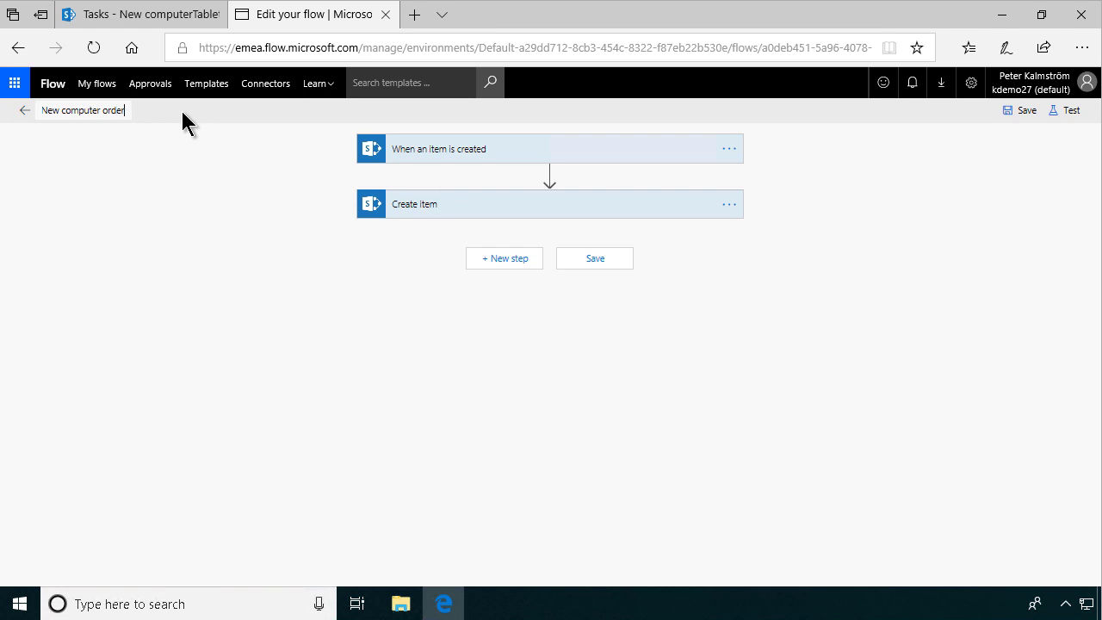
pyautogui.click(1022, 110)
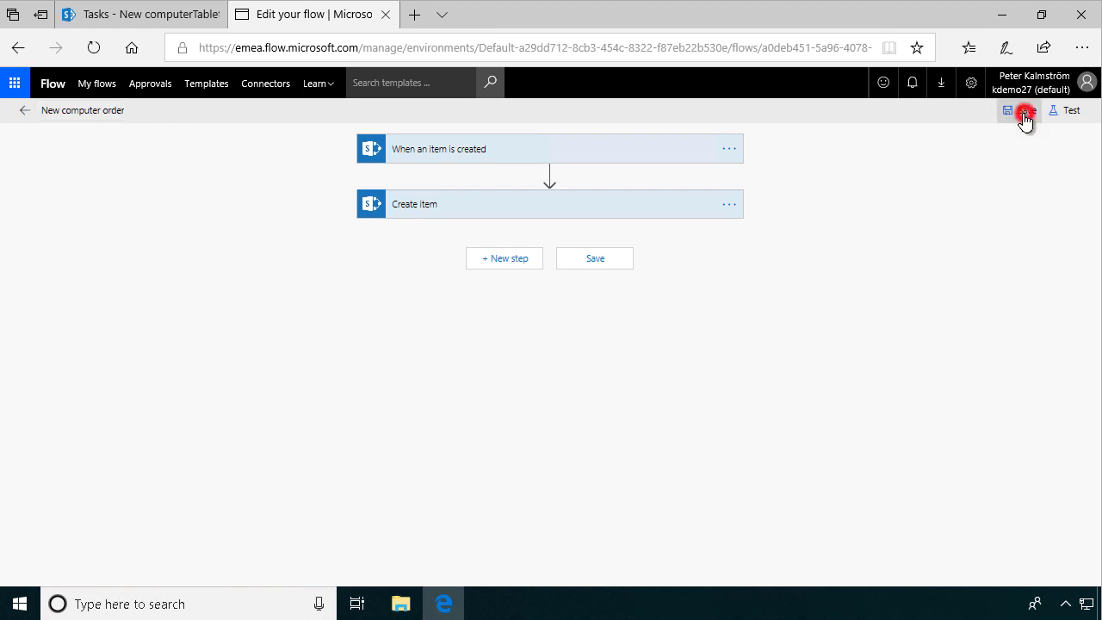
pyautogui.click(25, 111)
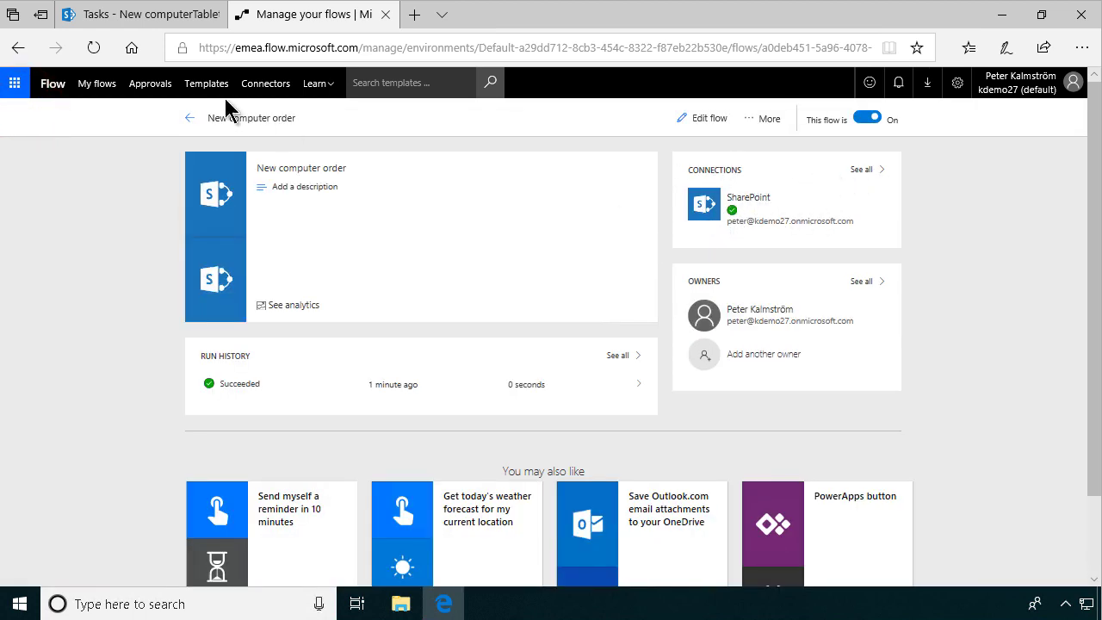
# Export New computer order from My flows as package 'NewComputer' and save the downloaded zip
pyautogui.click(188, 117)
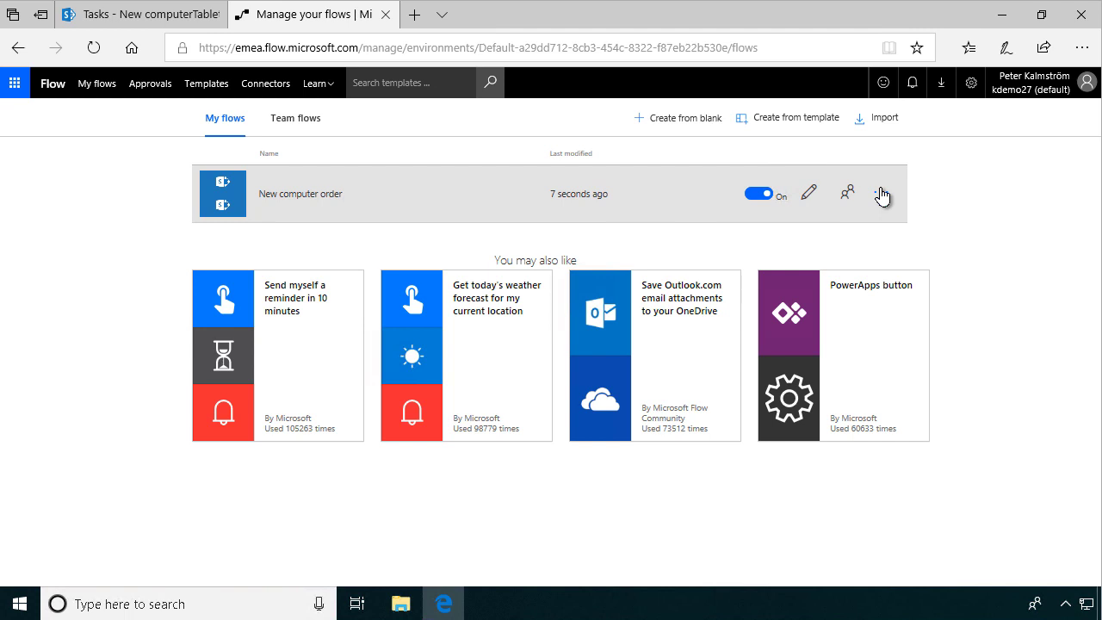
pyautogui.click(881, 195)
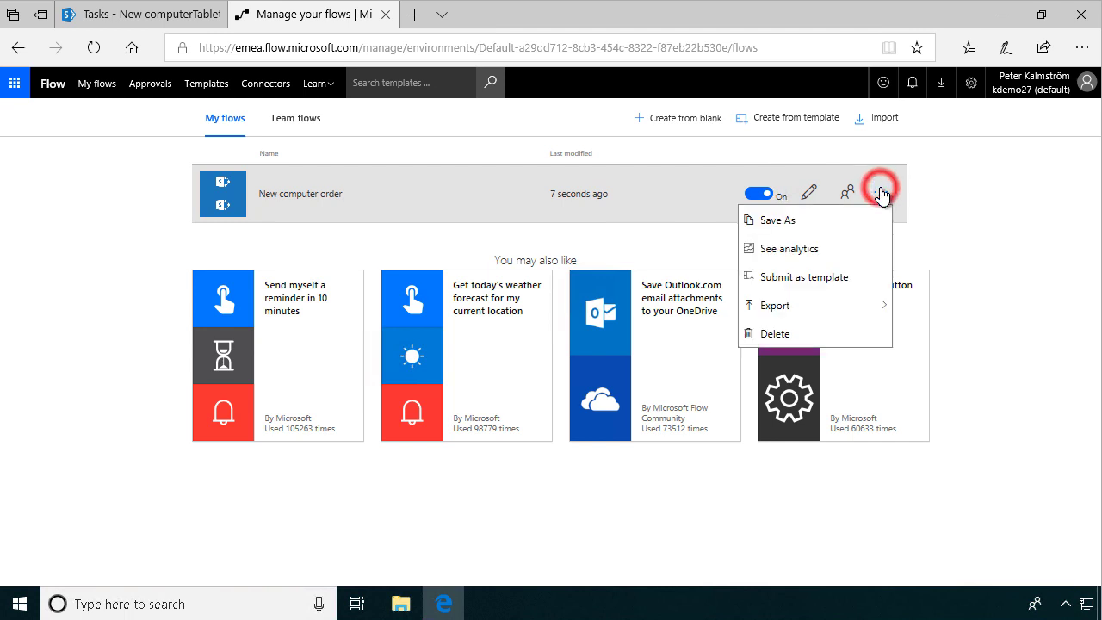
pyautogui.moveTo(817, 308)
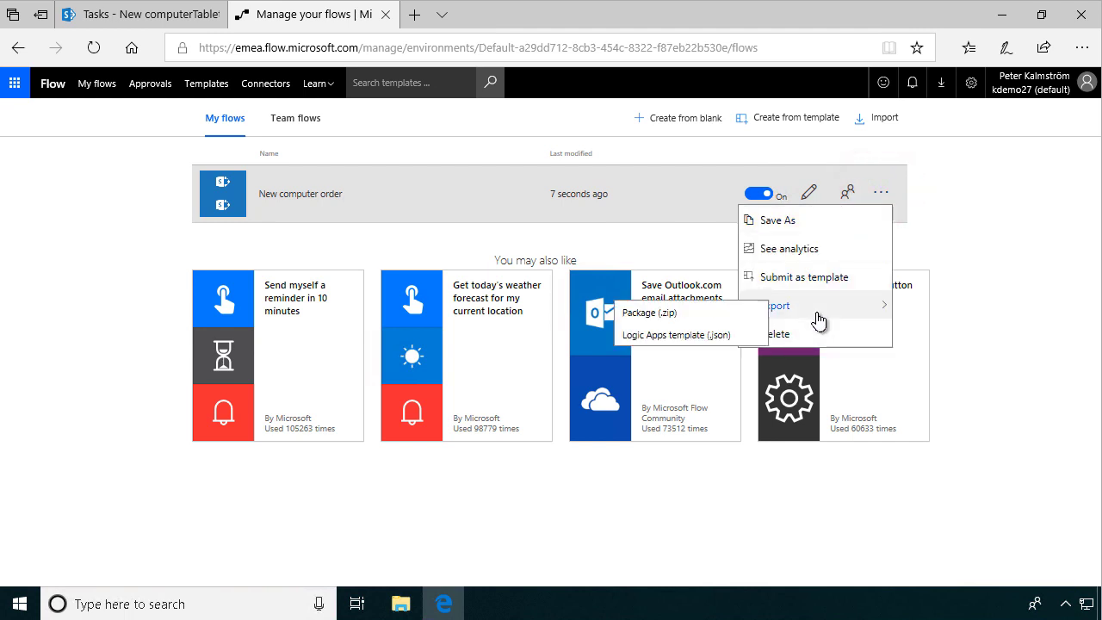
pyautogui.click(659, 318)
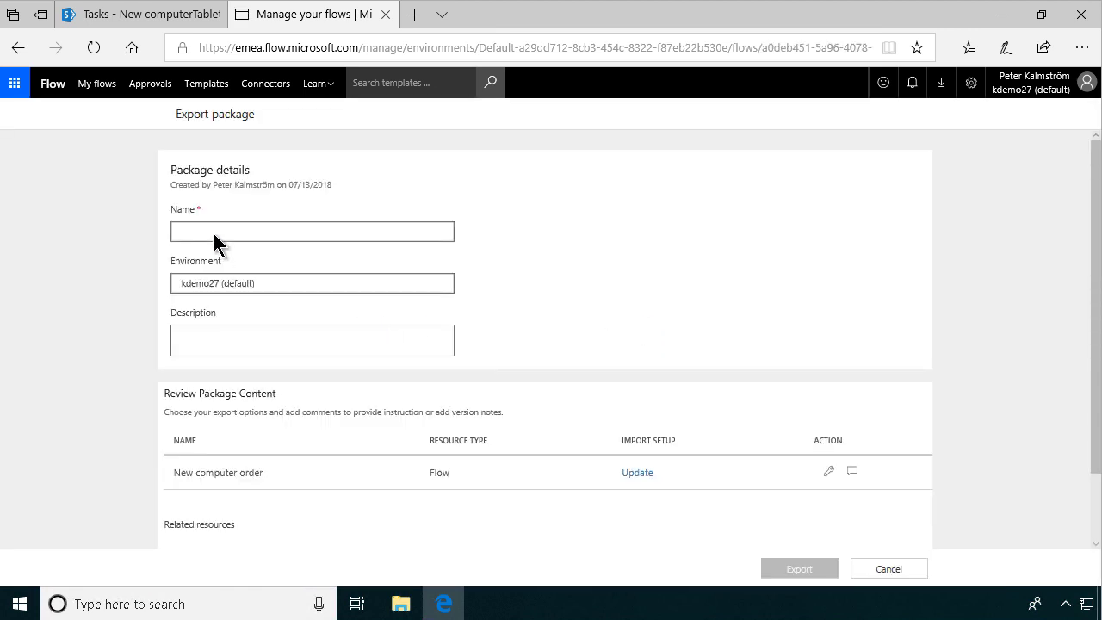
pyautogui.click(212, 231)
pyautogui.write('New')
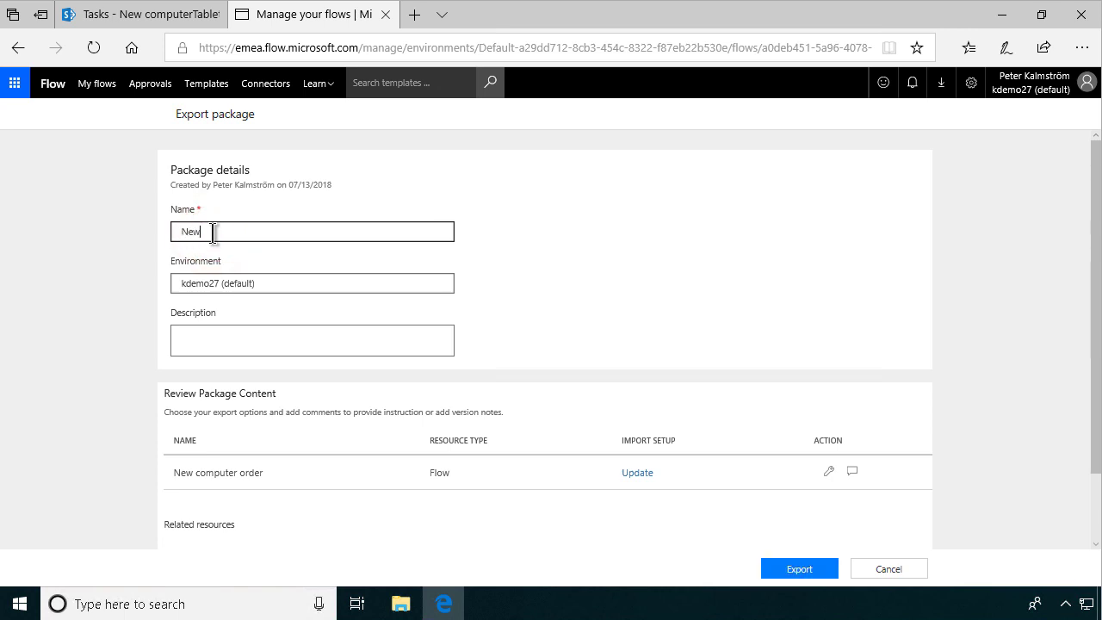
pyautogui.write('Computer')
pyautogui.press('Tab')
pyautogui.scroll(-2, 675, 376)
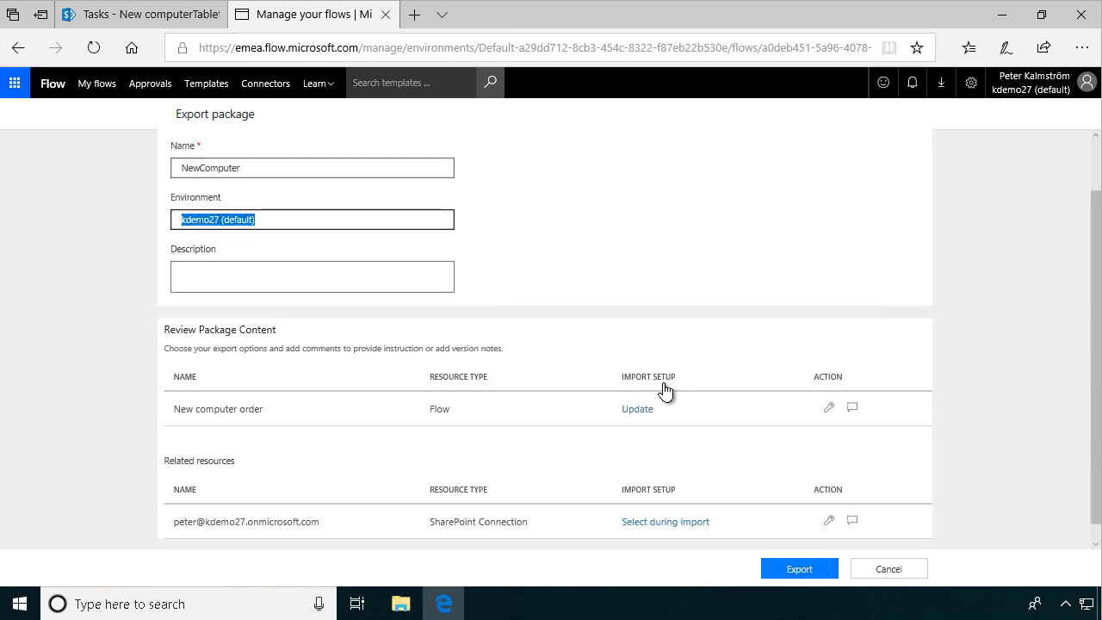
pyautogui.click(795, 567)
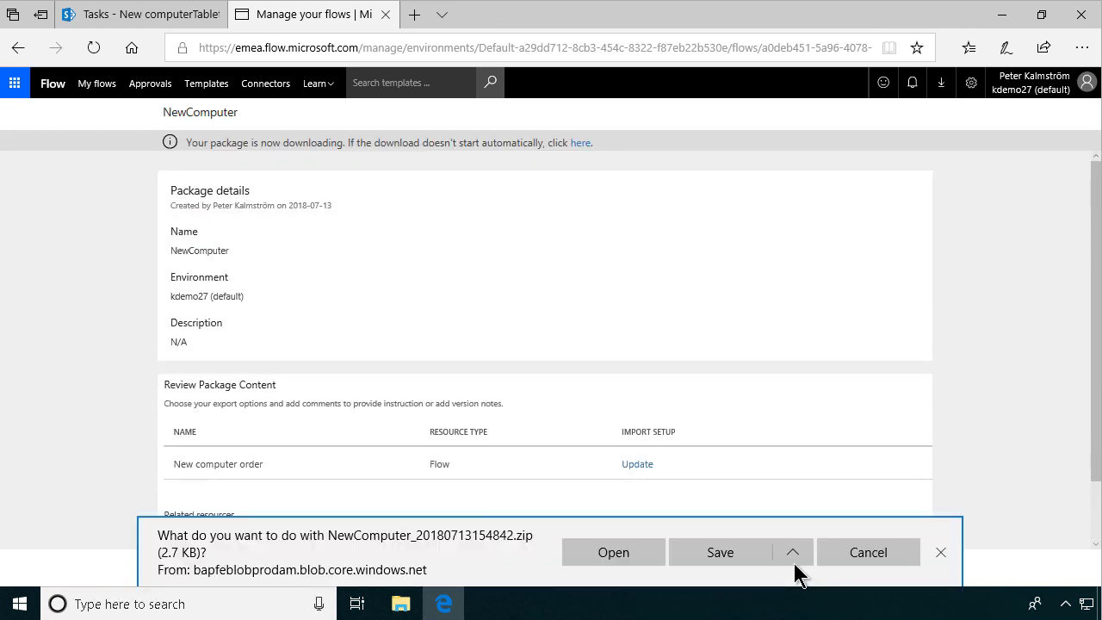
pyautogui.click(719, 553)
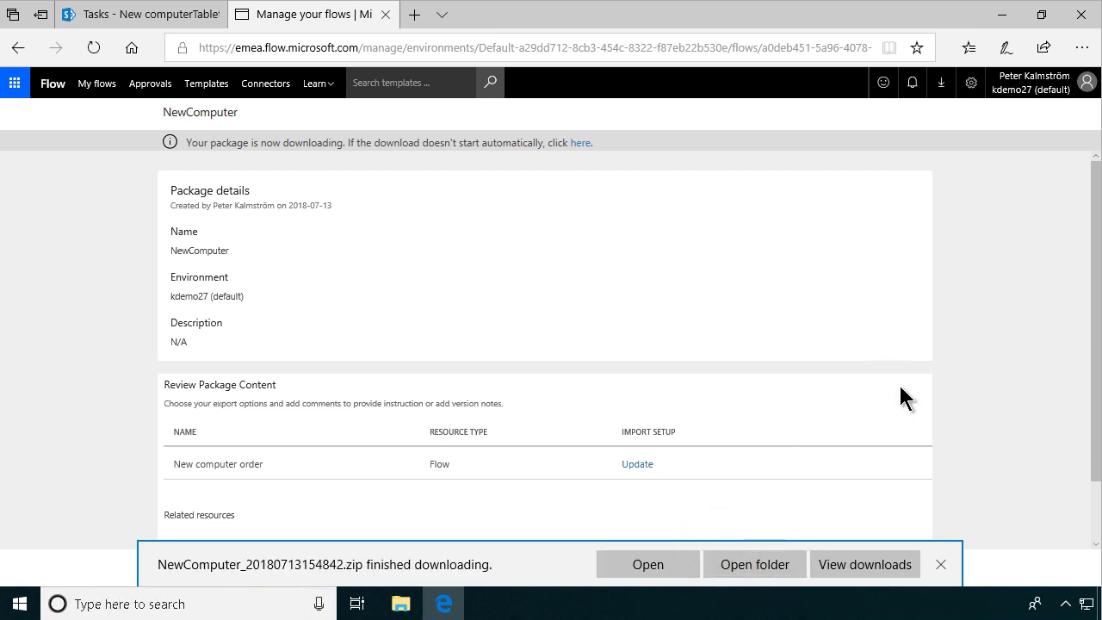
pyautogui.click(942, 566)
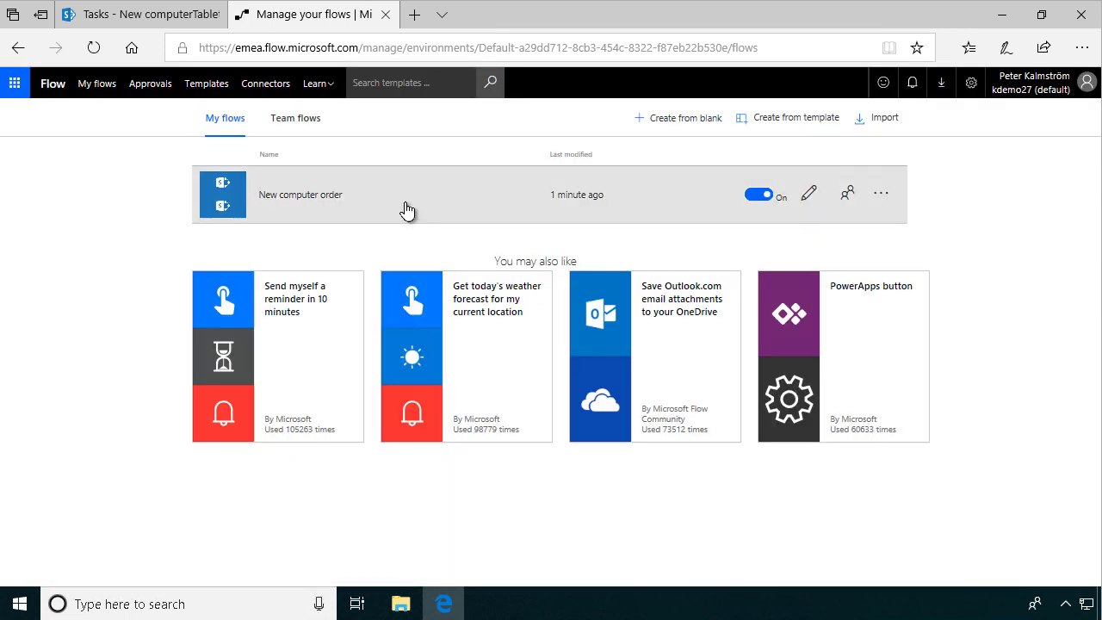
# Upload the NewComputer package zip from the Downloads folder for import
pyautogui.click(884, 118)
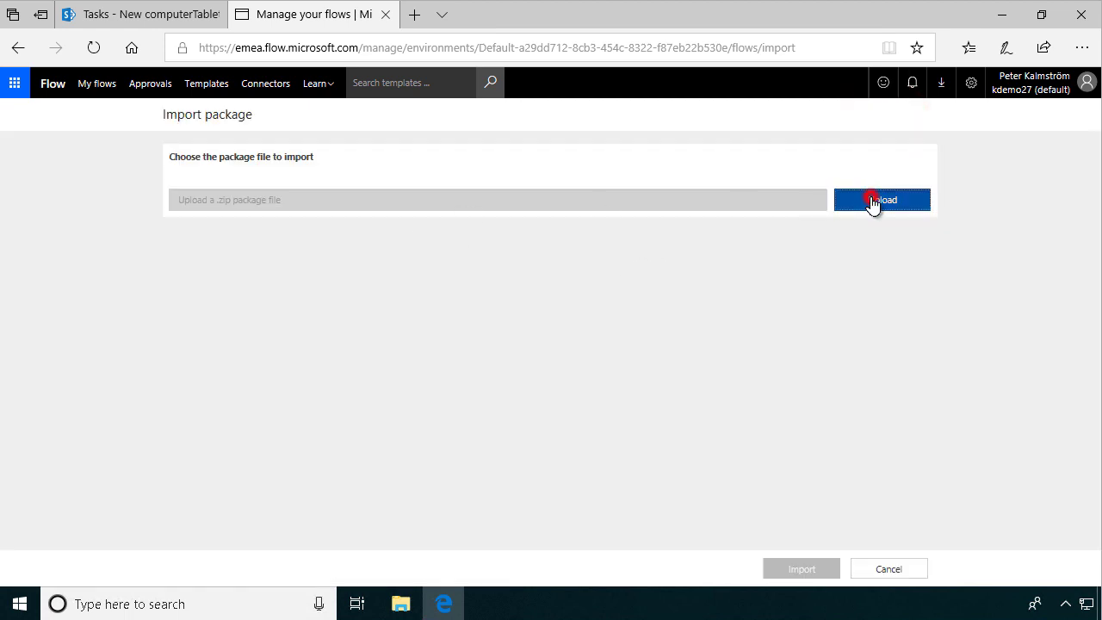
pyautogui.click(871, 201)
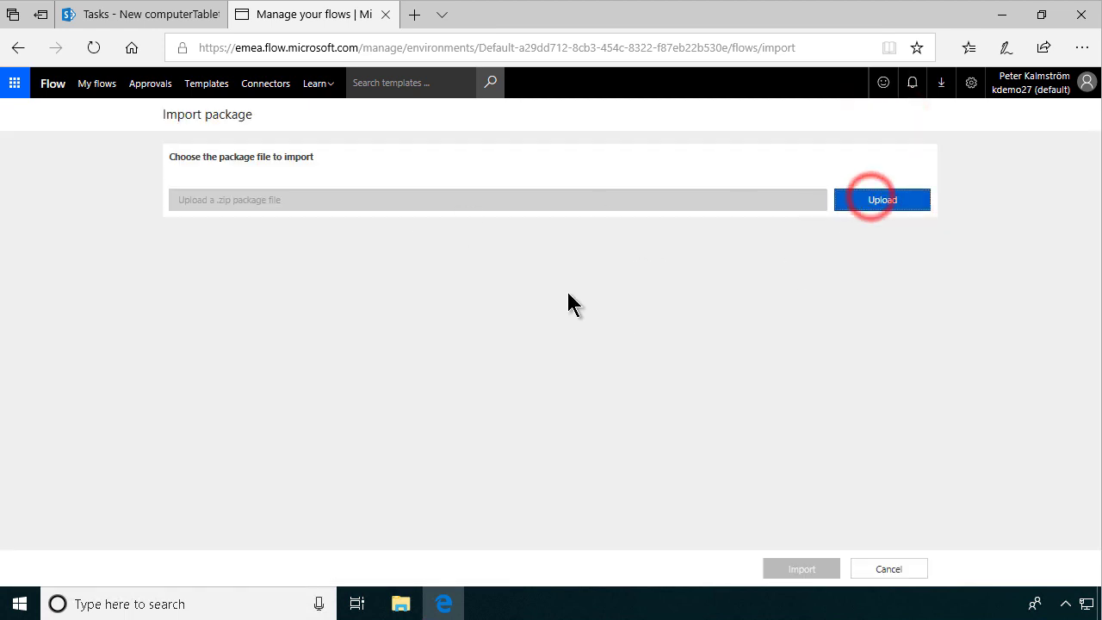
pyautogui.click(89, 151)
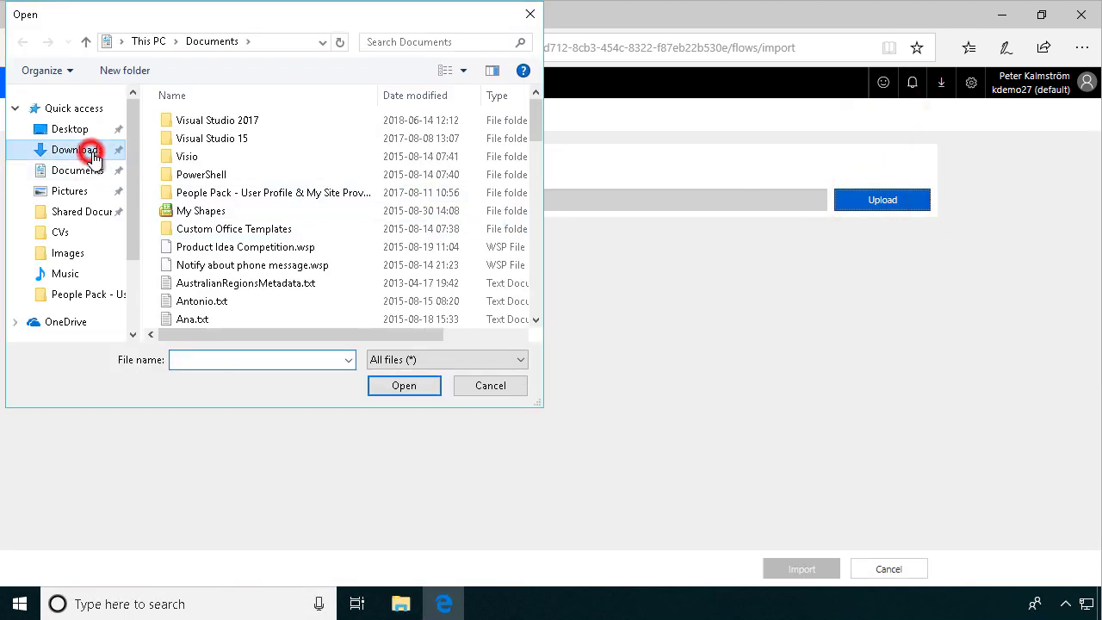
pyautogui.click(417, 98)
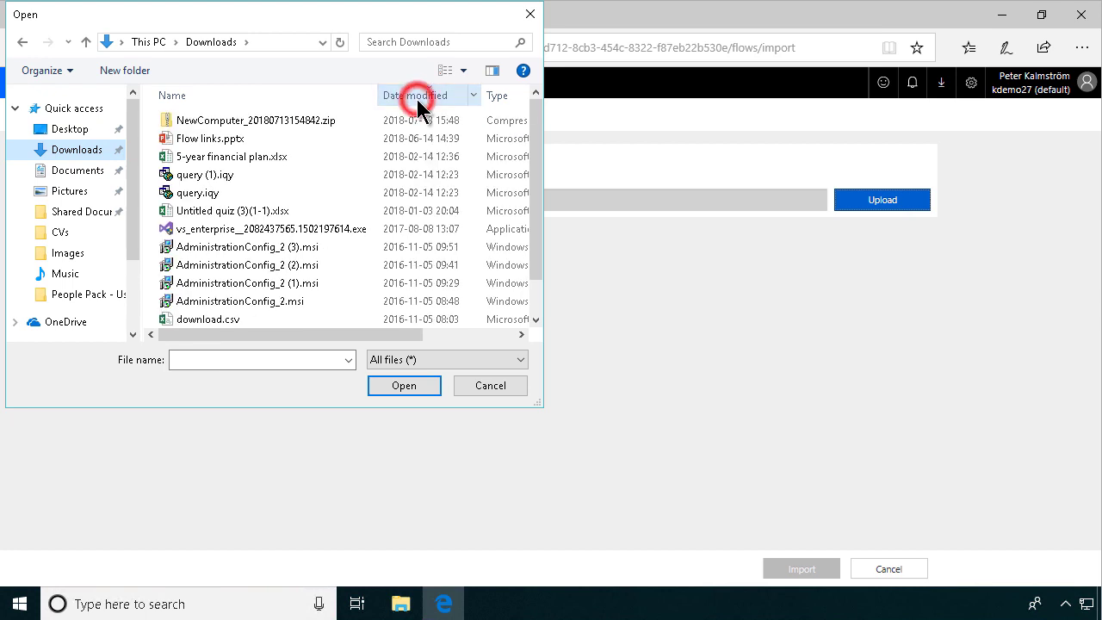
pyautogui.click(297, 120)
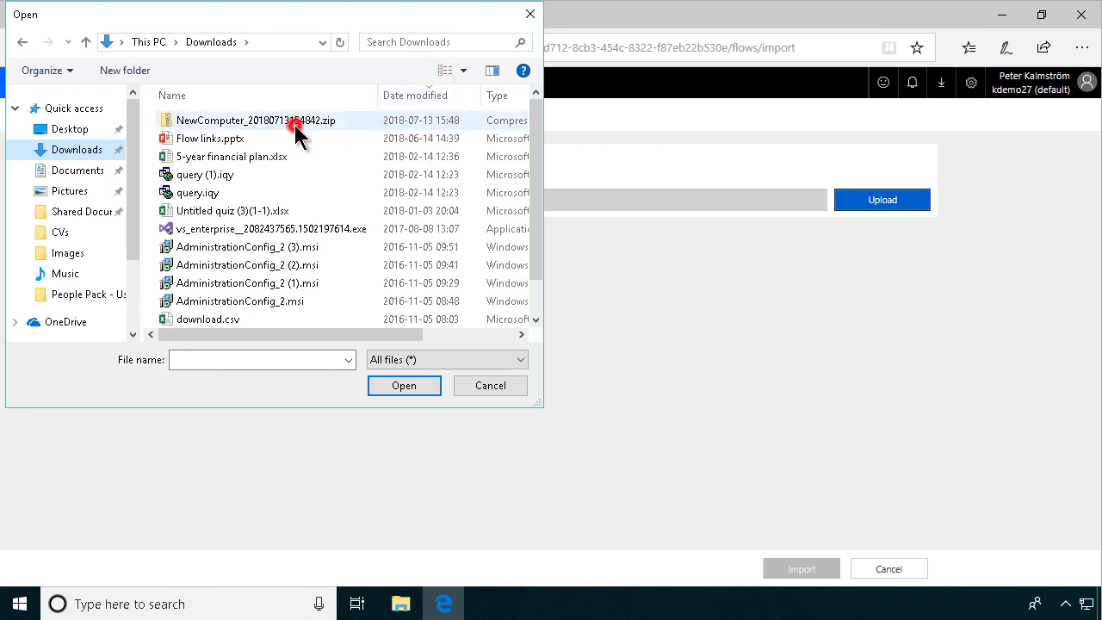
pyautogui.click(404, 386)
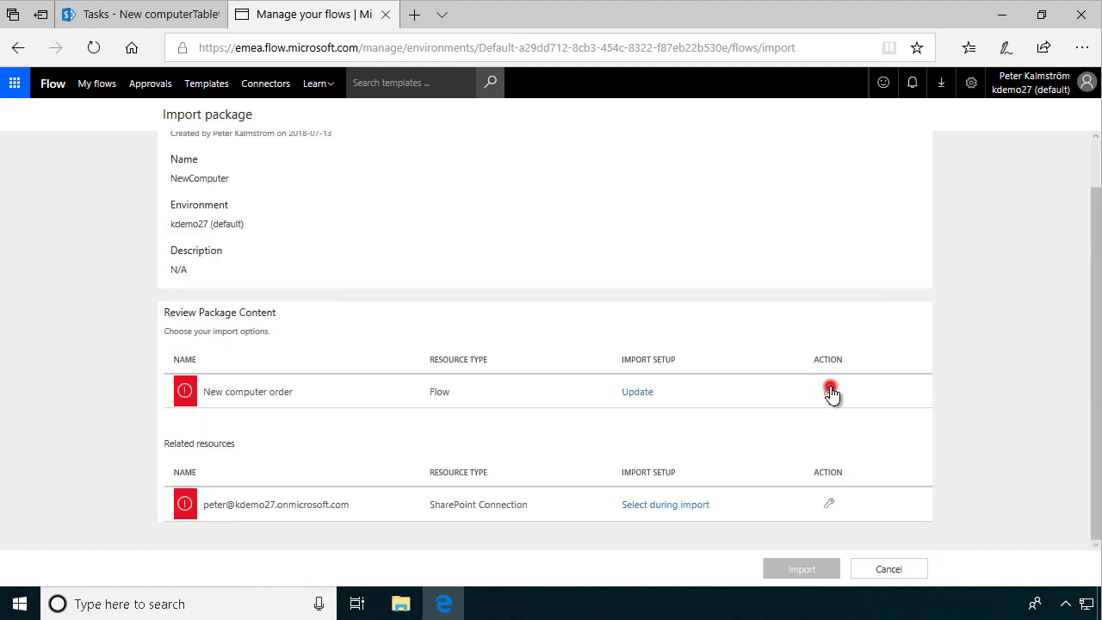
# Set the flow to import as new, renamed 'New flowers order'
pyautogui.click(829, 392)
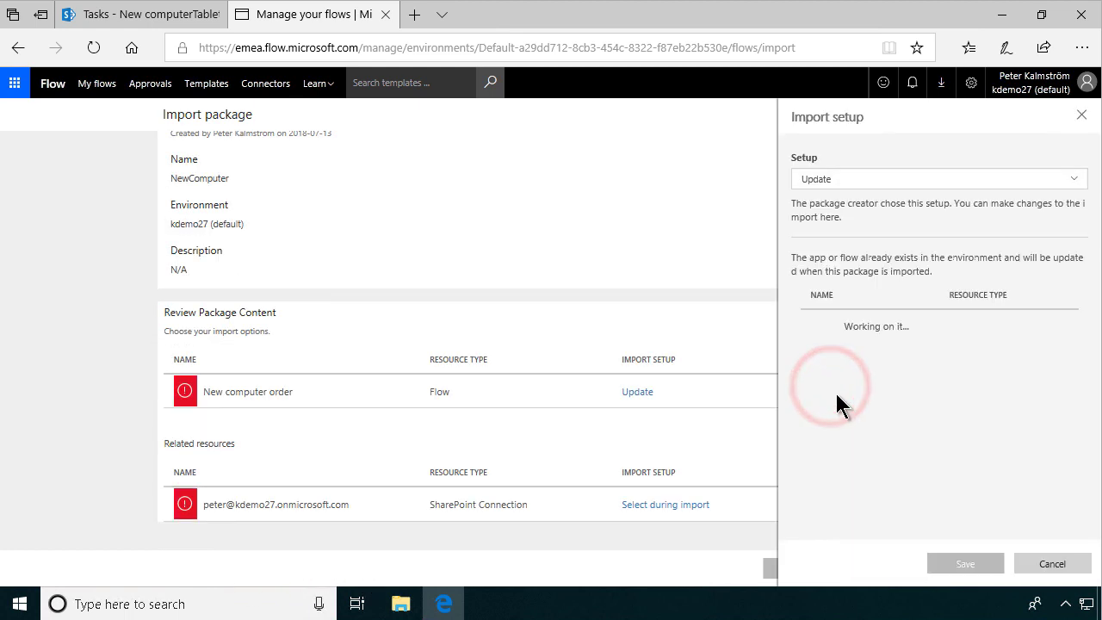
pyautogui.click(877, 182)
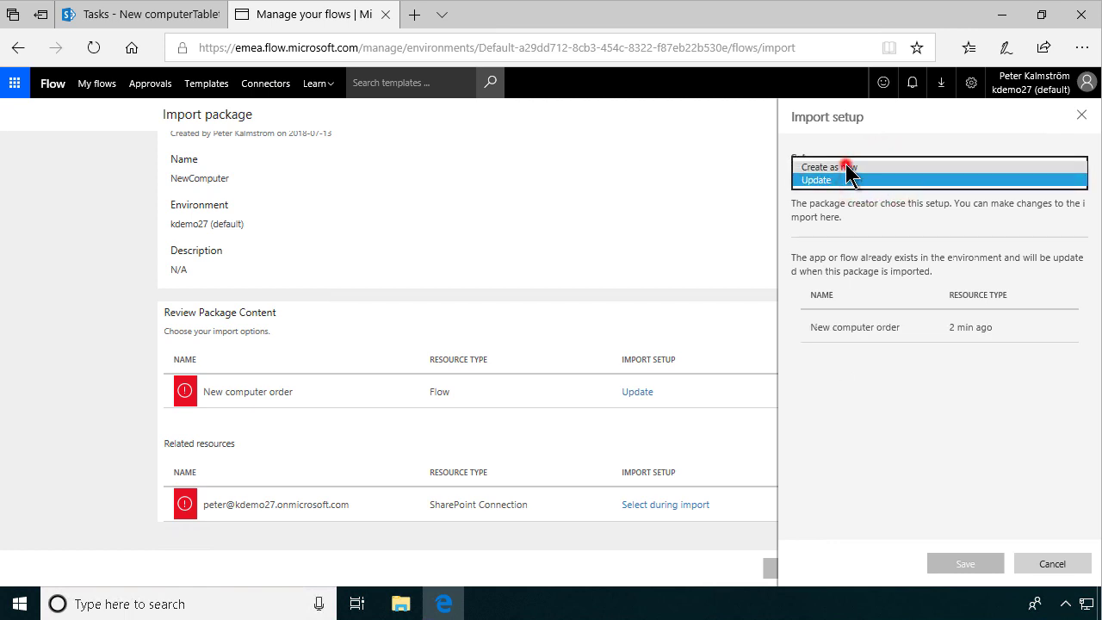
pyautogui.click(847, 168)
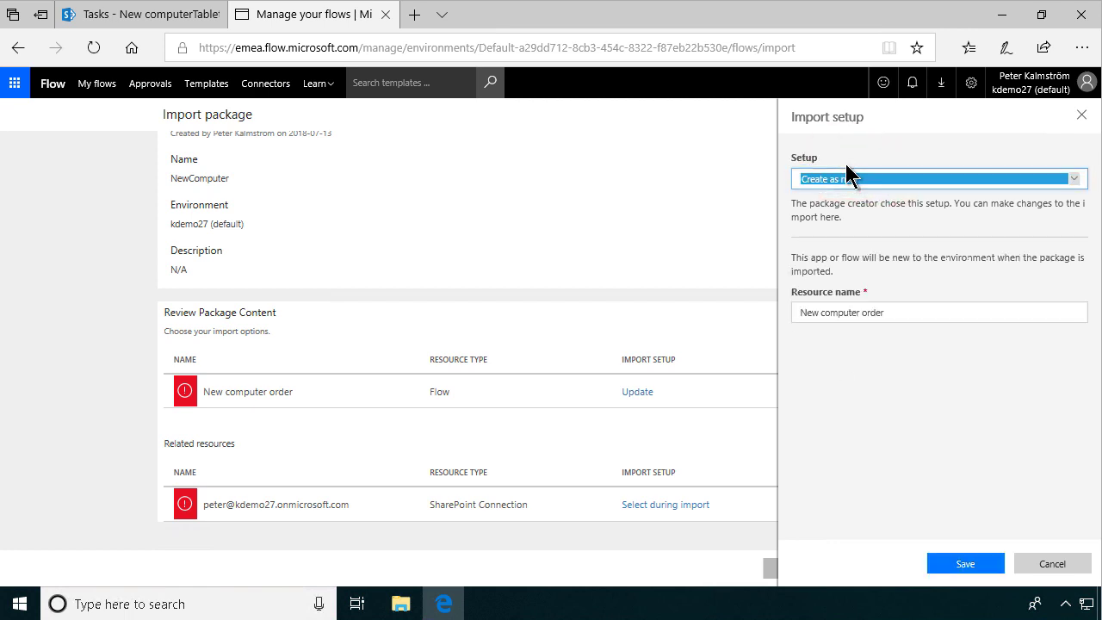
pyautogui.click(890, 314)
pyautogui.doubleClick(837, 316)
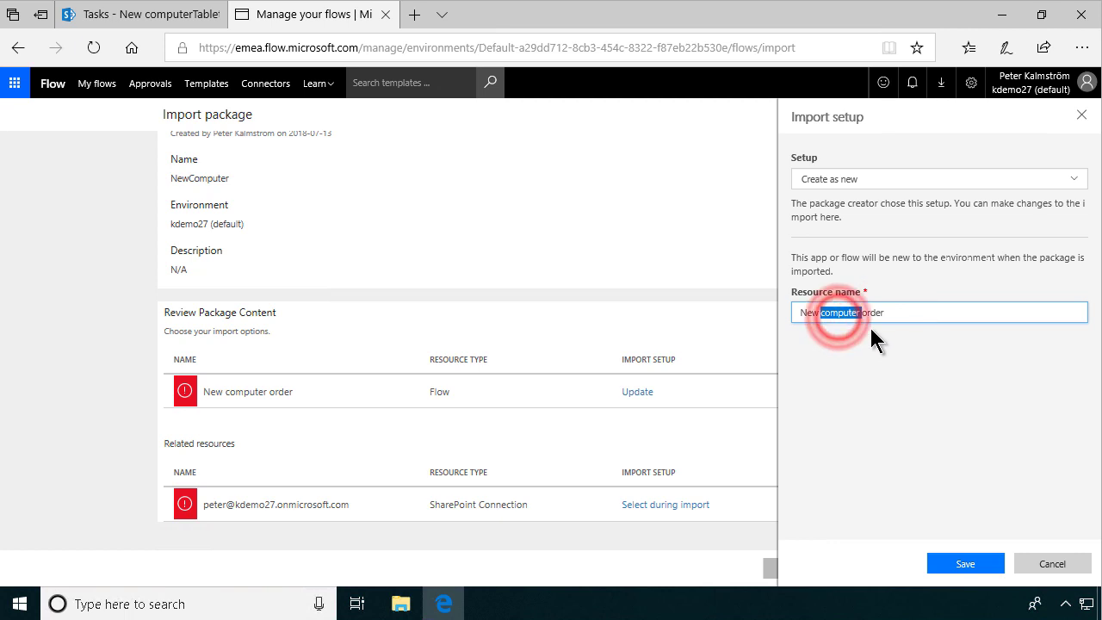
pyautogui.write('flowers')
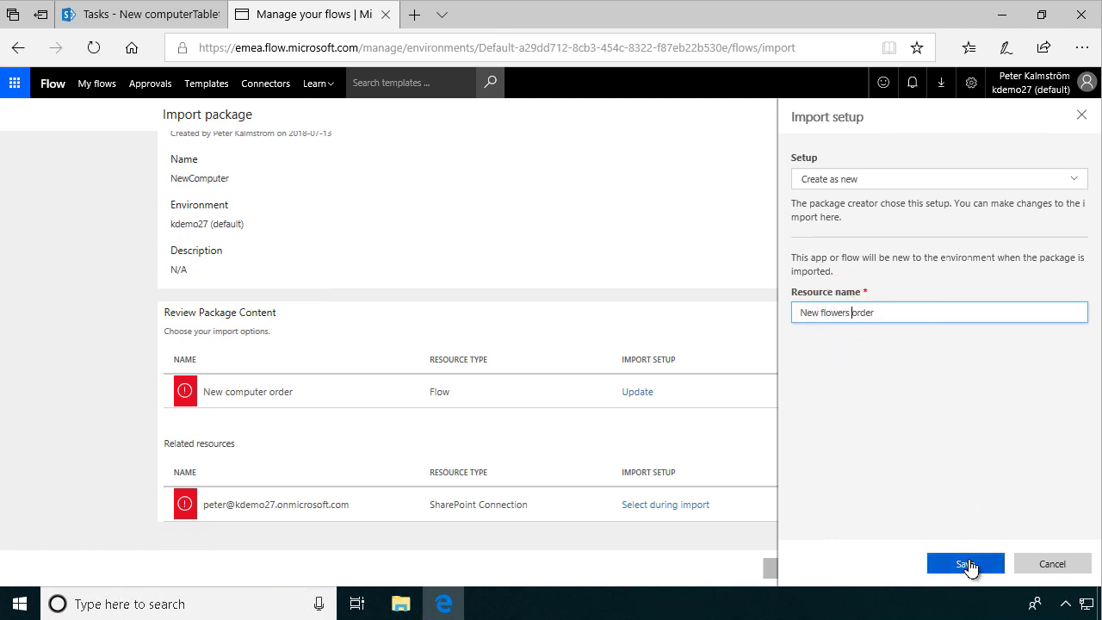
pyautogui.click(968, 561)
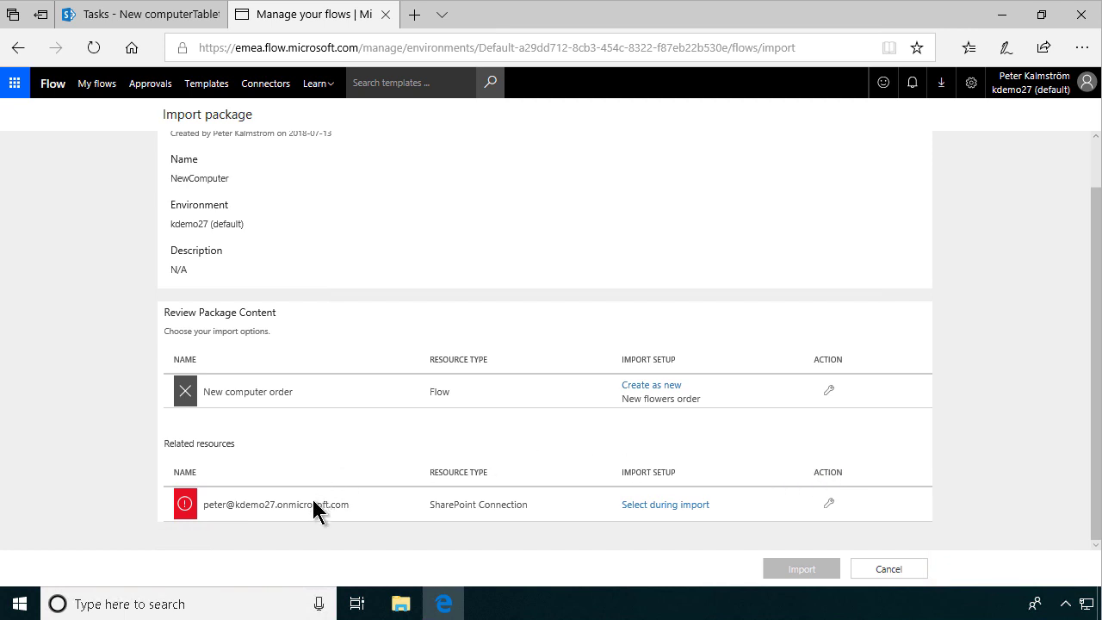
# Assign the existing SharePoint connection and import the package
pyautogui.click(828, 503)
pyautogui.click(862, 358)
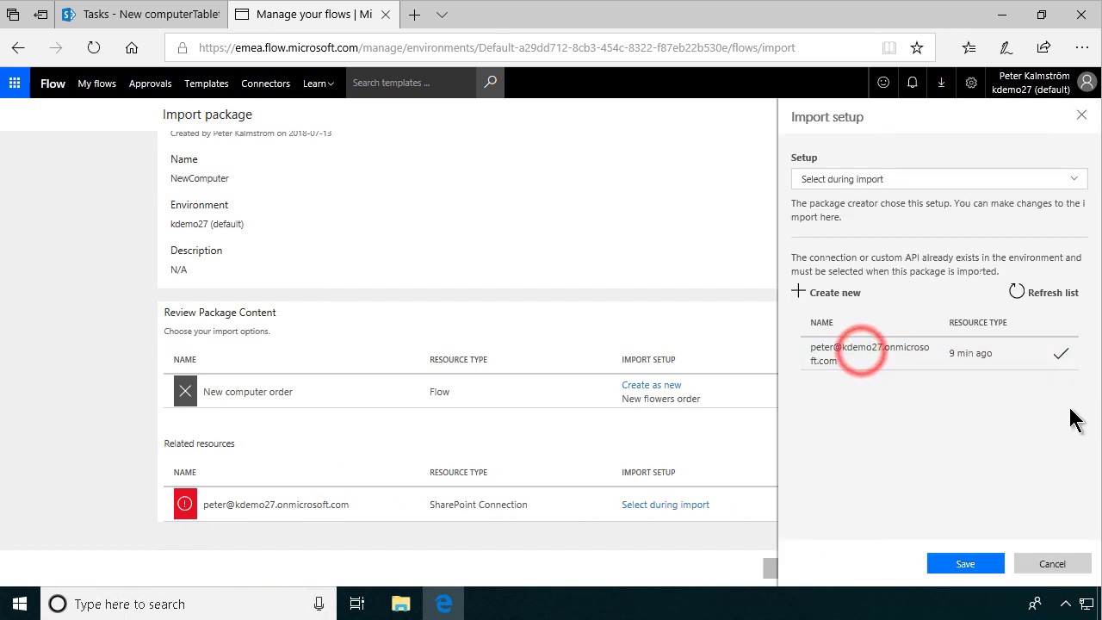
pyautogui.click(981, 570)
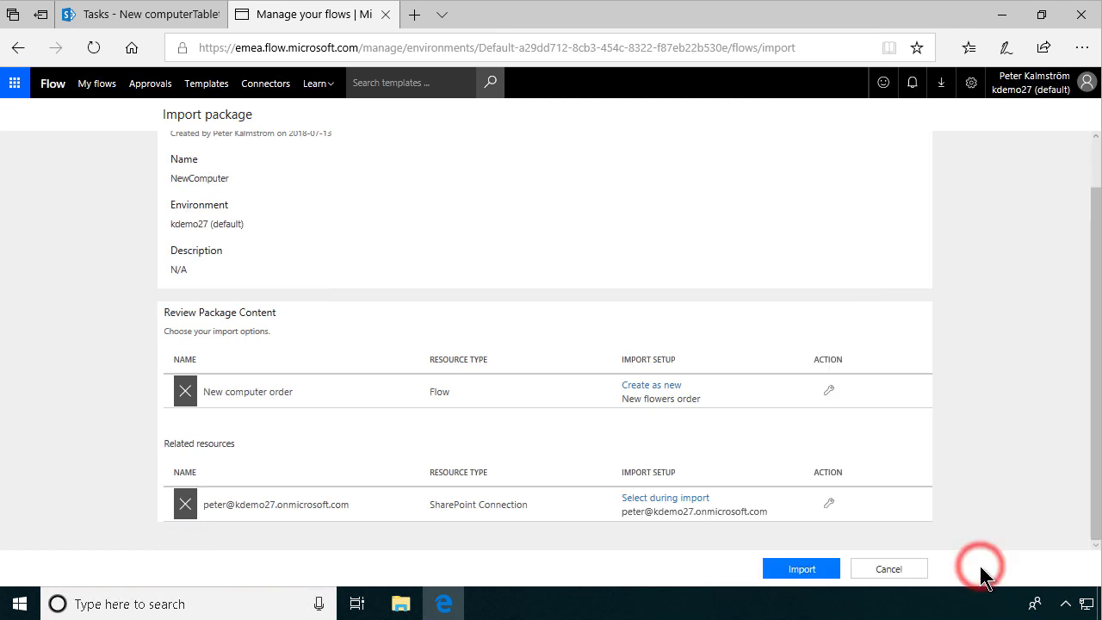
pyautogui.click(806, 569)
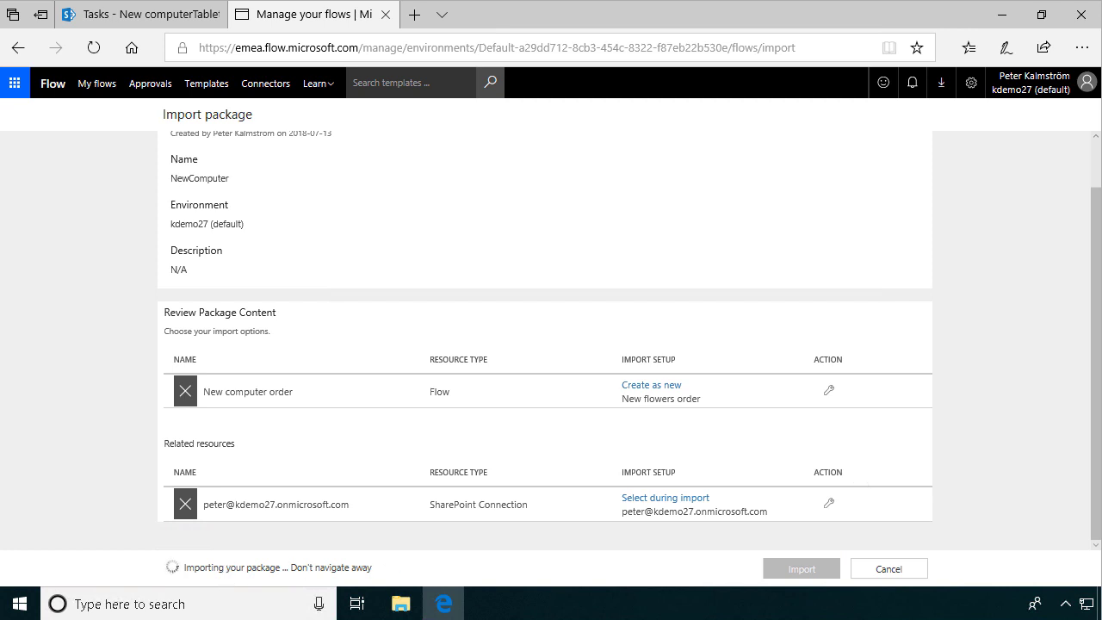
pyautogui.click(97, 86)
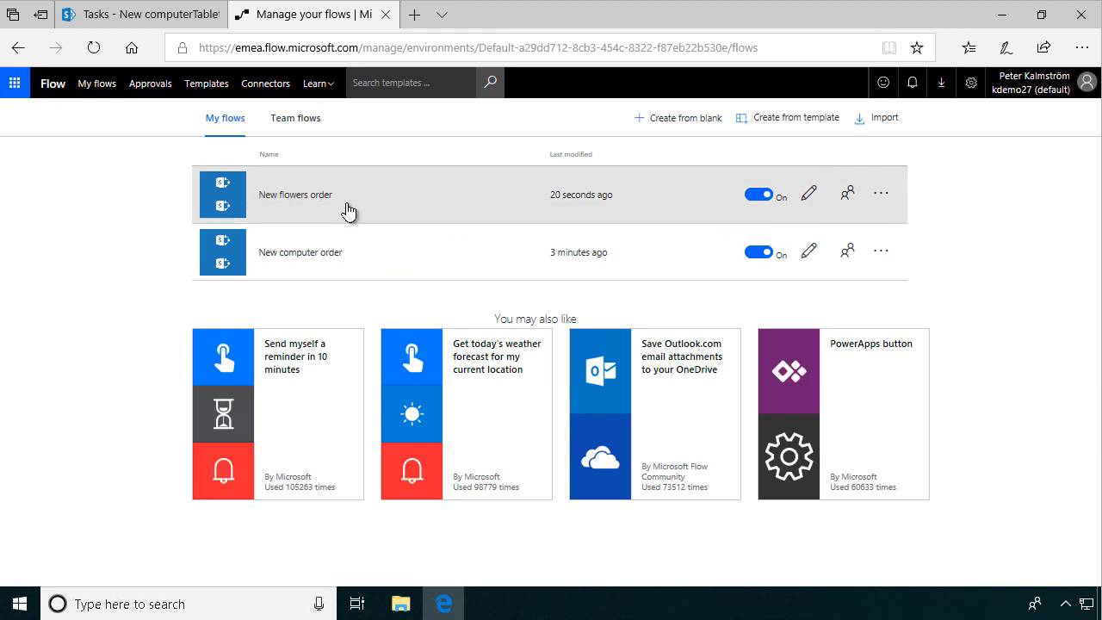
# Change the New flowers order trigger's List Name from Computers to Flowers
pyautogui.click(810, 195)
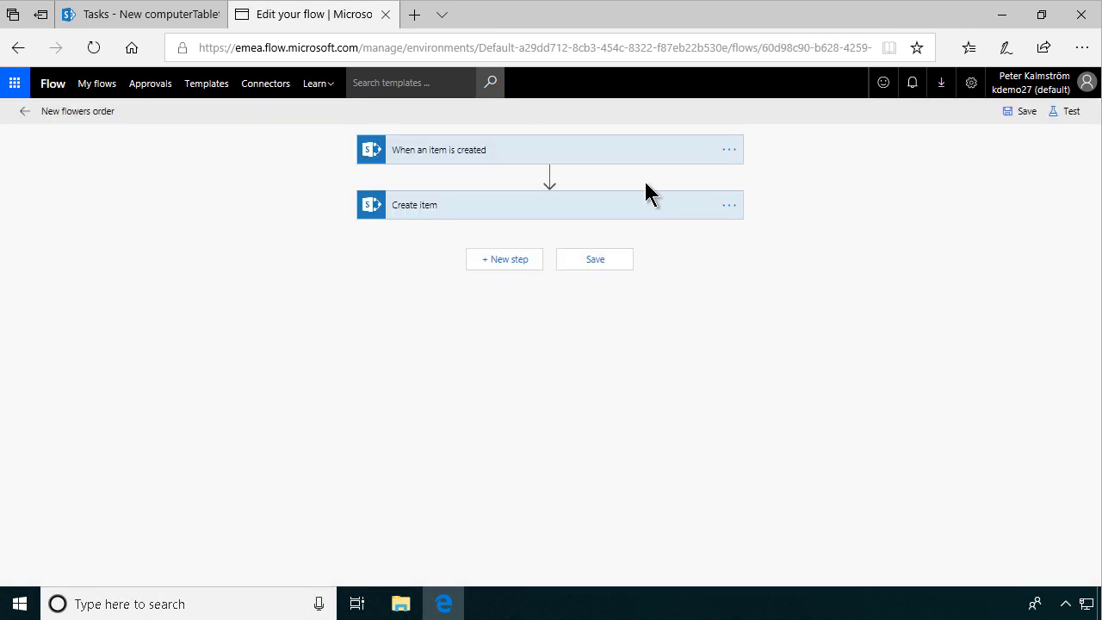
pyautogui.click(537, 152)
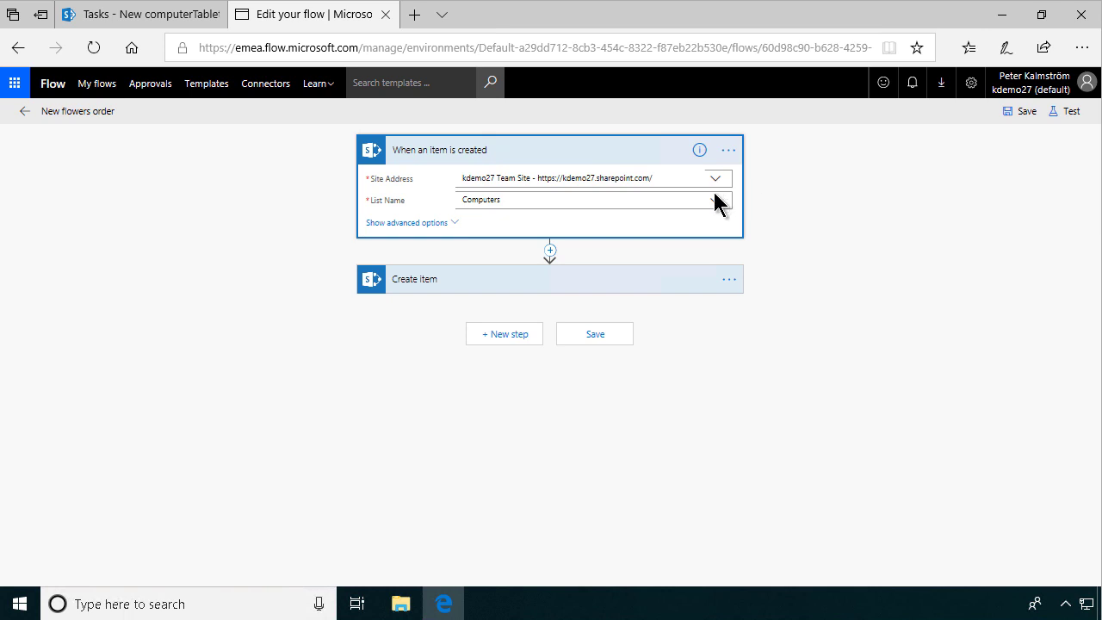
pyautogui.click(719, 204)
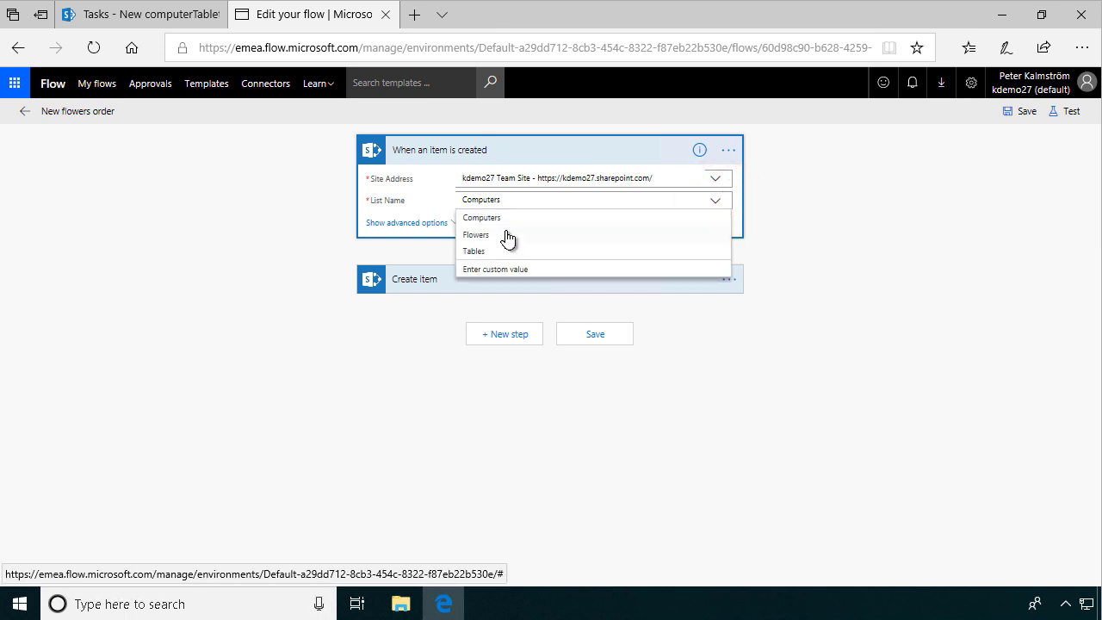
pyautogui.click(508, 235)
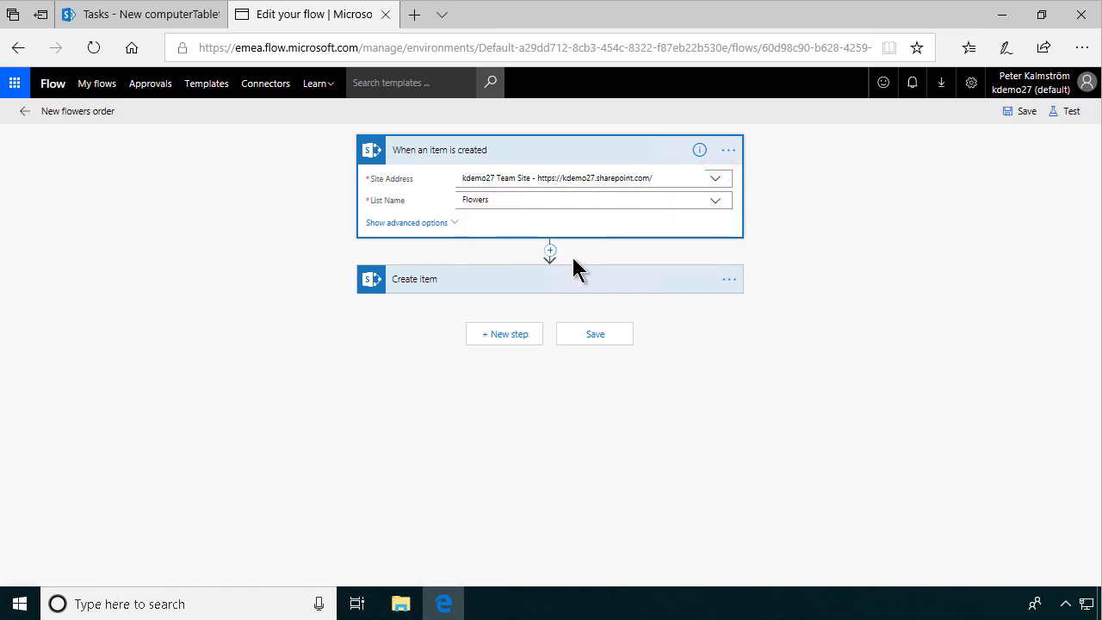
# Replace the Create item Title tokens with 'Flowers for' plus the Recipient Name dynamic field
pyautogui.click(661, 279)
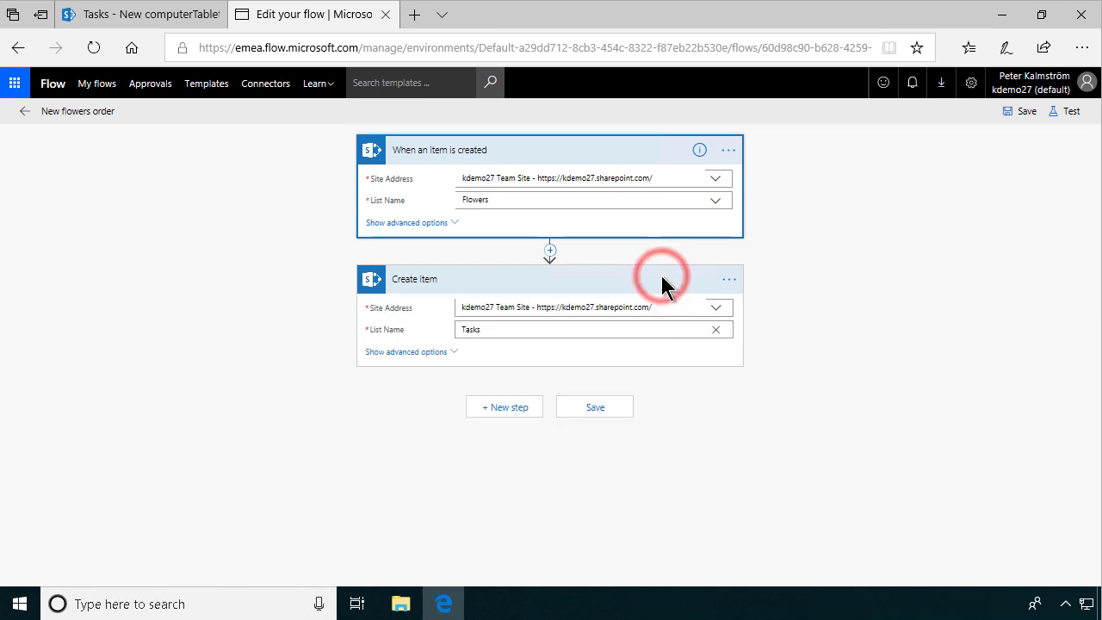
pyautogui.click(406, 350)
pyautogui.click(684, 375)
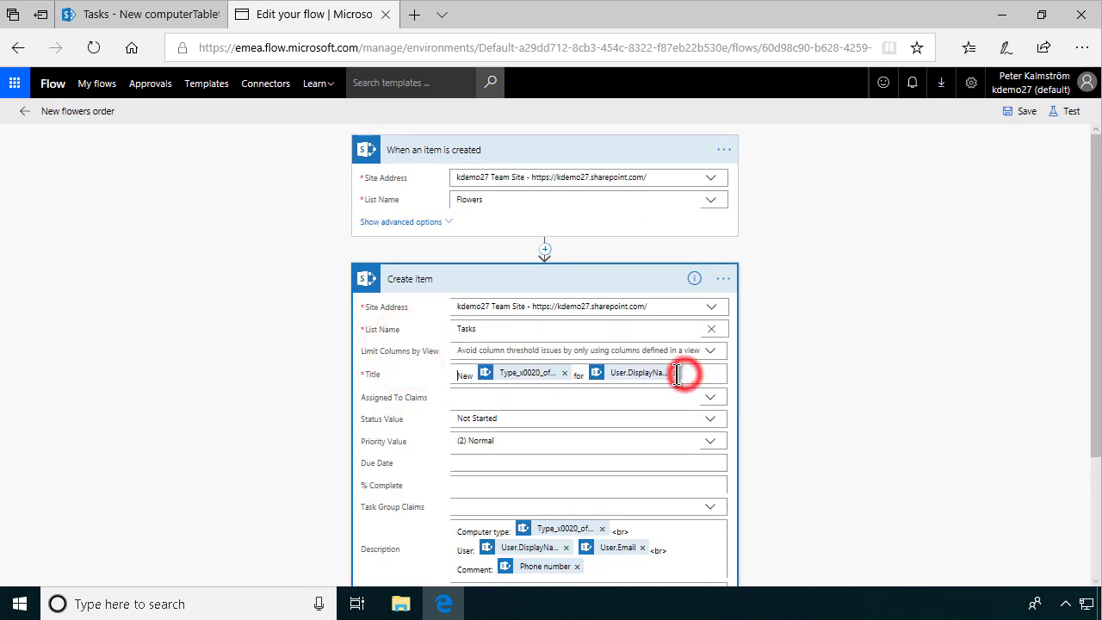
pyautogui.click(674, 371)
pyautogui.write('for')
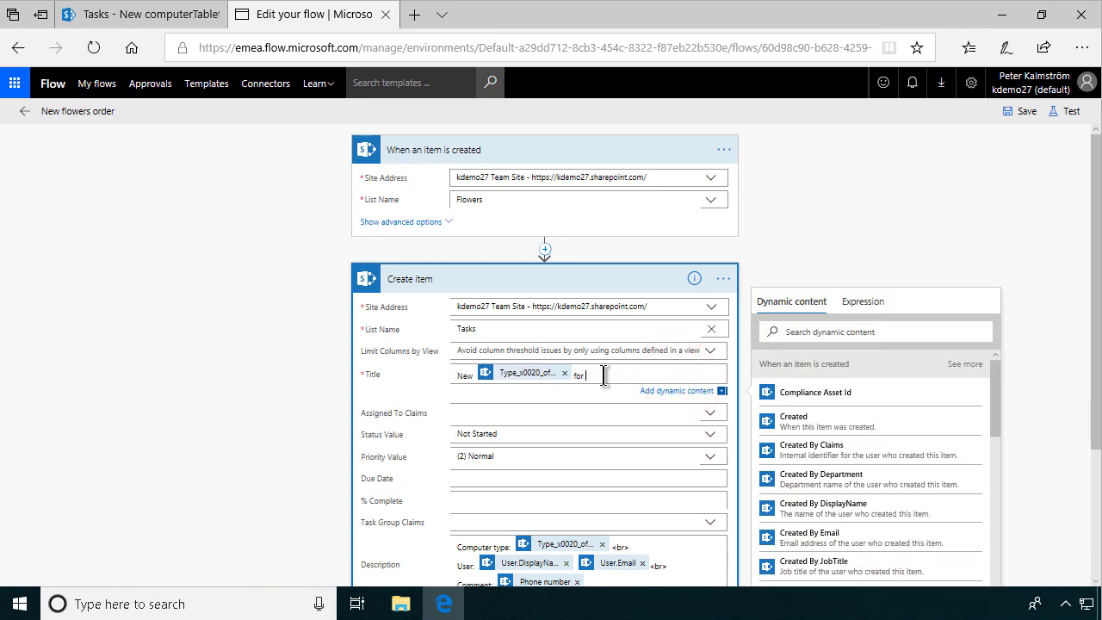
pyautogui.click(560, 375)
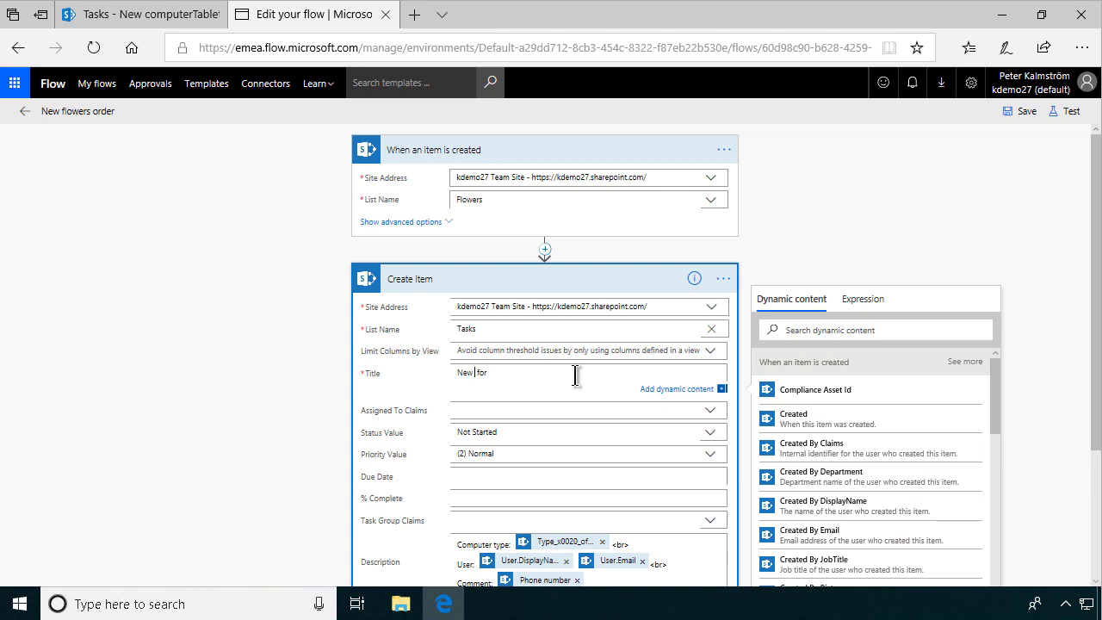
pyautogui.press('BackSpace')
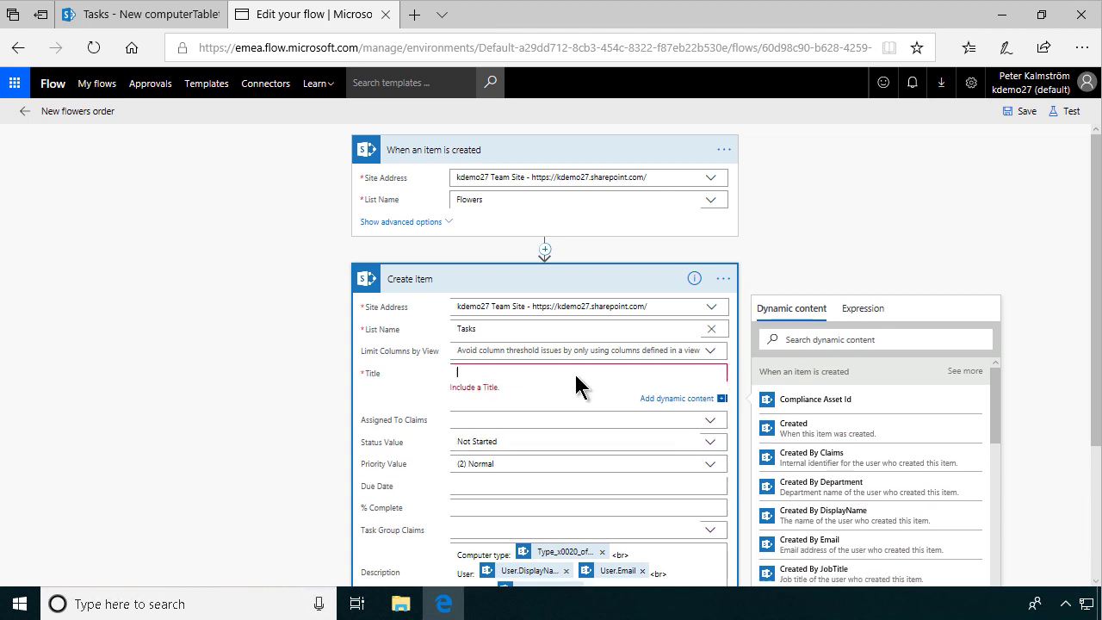
pyautogui.write('Flowers for')
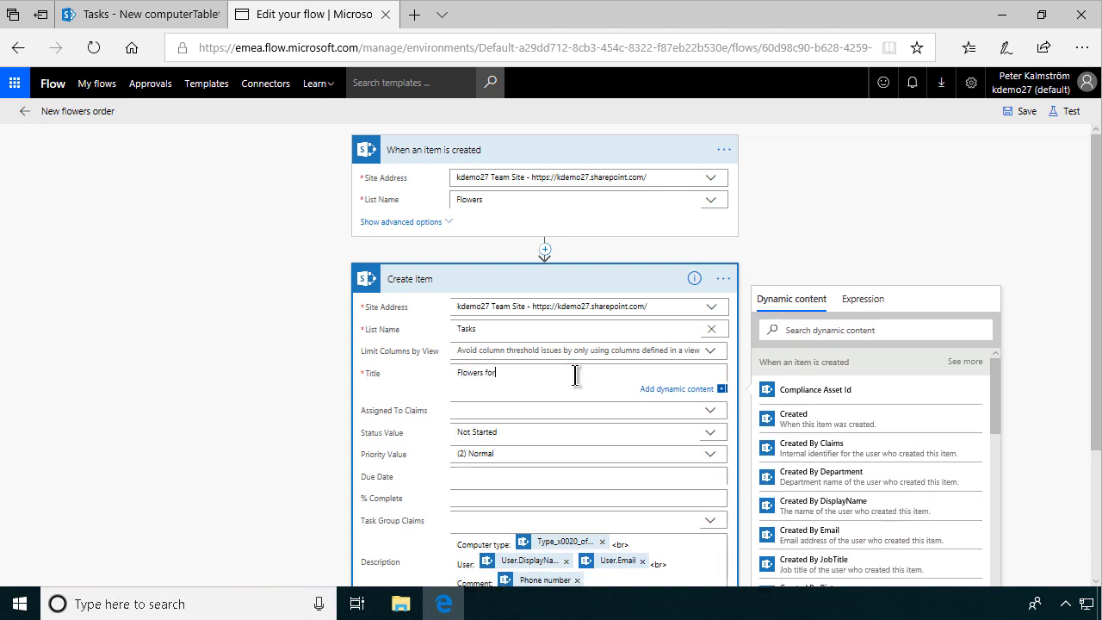
pyautogui.click(803, 330)
pyautogui.write('rec')
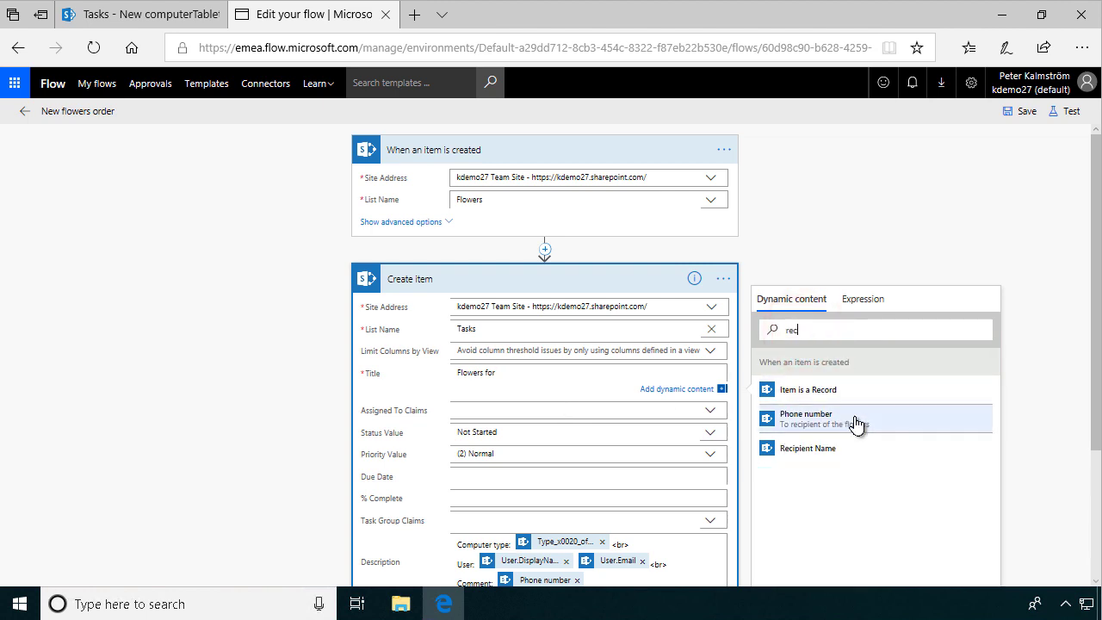
pyautogui.click(826, 448)
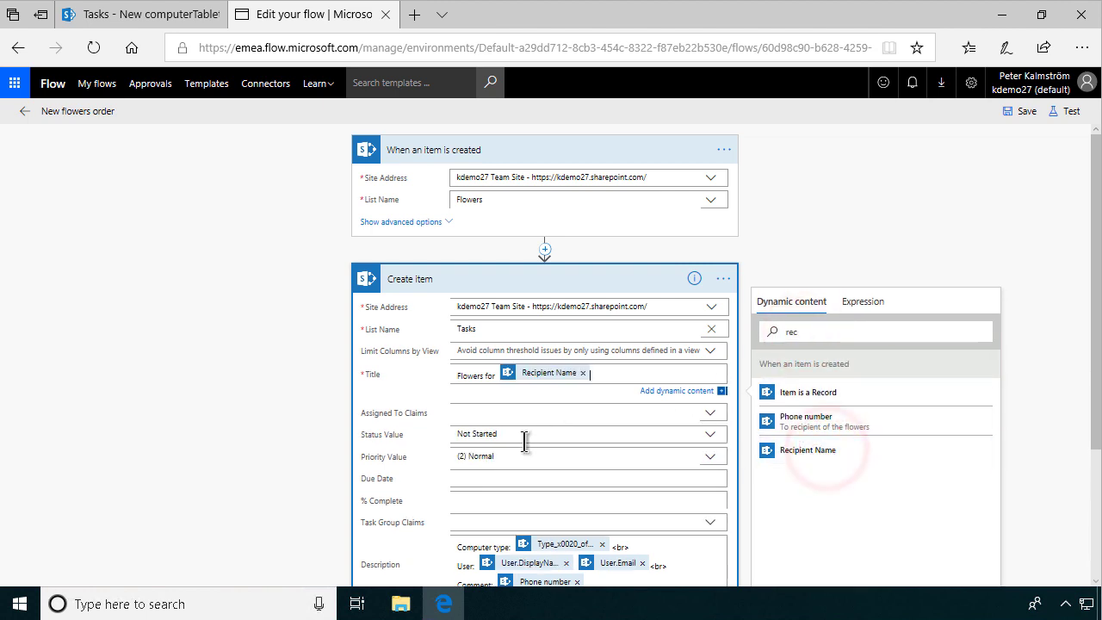
pyautogui.scroll(-2, 585, 489)
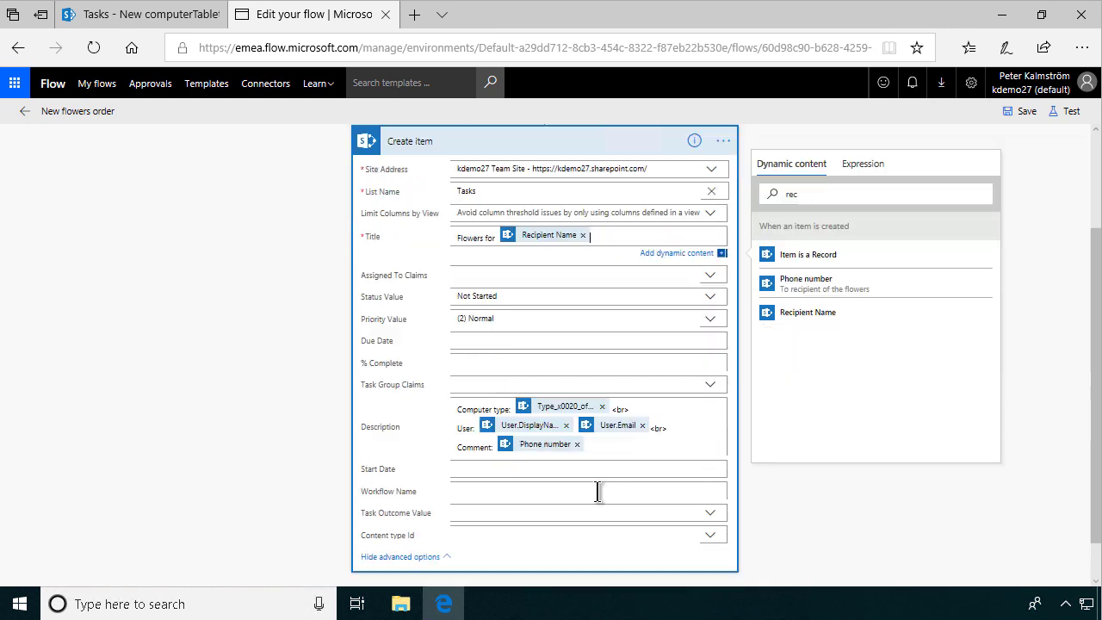
# Clear the Description and enter a 'Type of bouquet:' label with the Type of bouquet Value
pyautogui.click(578, 447)
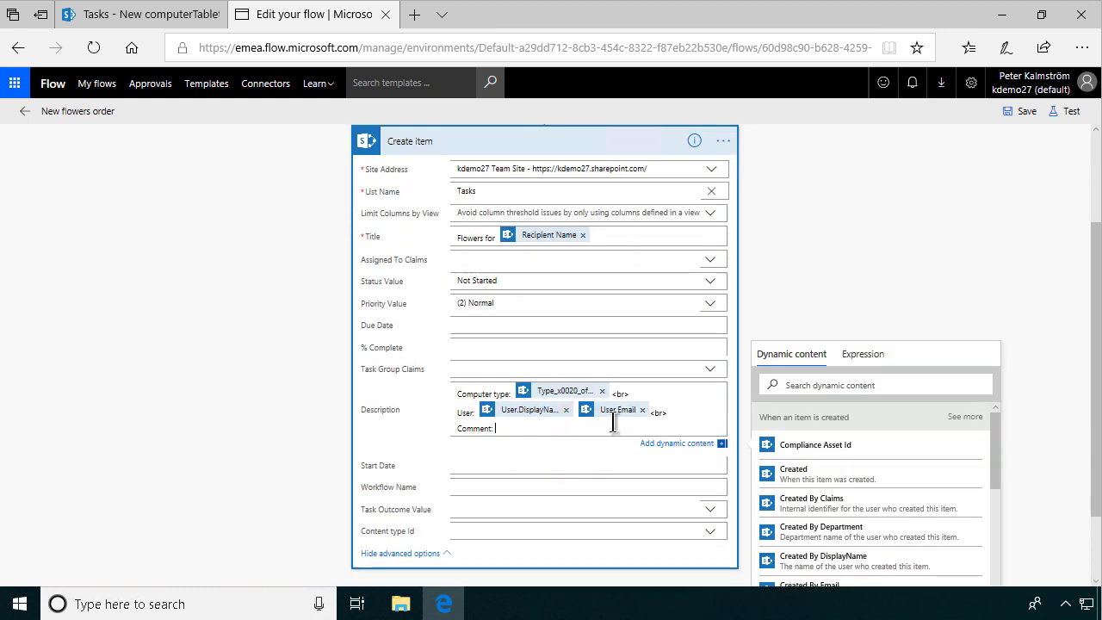
pyautogui.moveTo(551, 432); pyautogui.dragTo(422, 402)
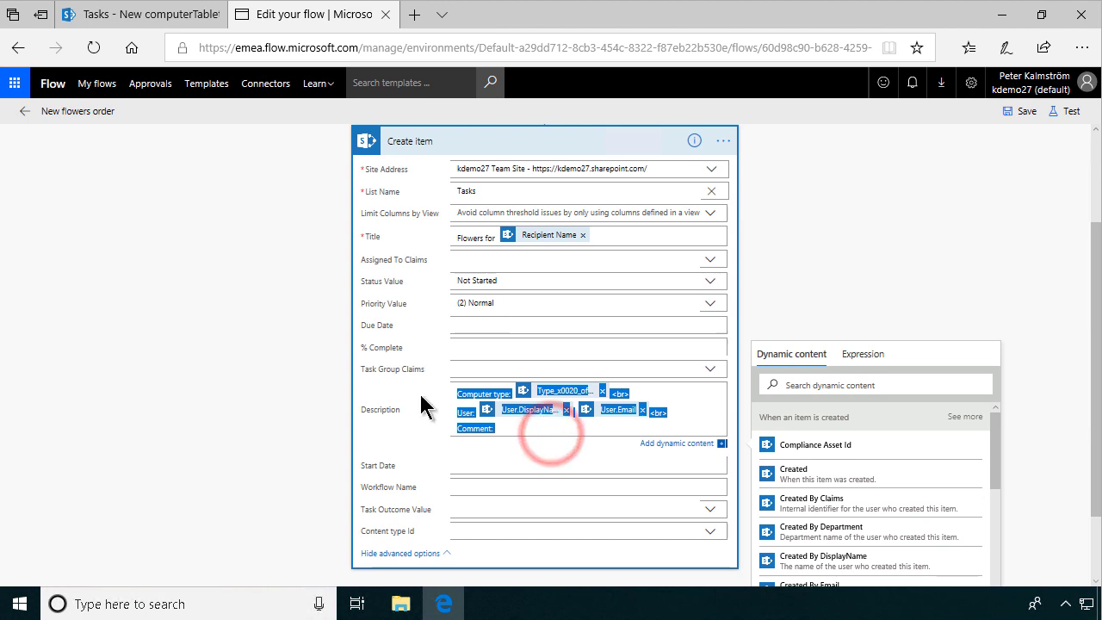
pyautogui.press('Delete')
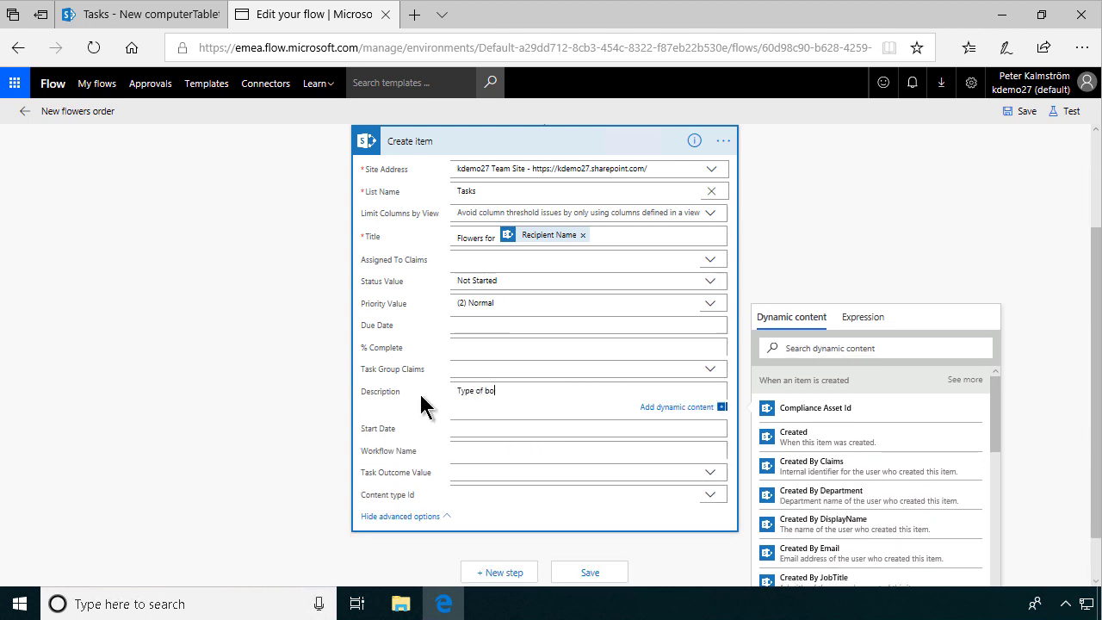
pyautogui.write('Type of bouguuet:')
pyautogui.click(846, 349)
pyautogui.write('type')
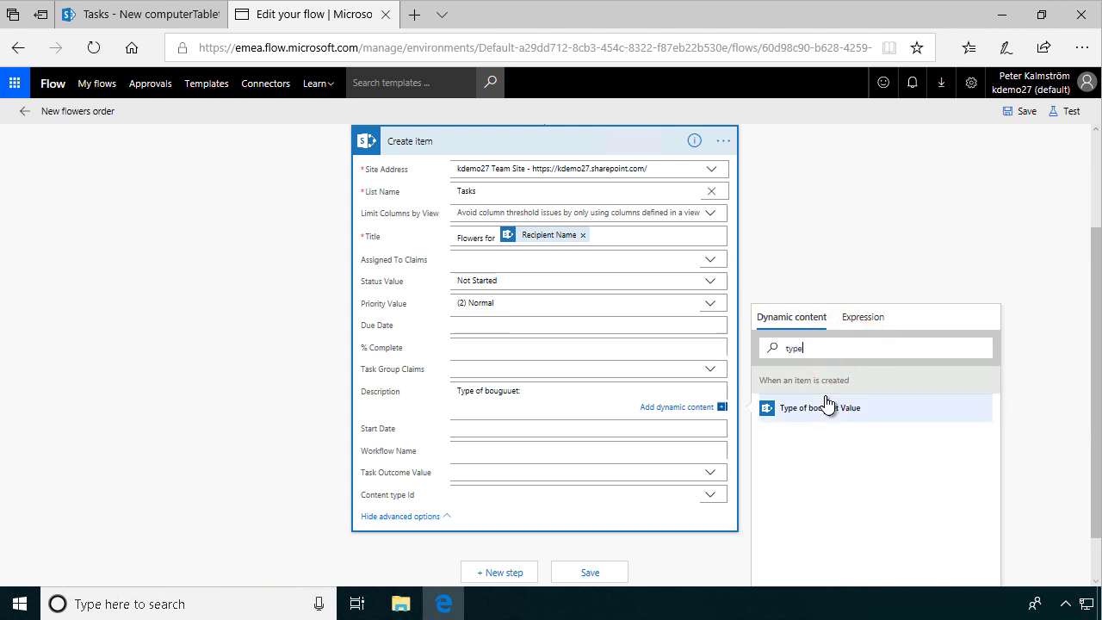
pyautogui.click(826, 406)
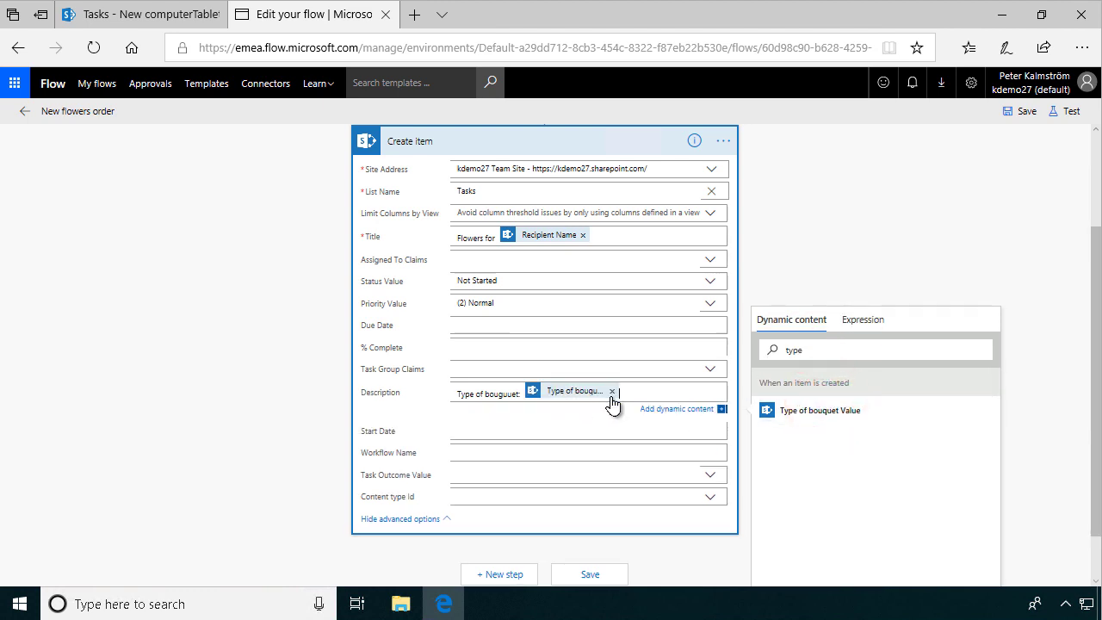
pyautogui.press('Return')
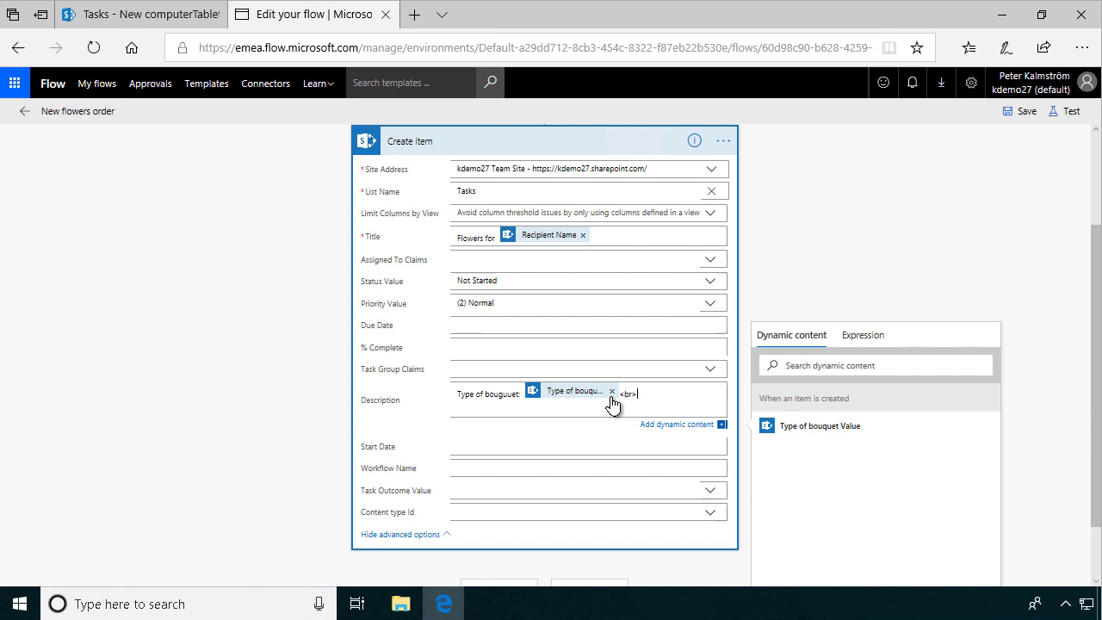
# Add a 'Recipient' line with Recipient Name and Phone number, then save the flow
pyautogui.press('Return')
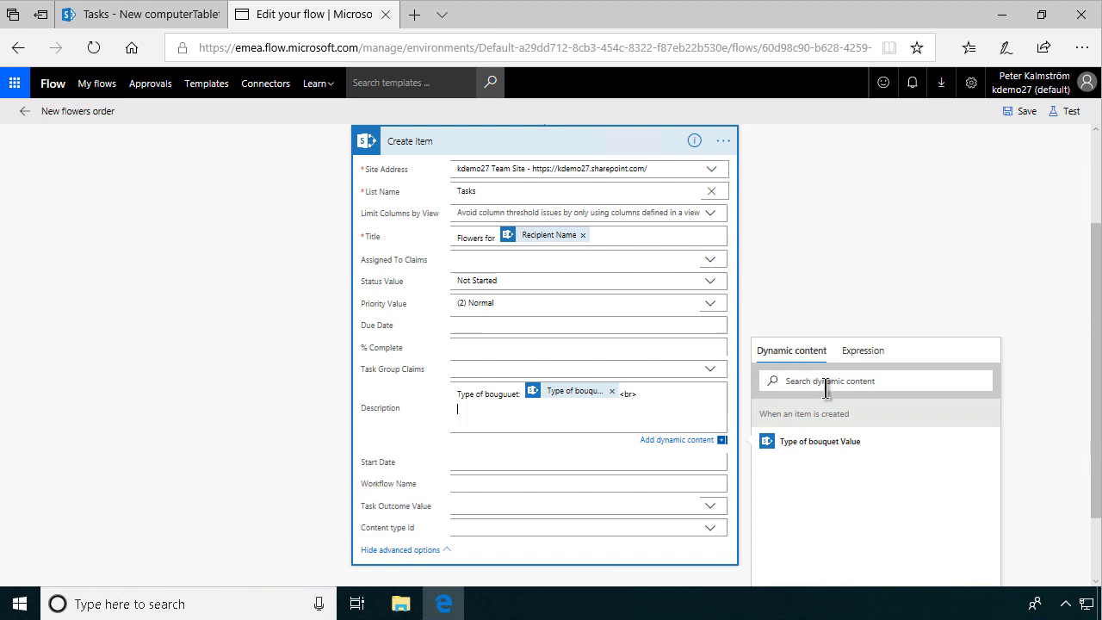
pyautogui.write('recip')
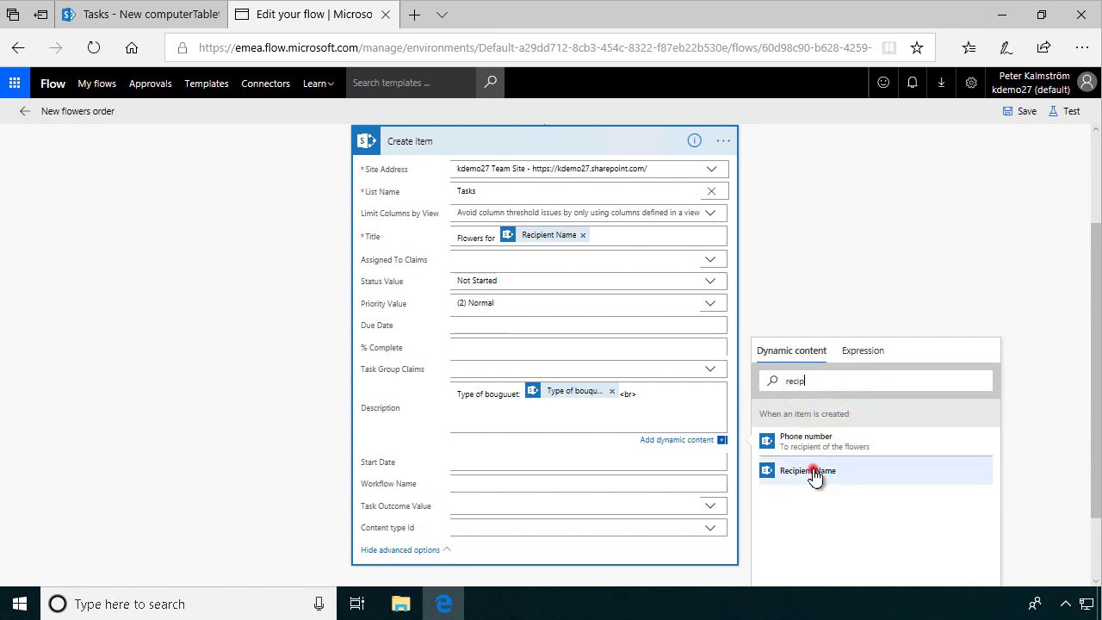
pyautogui.click(814, 476)
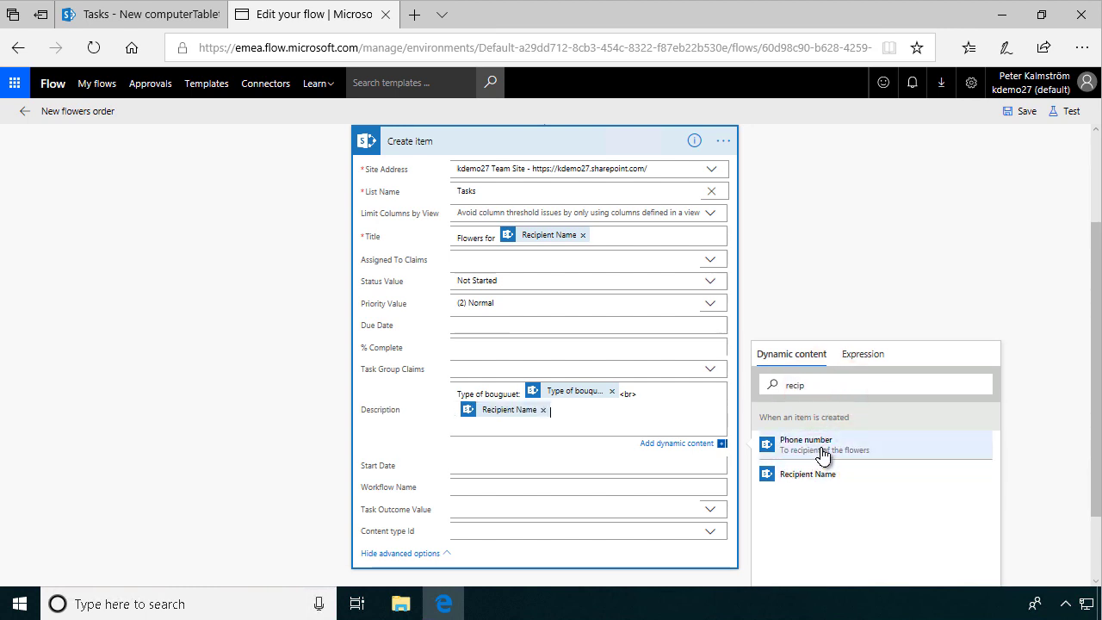
pyautogui.click(816, 444)
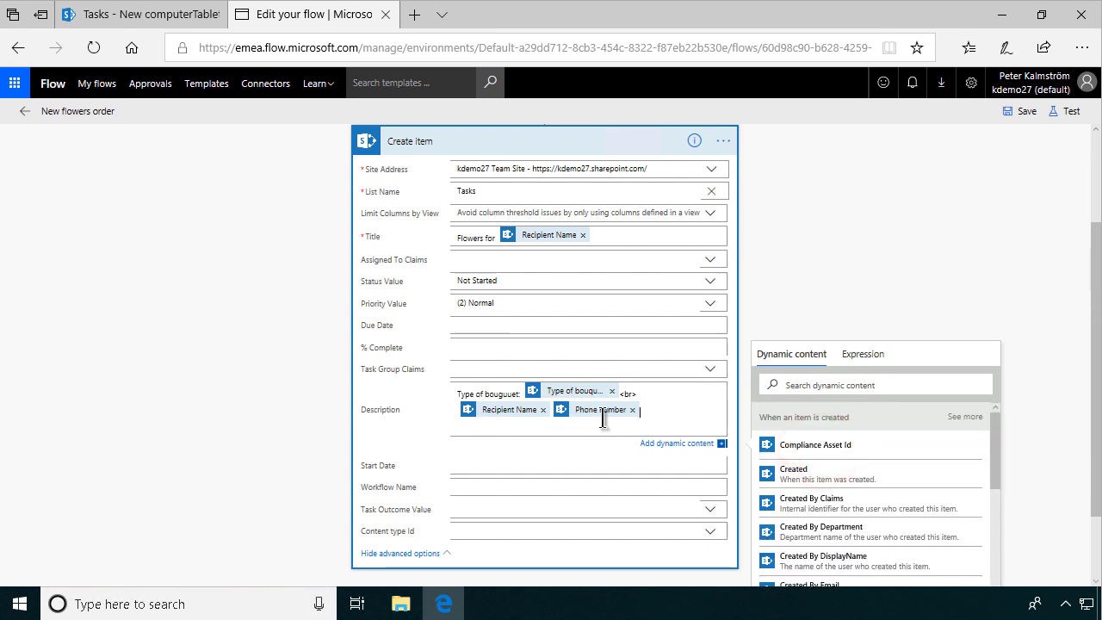
pyautogui.write('Recipient')
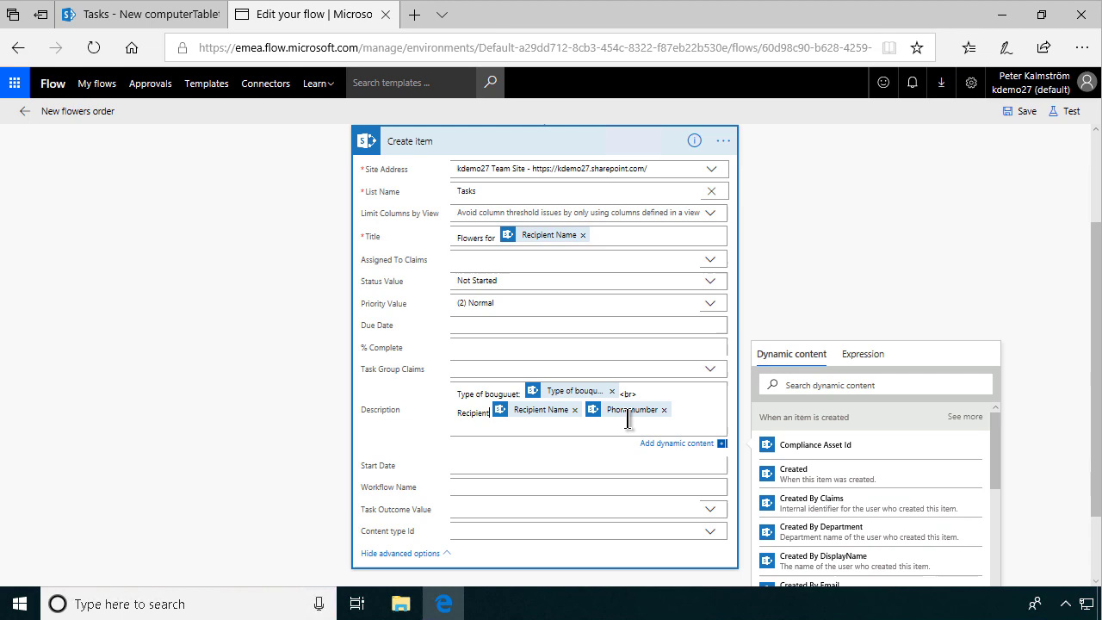
pyautogui.scroll(-1, 688, 422)
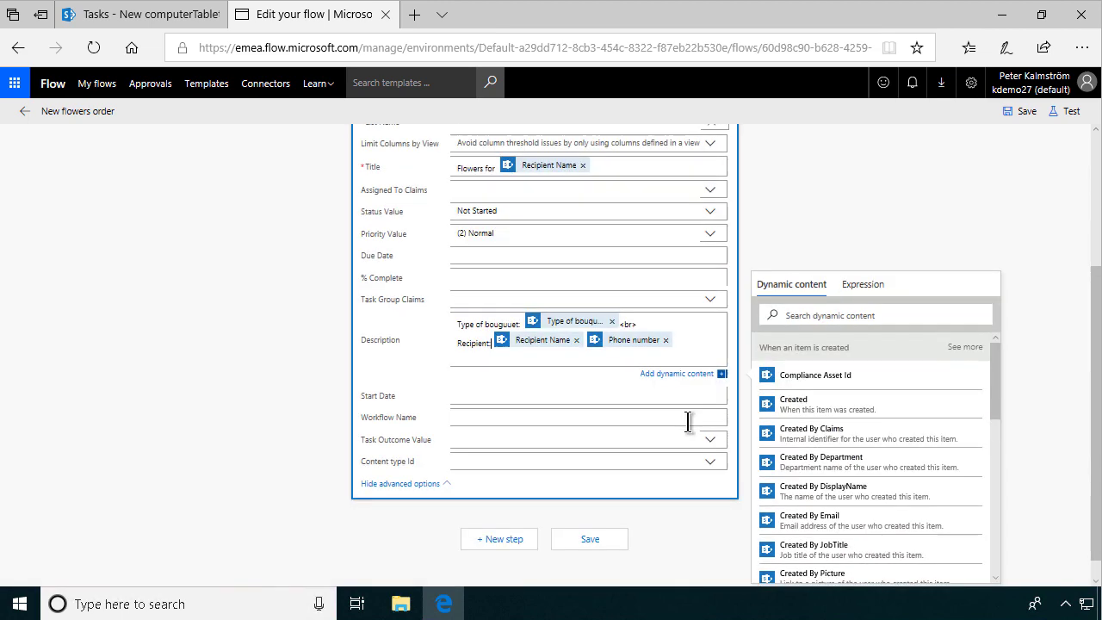
pyautogui.scroll(5, 947, 240)
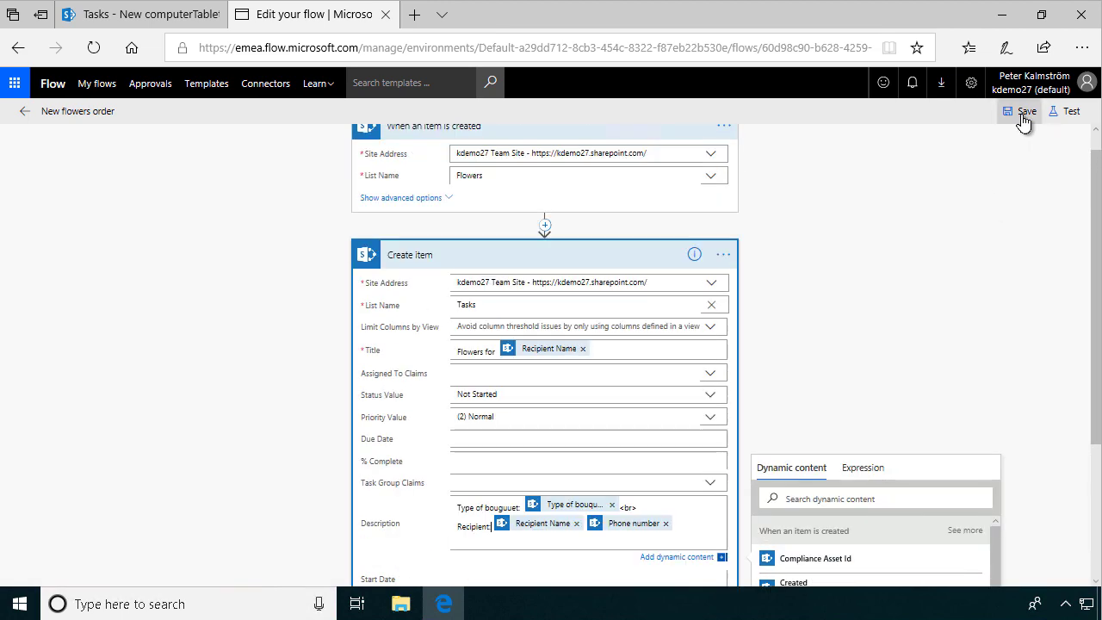
pyautogui.click(1017, 113)
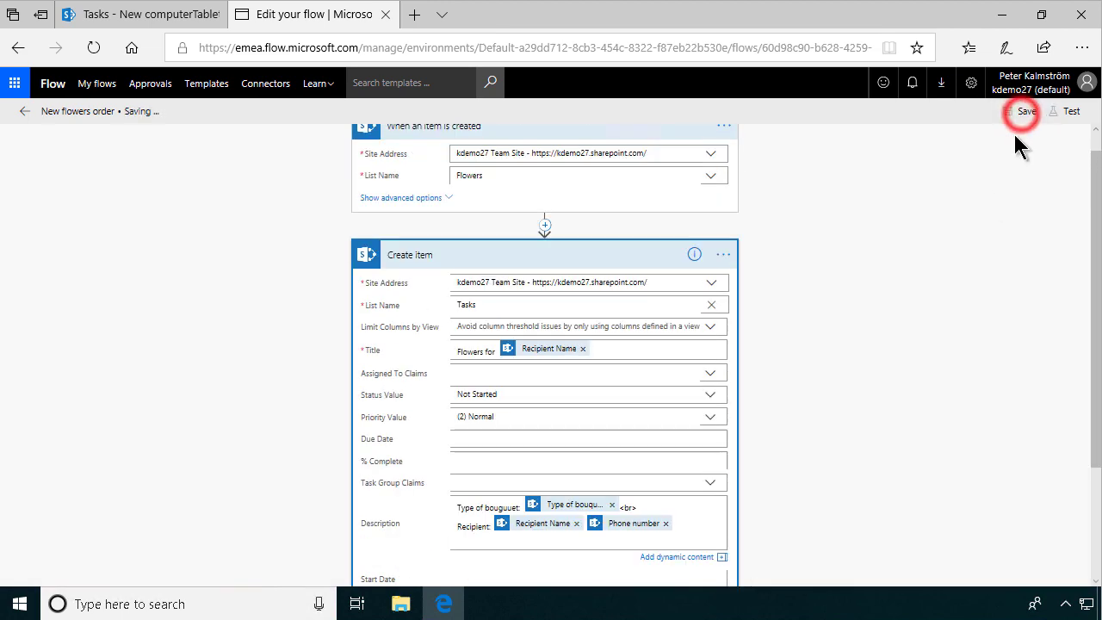
pyautogui.click(137, 18)
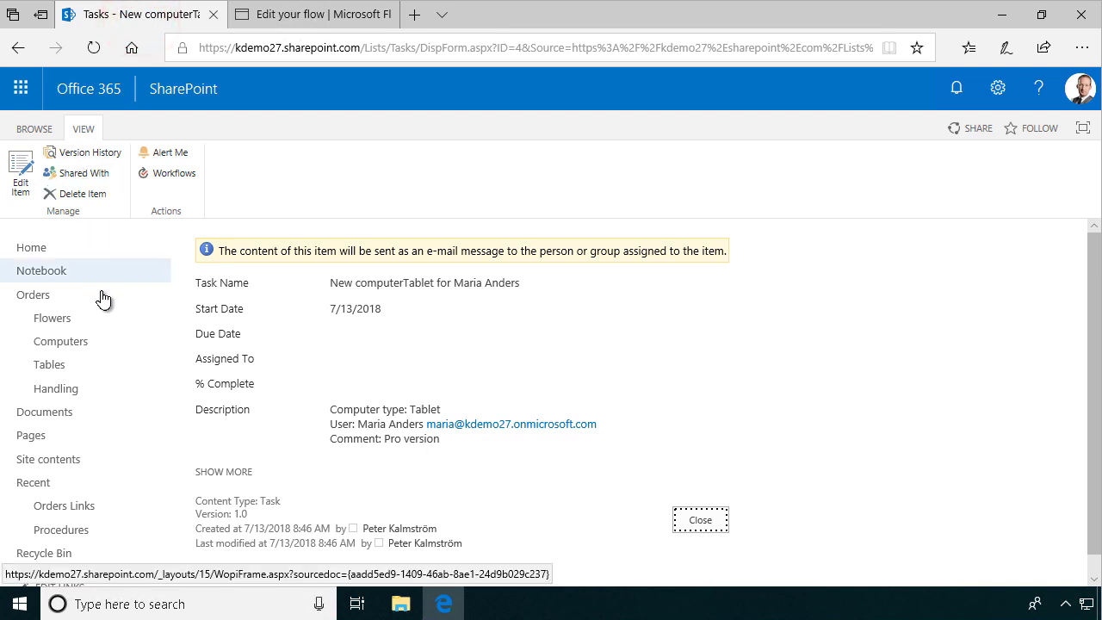
# From the team site home, save a Flowers item: Extra large bouquet, recipient's name and phone number
pyautogui.click(34, 246)
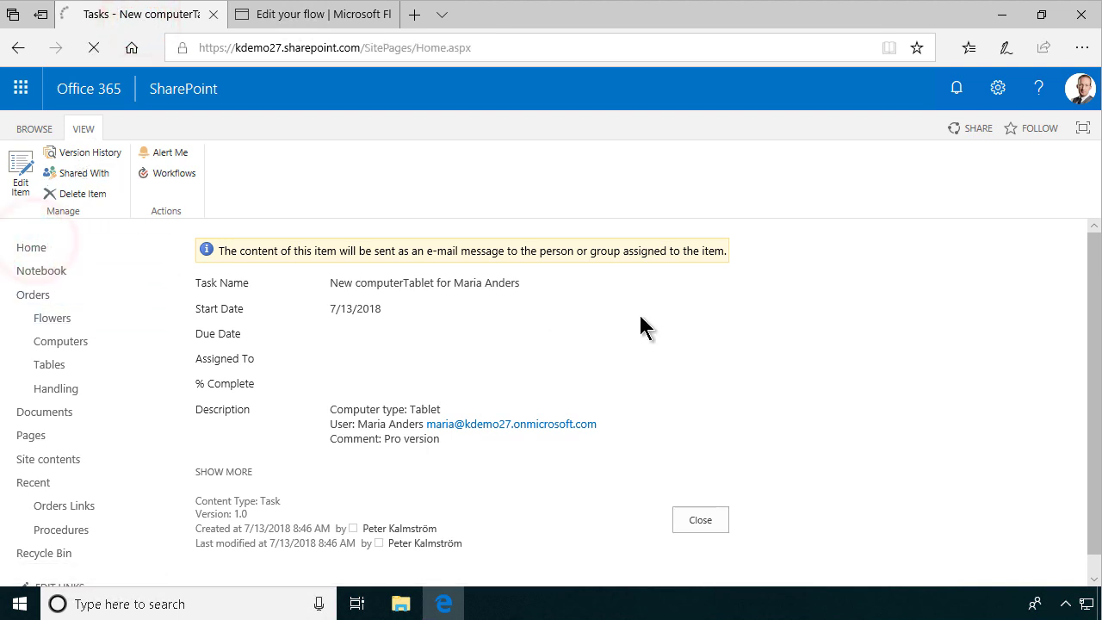
pyautogui.click(384, 370)
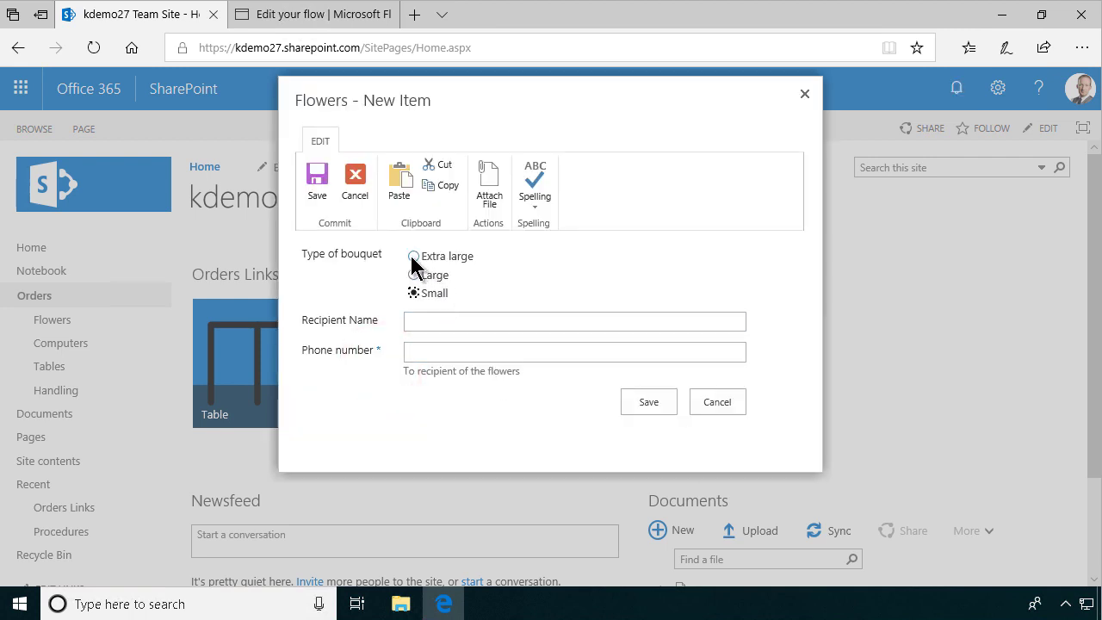
pyautogui.click(413, 256)
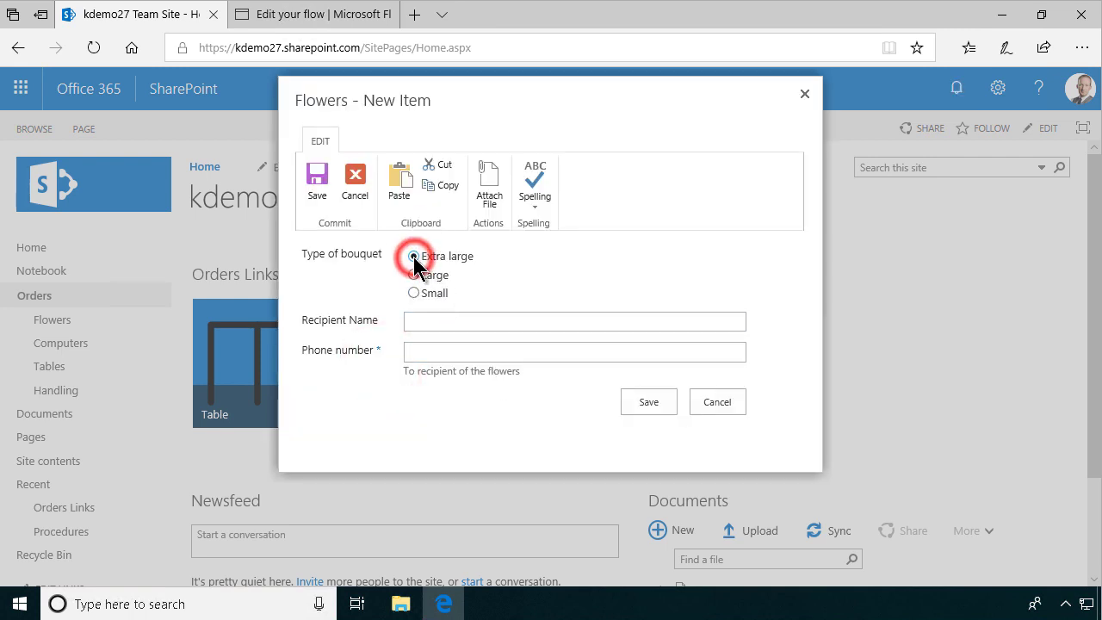
pyautogui.click(432, 323)
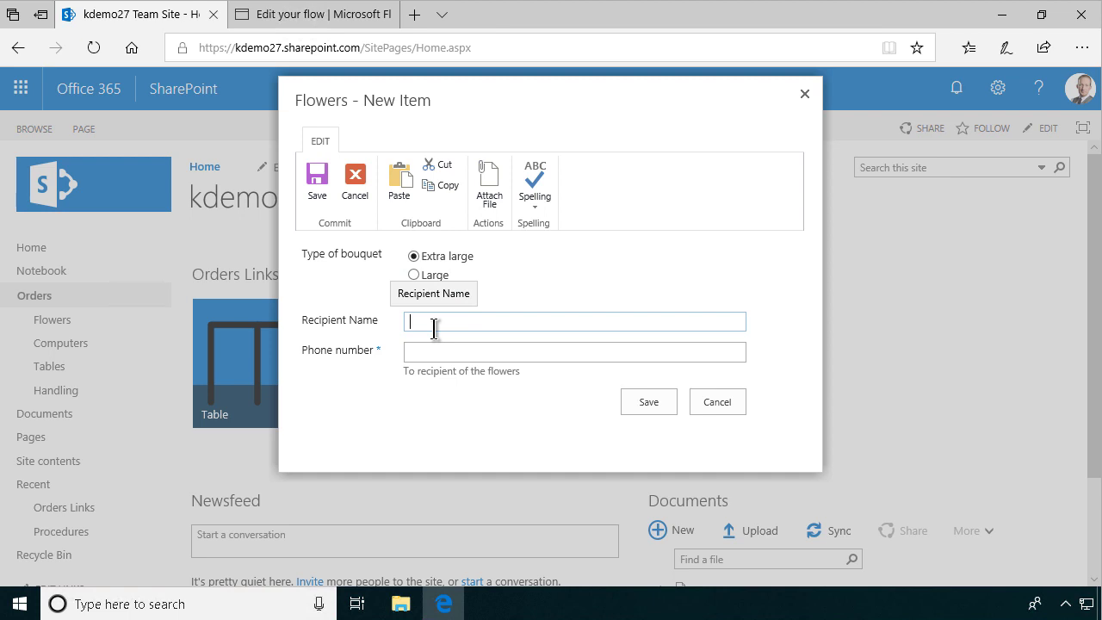
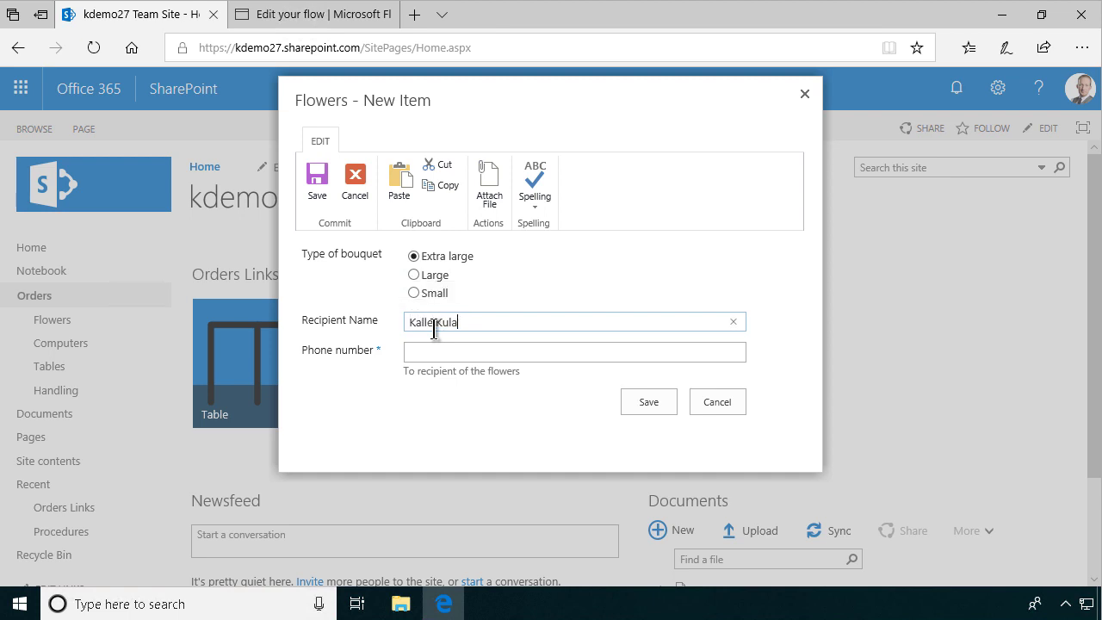
pyautogui.press('Tab')
pyautogui.write('12')
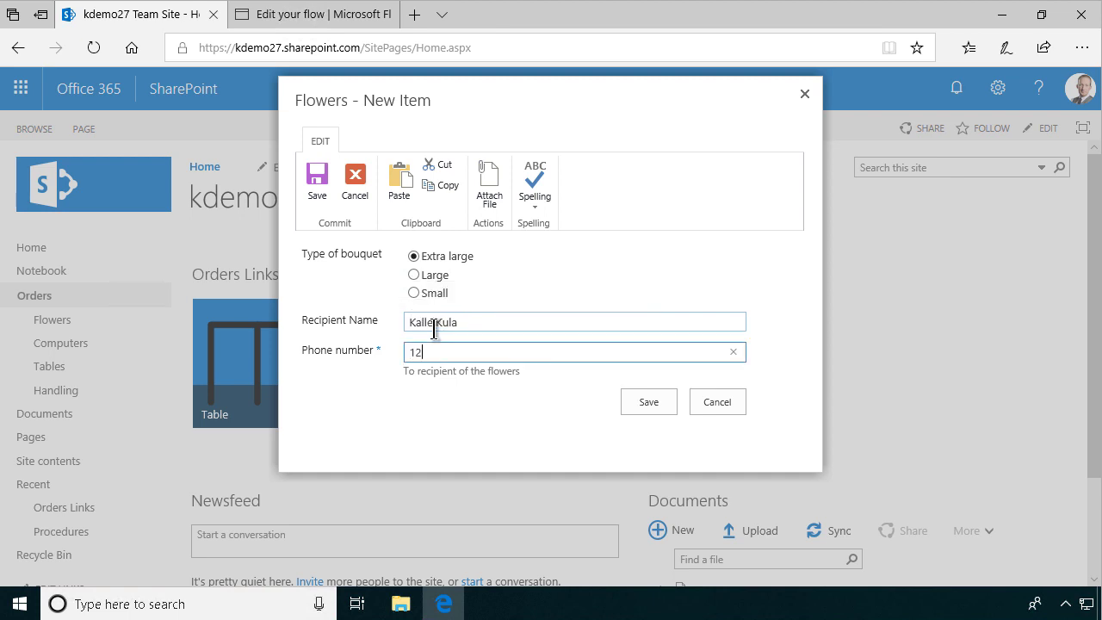
pyautogui.click(653, 400)
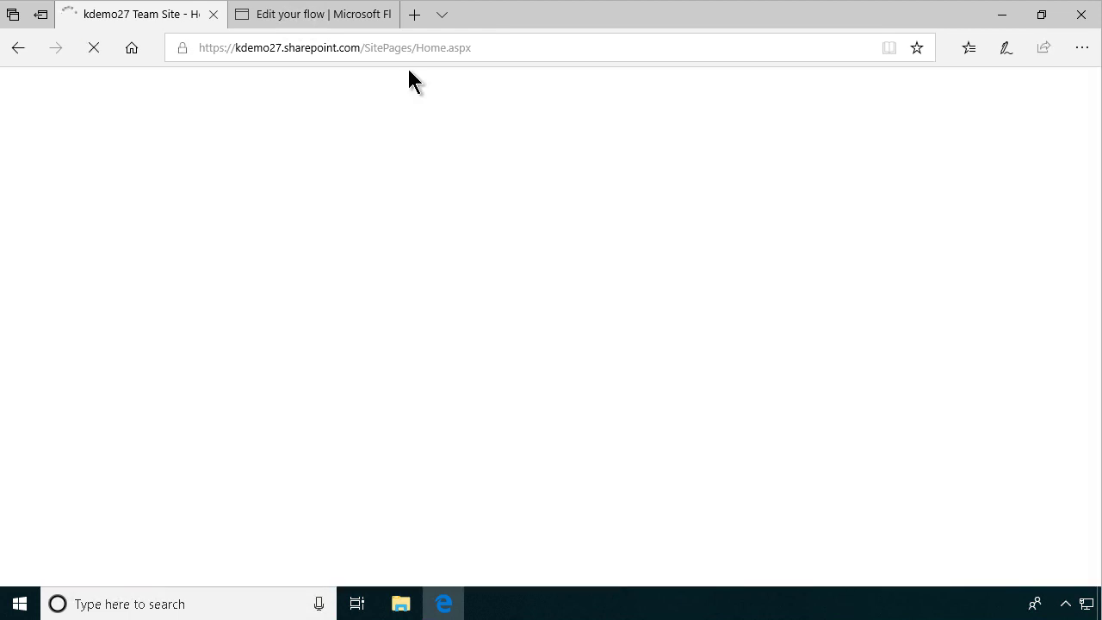
pyautogui.click(297, 16)
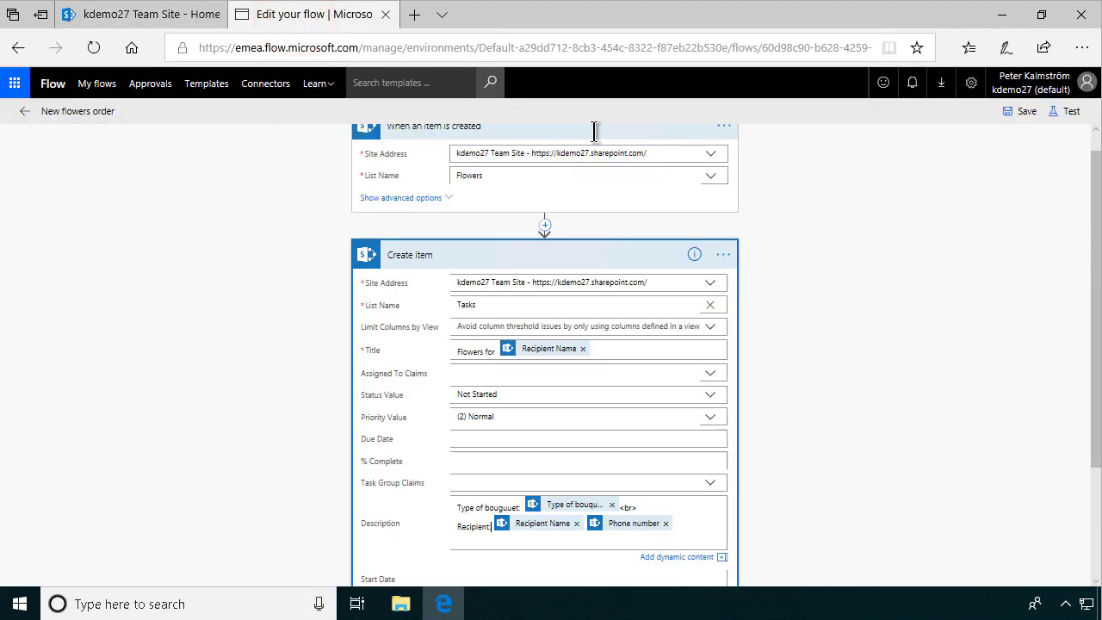
# Open New flowers order's full run history and filter it to Checks (no new data)
pyautogui.click(96, 84)
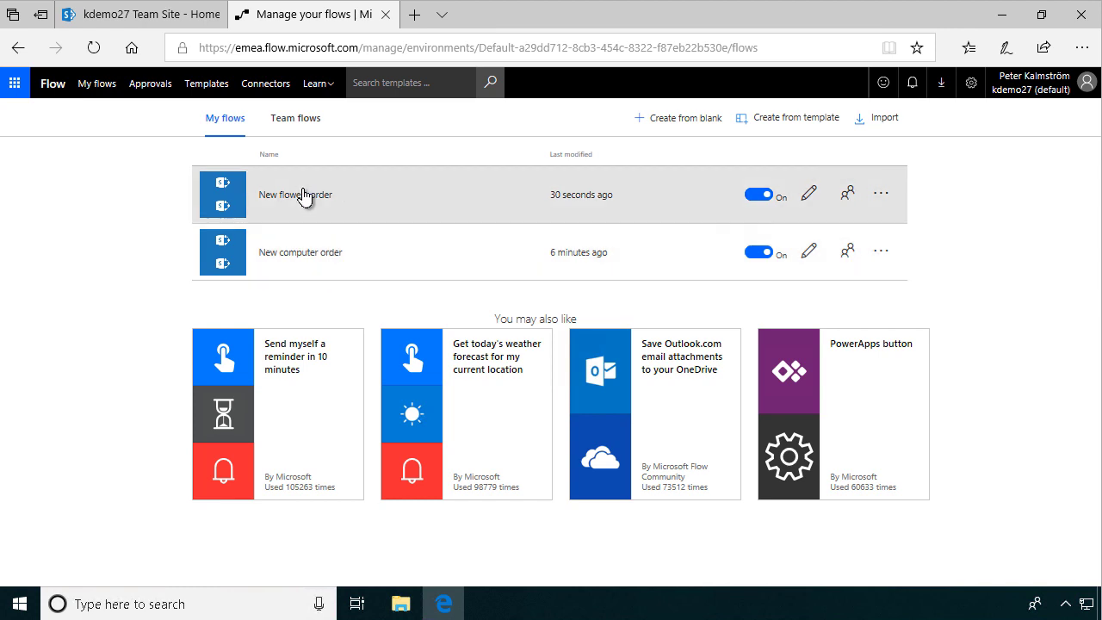
pyautogui.click(303, 196)
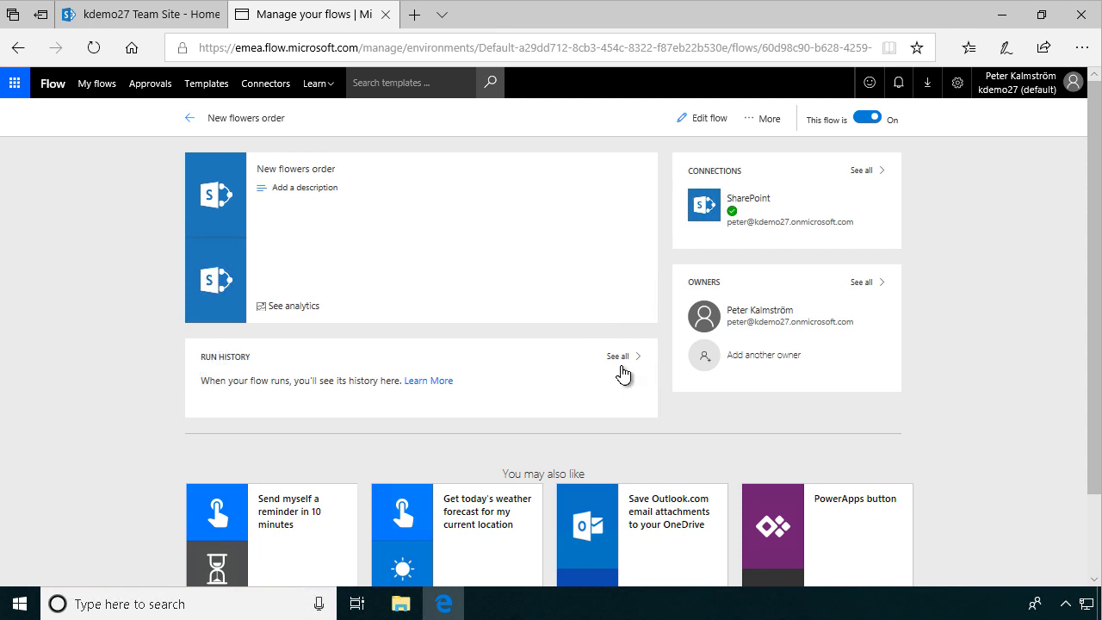
pyautogui.click(621, 369)
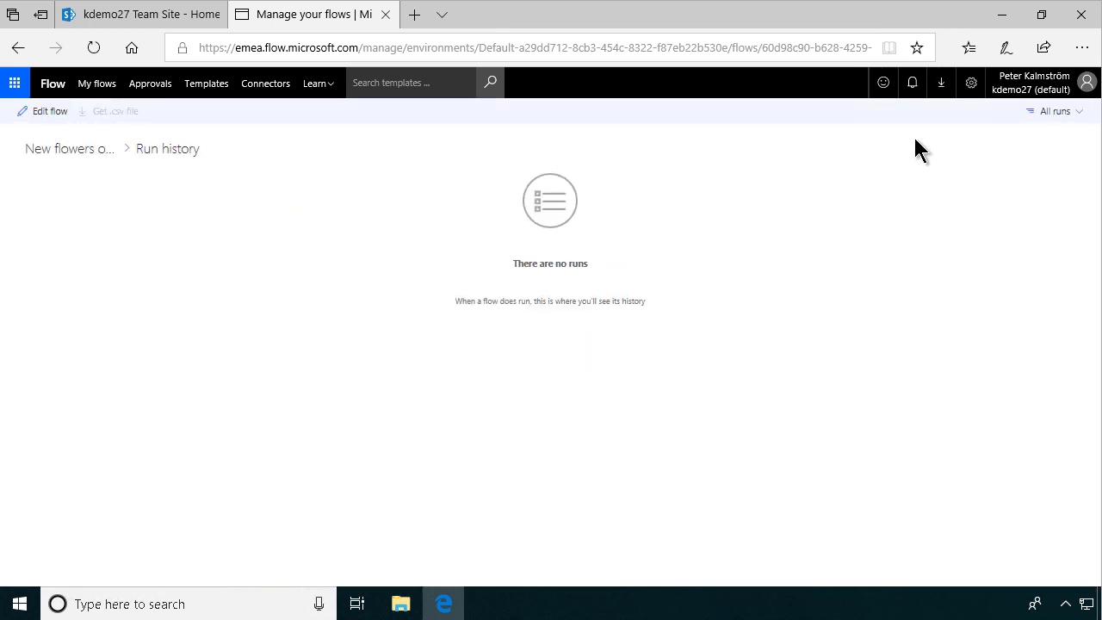
pyautogui.click(1077, 118)
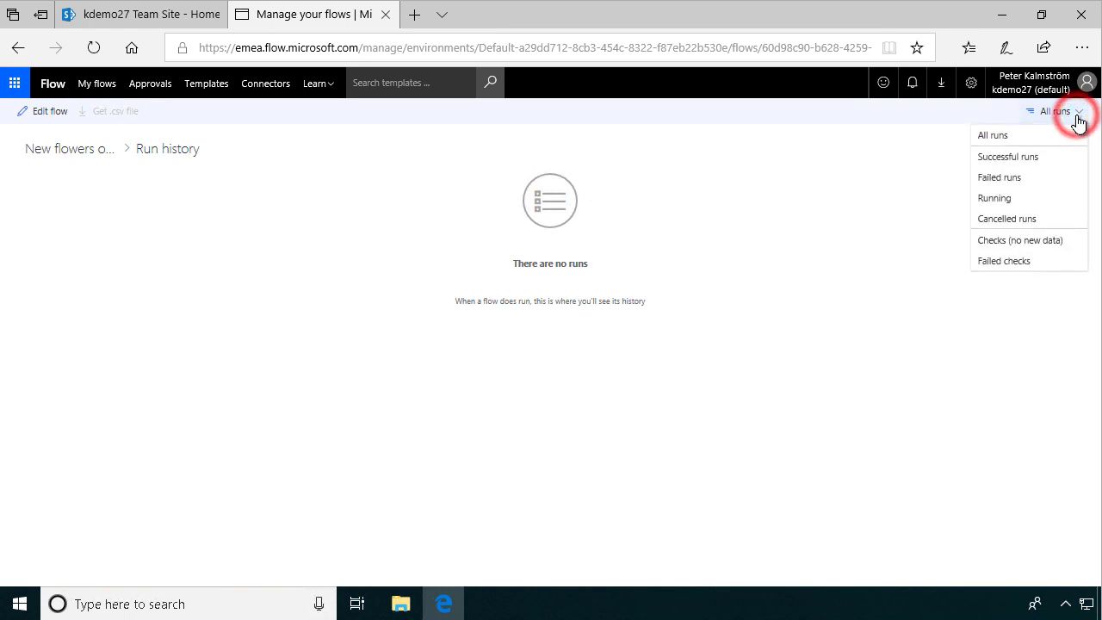
pyautogui.click(1017, 242)
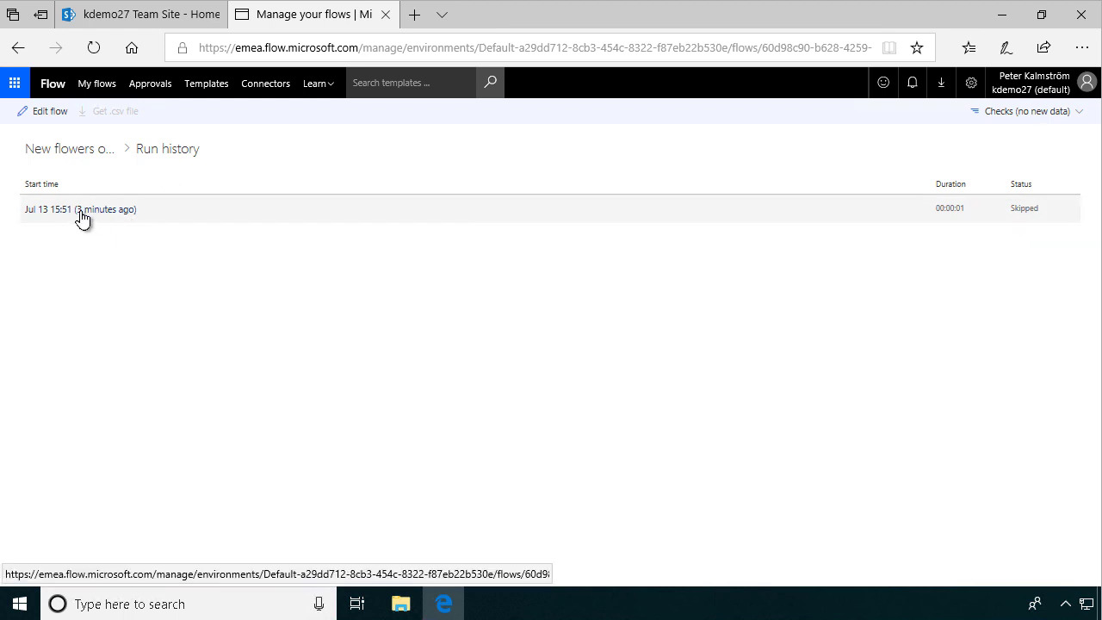
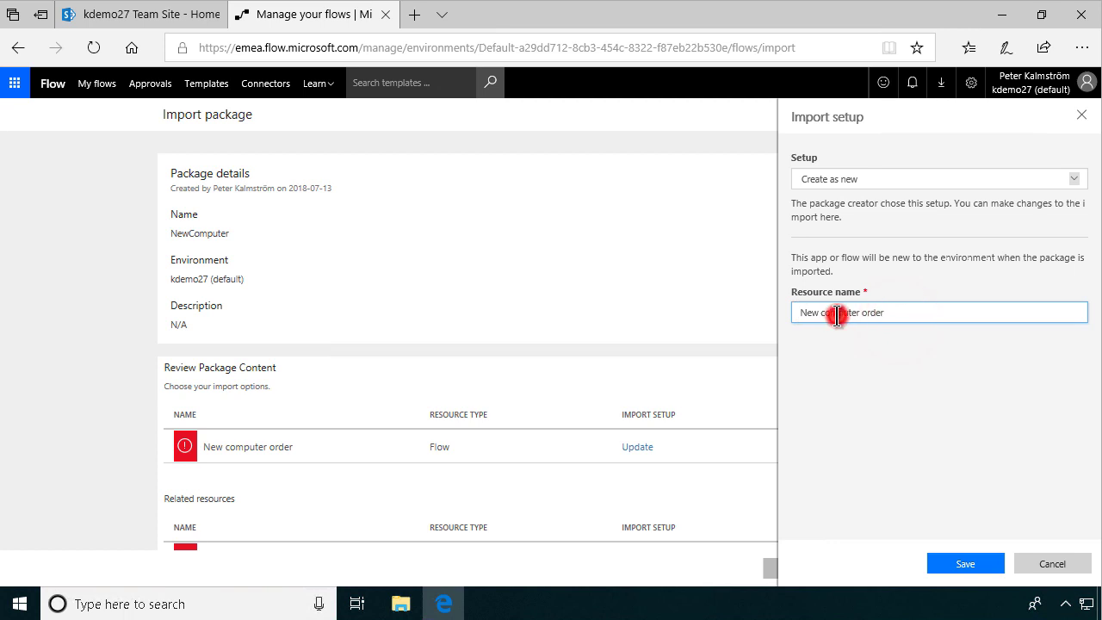
# Rename the package resource to 'New table order', pick the existing SharePoint connection, and import it
pyautogui.write('tabl')
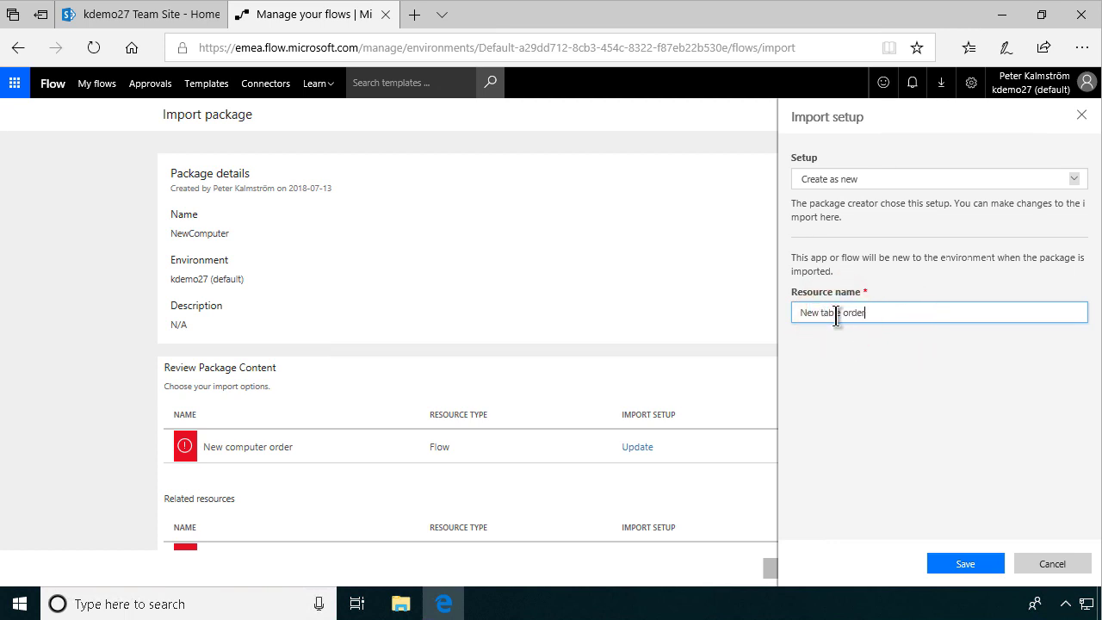
pyautogui.click(947, 564)
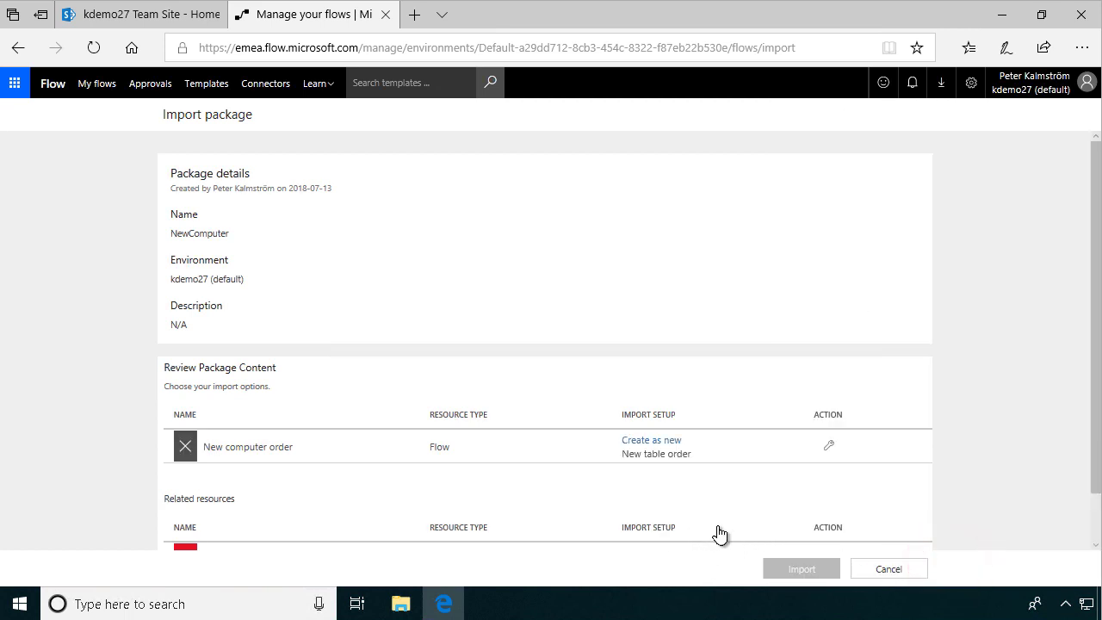
pyautogui.scroll(-1, 720, 533)
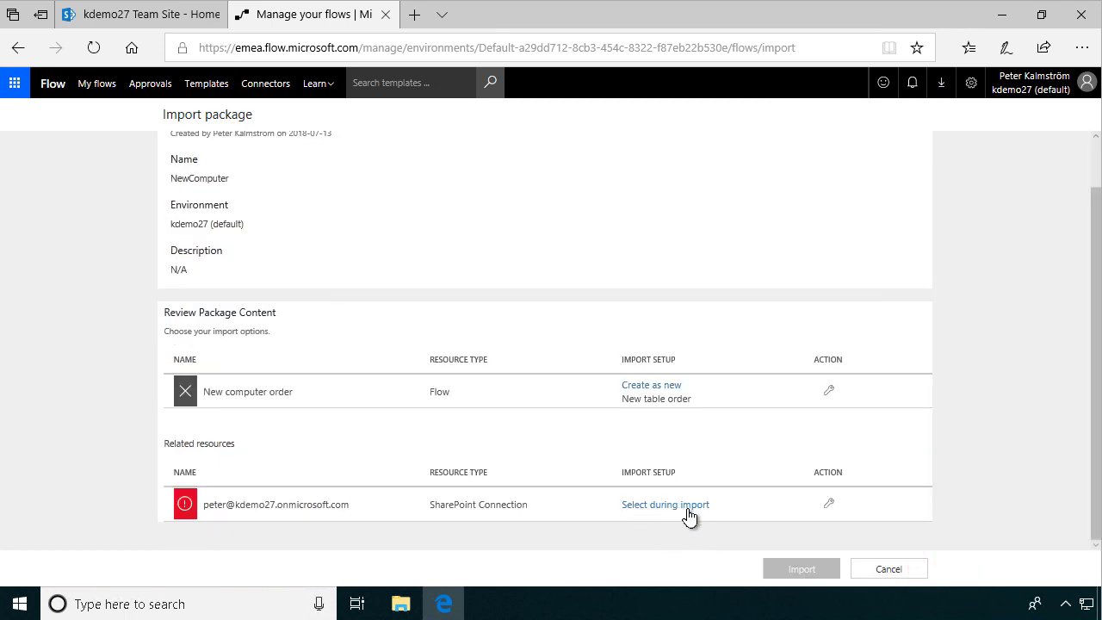
pyautogui.click(687, 507)
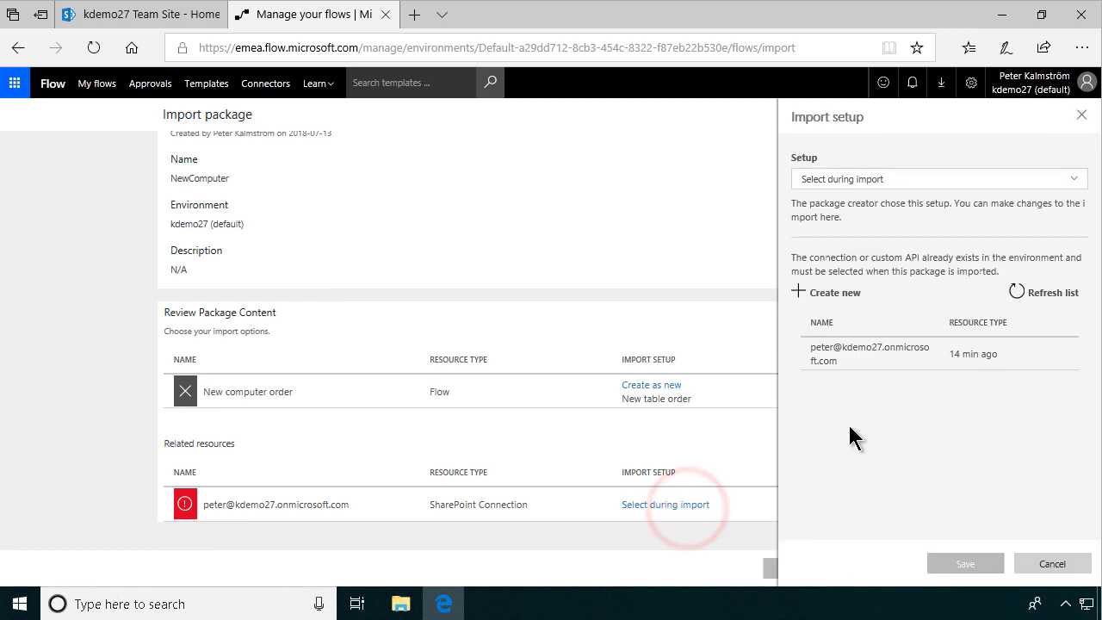
pyautogui.click(923, 178)
pyautogui.click(926, 348)
pyautogui.click(968, 564)
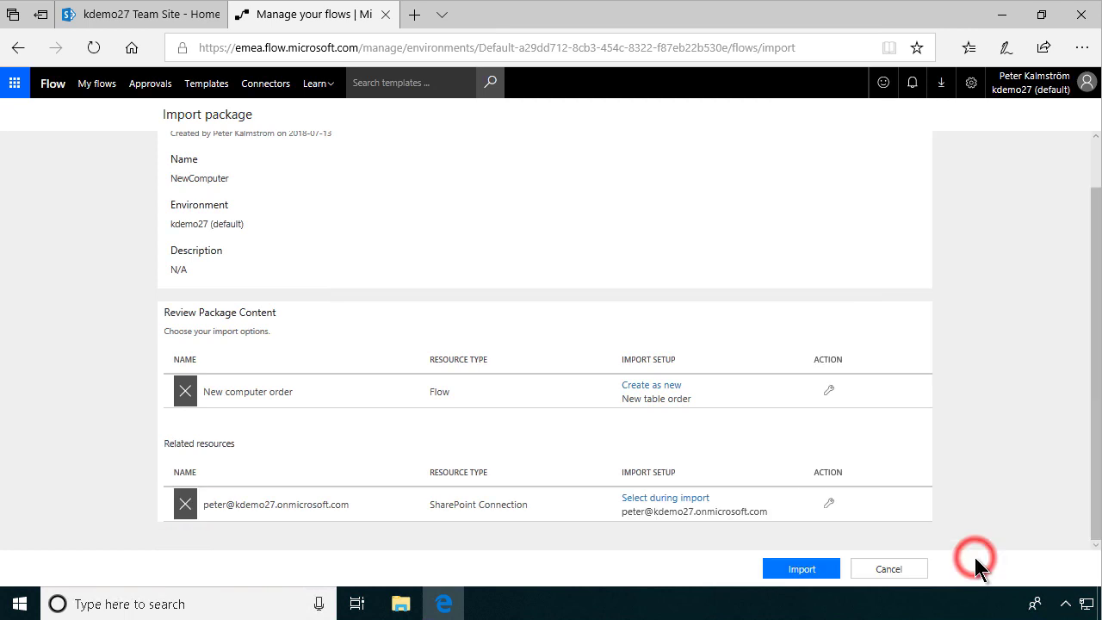
pyautogui.click(814, 570)
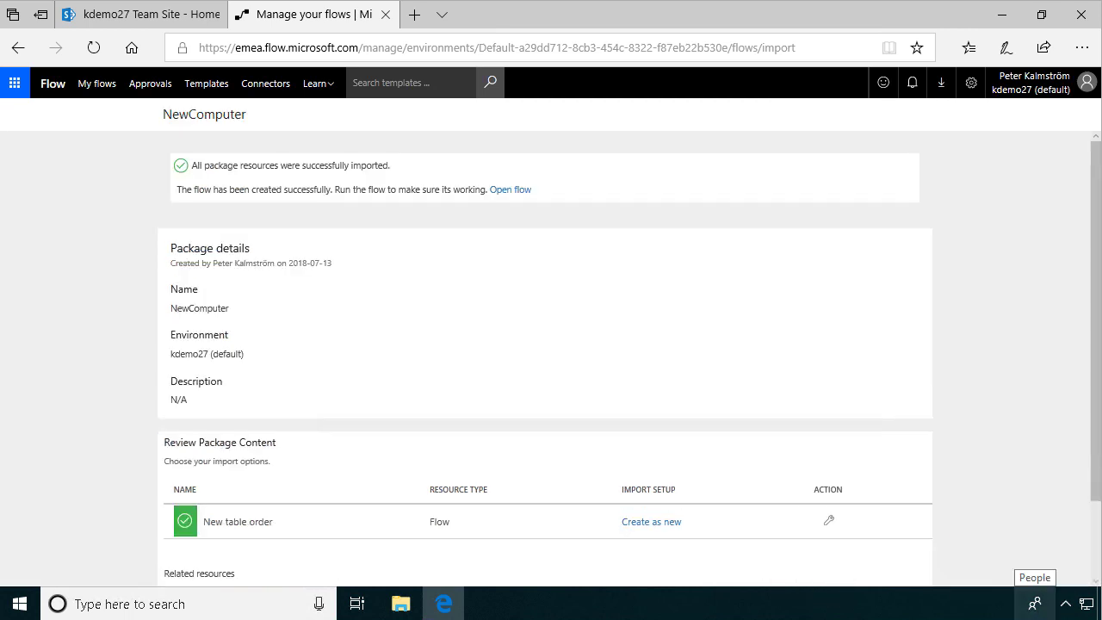
# Show the New flowers order flow's full run history filtered to Checks (no new data)
pyautogui.click(104, 86)
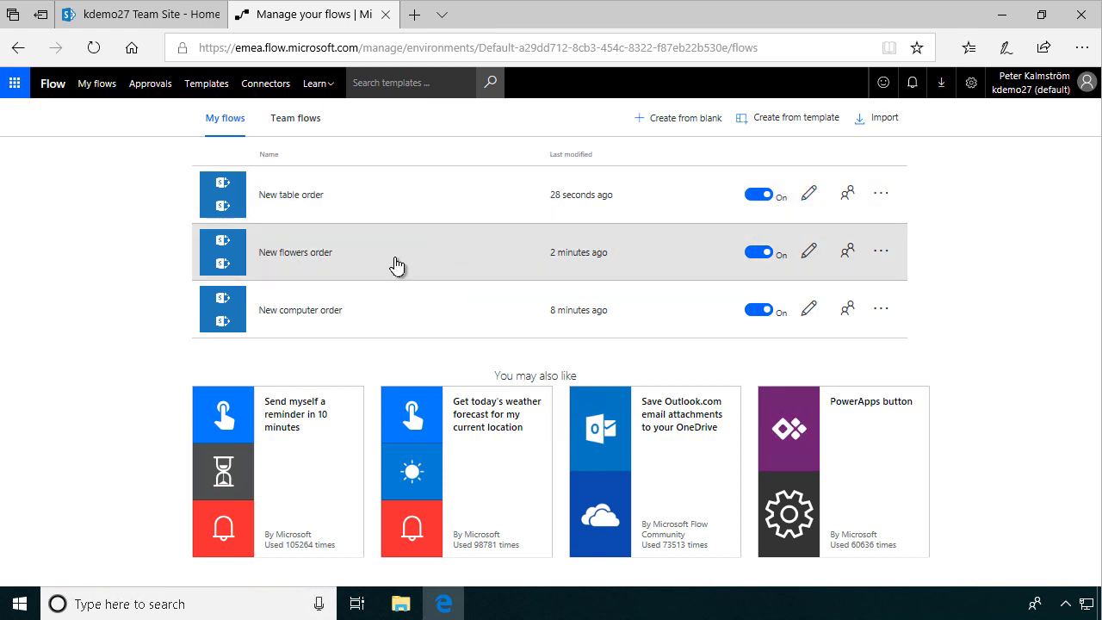
pyautogui.click(288, 255)
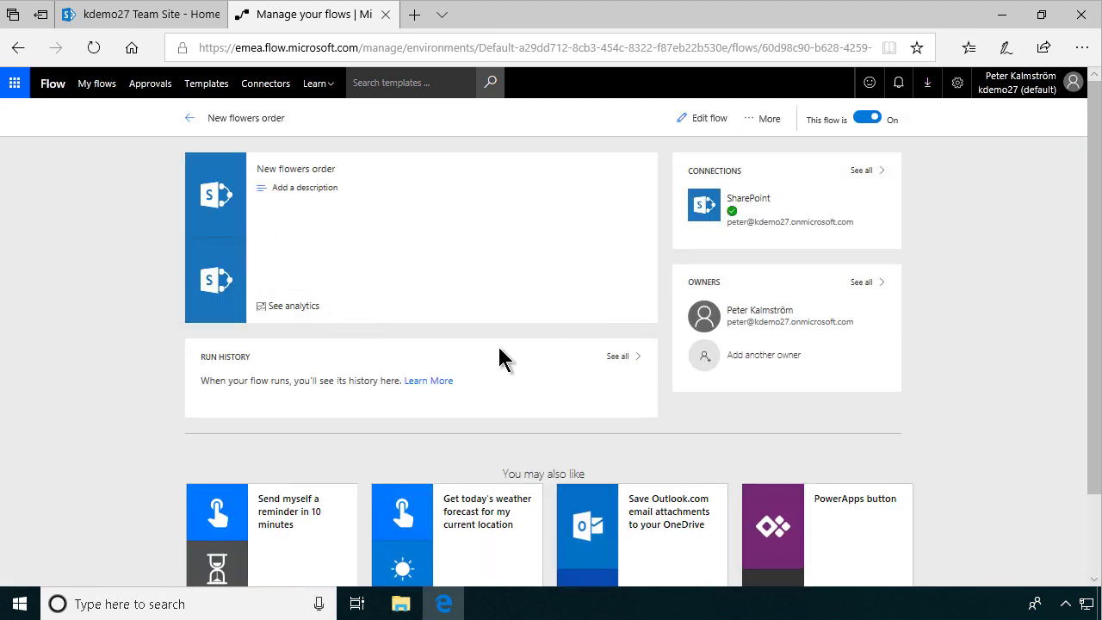
pyautogui.click(619, 357)
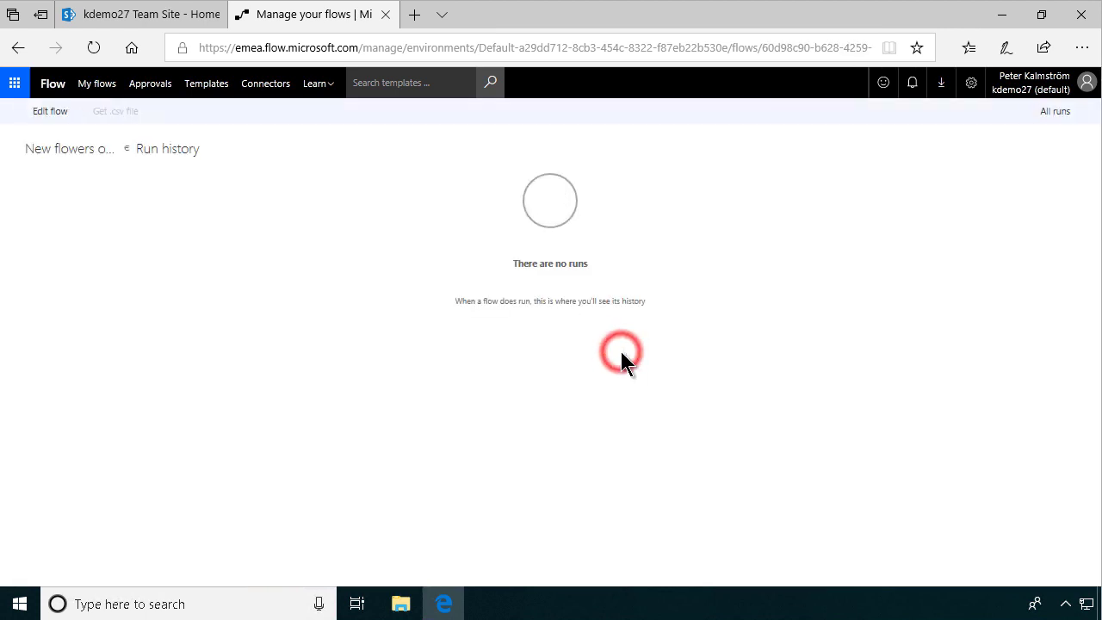
pyautogui.click(1082, 115)
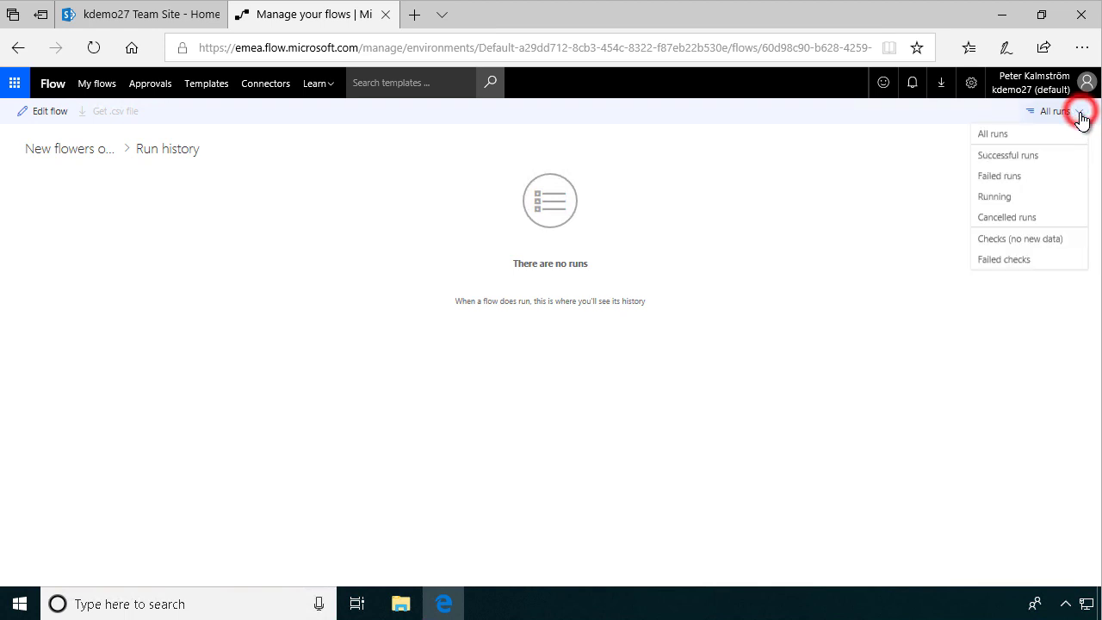
pyautogui.click(1018, 245)
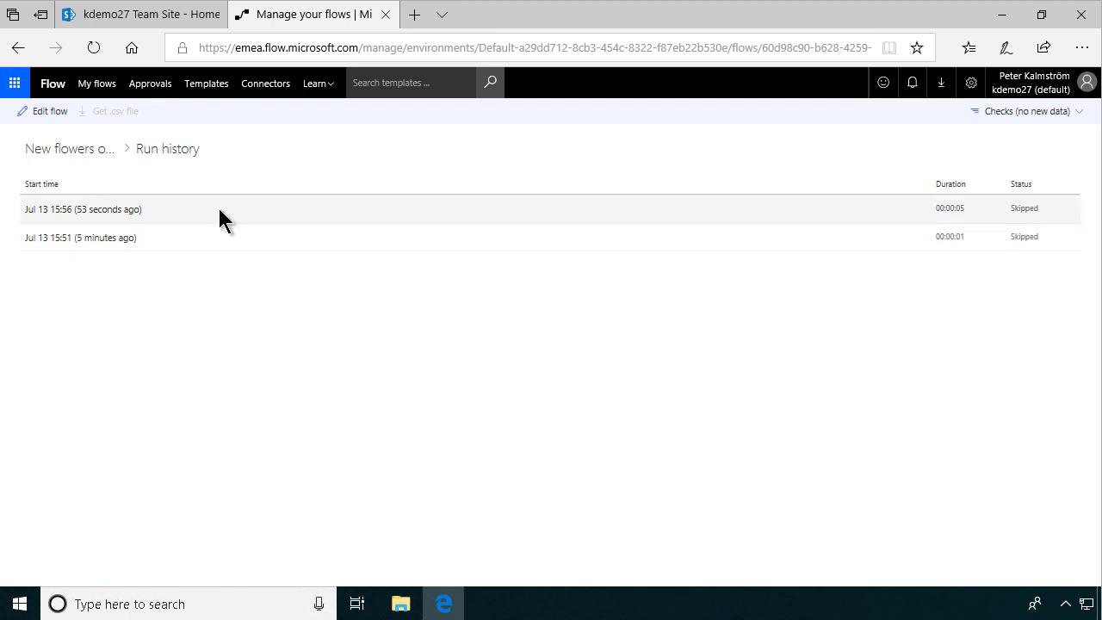
# On the SharePoint Team Site, start a new Flowers order with the Extra large bouquet
pyautogui.click(129, 15)
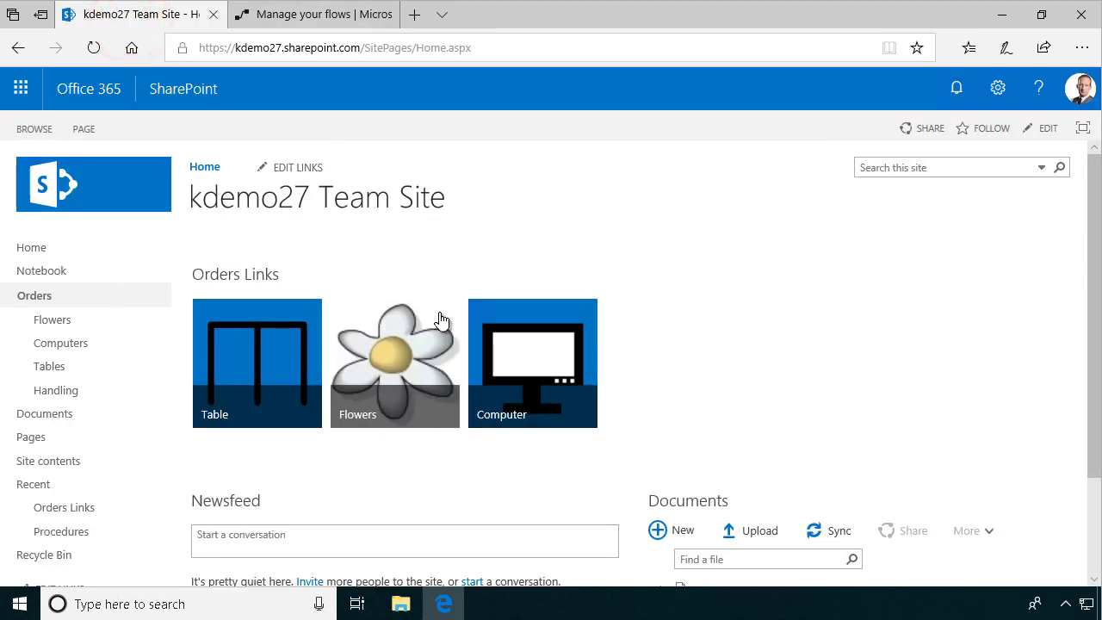
pyautogui.click(416, 358)
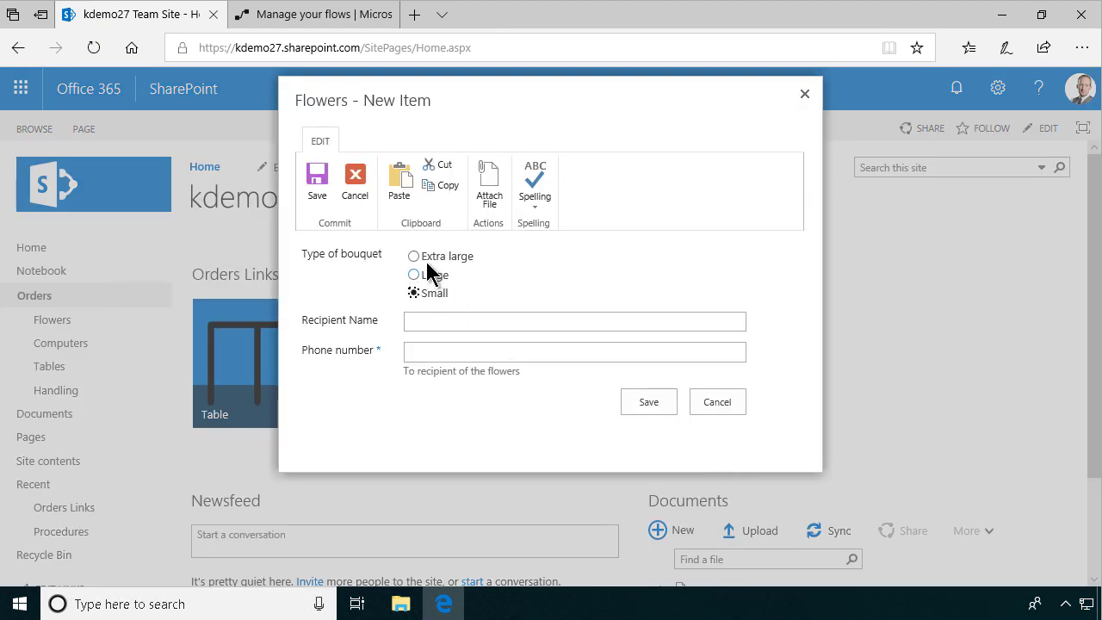
pyautogui.click(414, 255)
# Enter a test recipient name and phone number, save the order, and return to the flow page
pyautogui.click(430, 319)
pyautogui.write('test')
pyautogui.click(427, 345)
pyautogui.write('55')
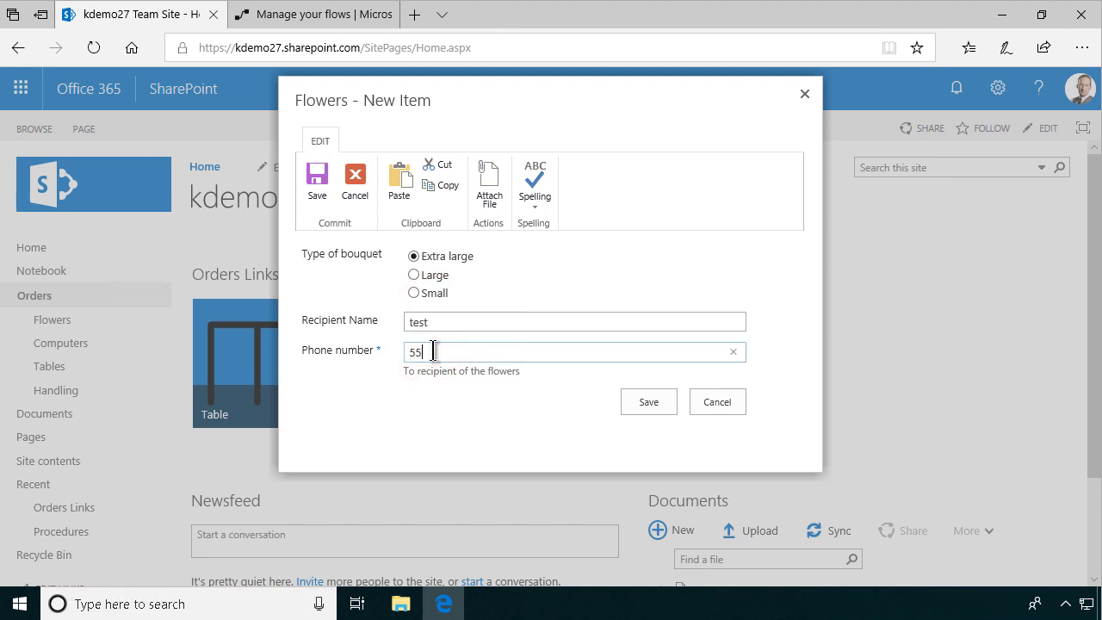
pyautogui.write('555')
pyautogui.click(315, 175)
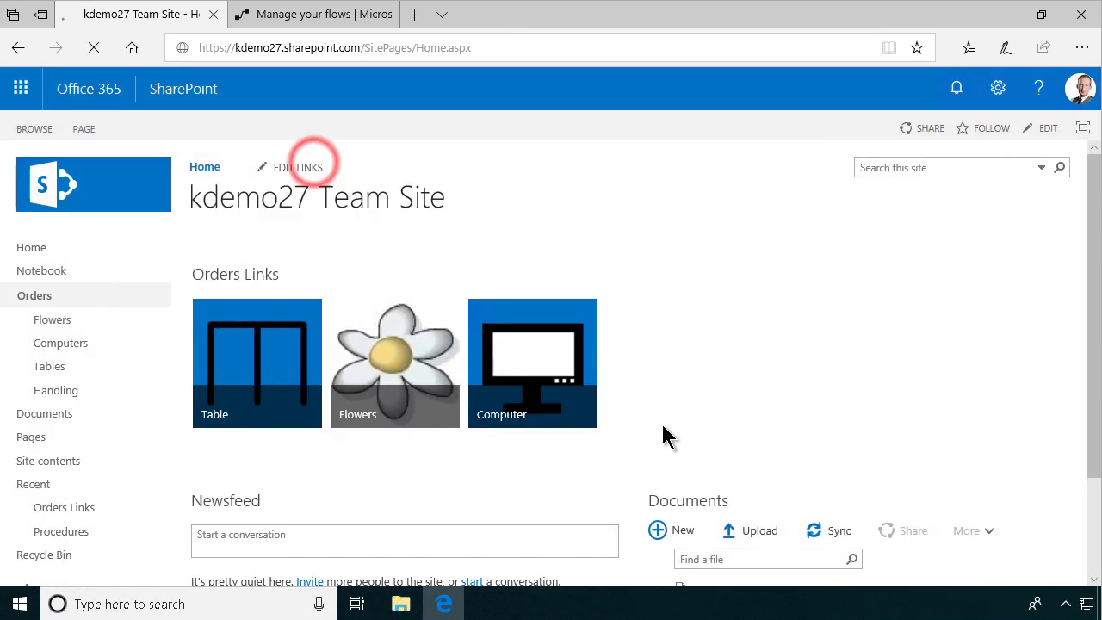
pyautogui.click(344, 23)
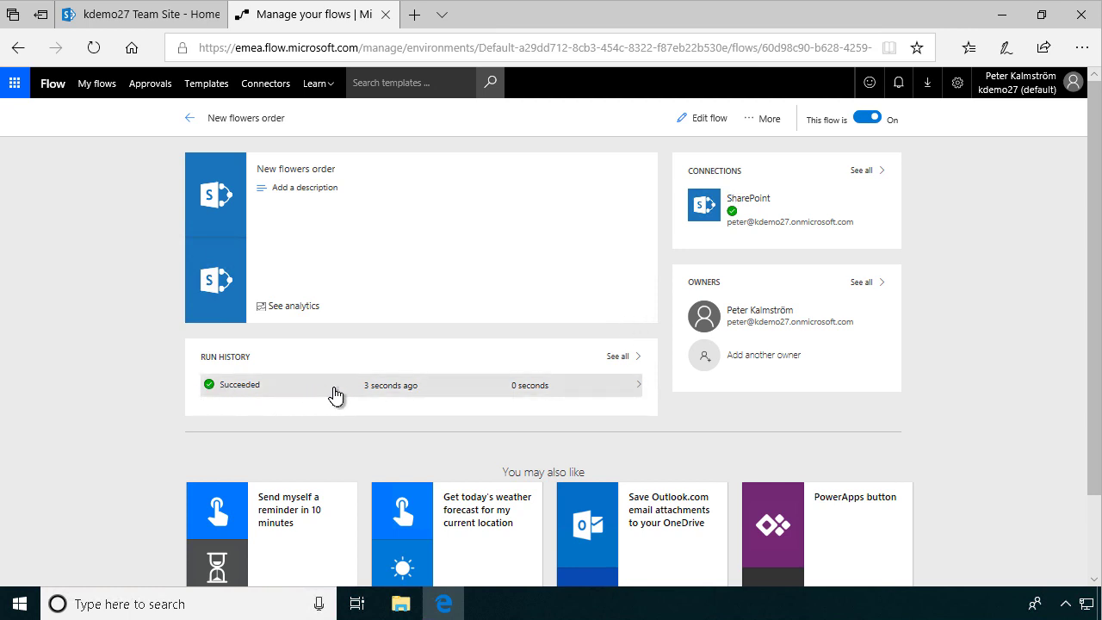
# Review the succeeded run, check the Handling Tasks list for 'Flowers for test', then return to My flows
pyautogui.click(263, 387)
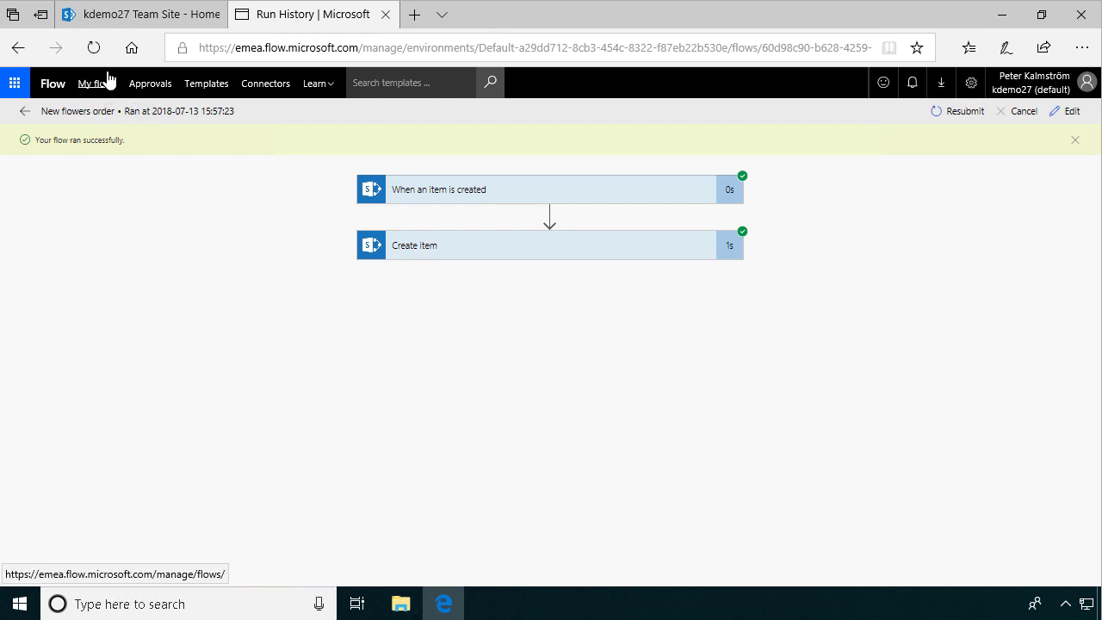
pyautogui.click(129, 14)
pyautogui.click(60, 401)
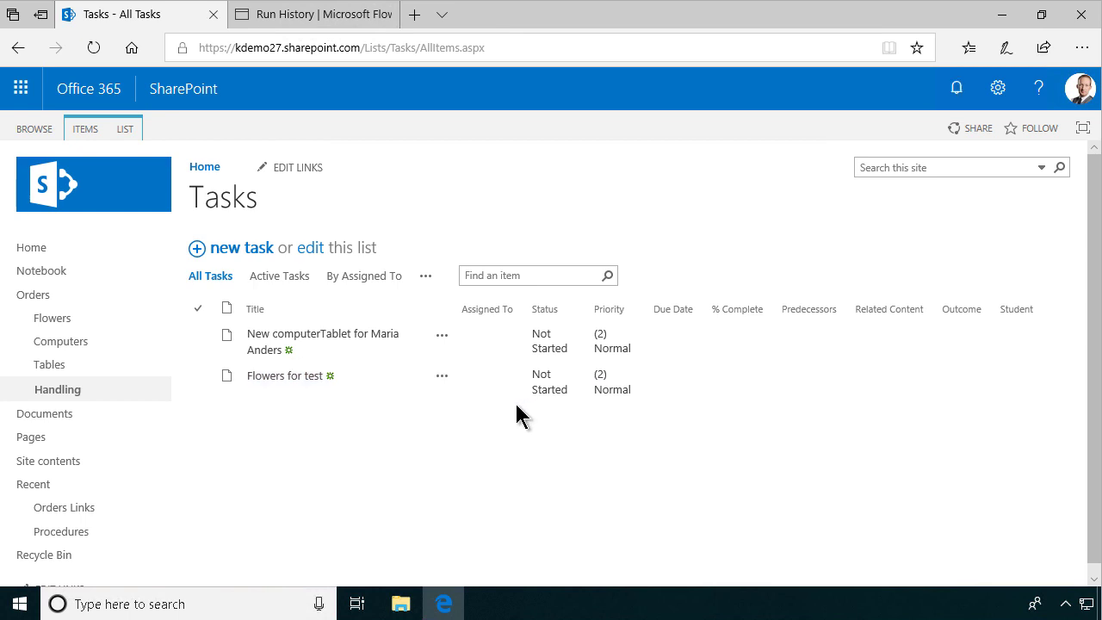
pyautogui.click(325, 17)
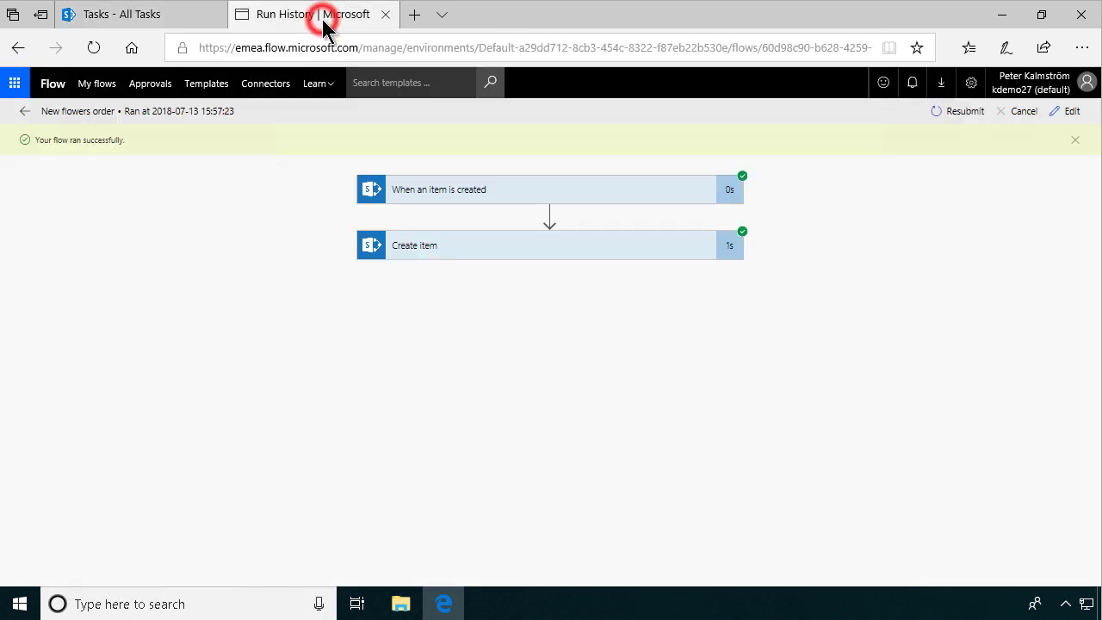
pyautogui.click(107, 90)
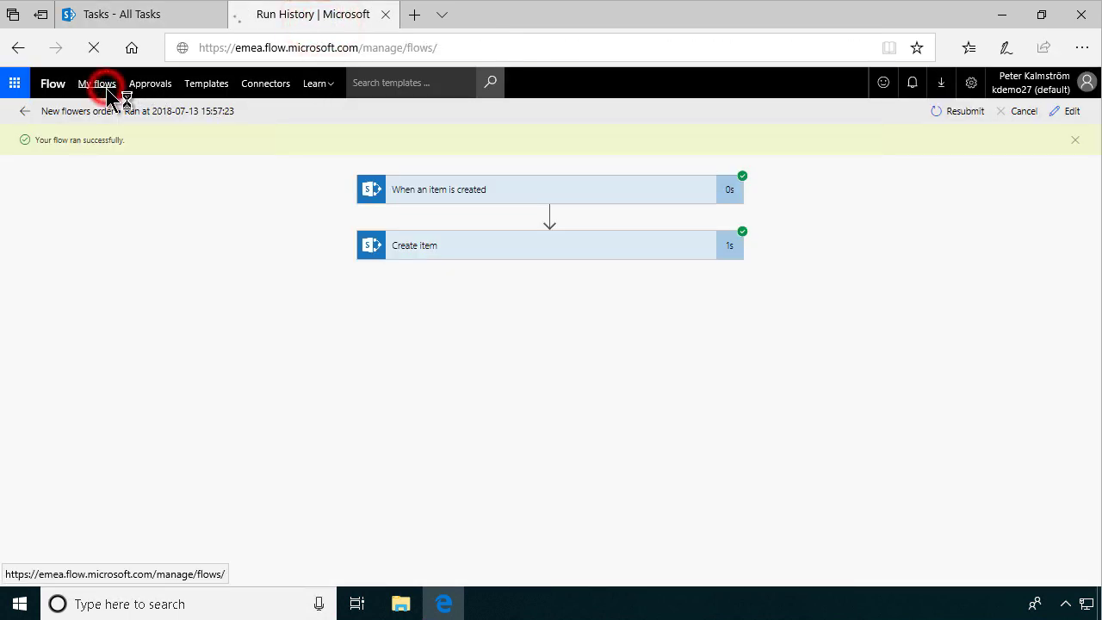